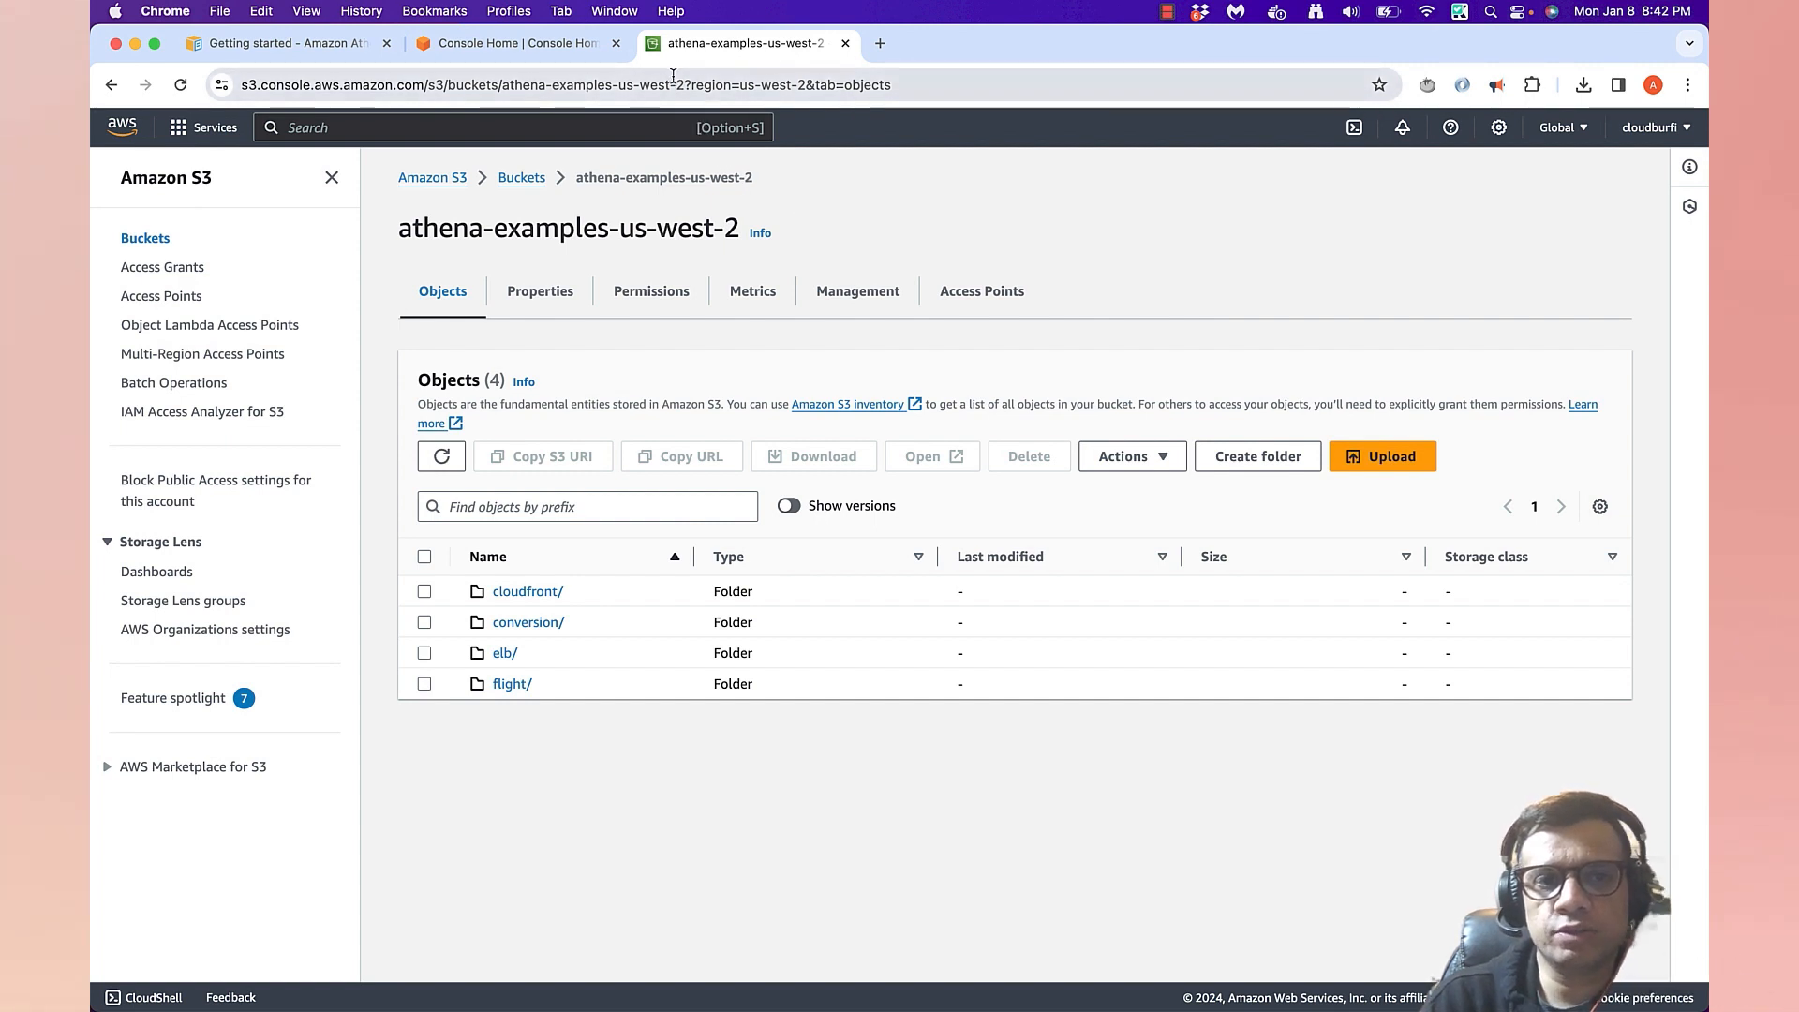
# - Browse the athena-examples-us-west-2 bucket down to its cloudfront/plaintext folder and check the region and bucket in the address
pyautogui.moveTo(685, 83); pyautogui.dragTo(618, 83)
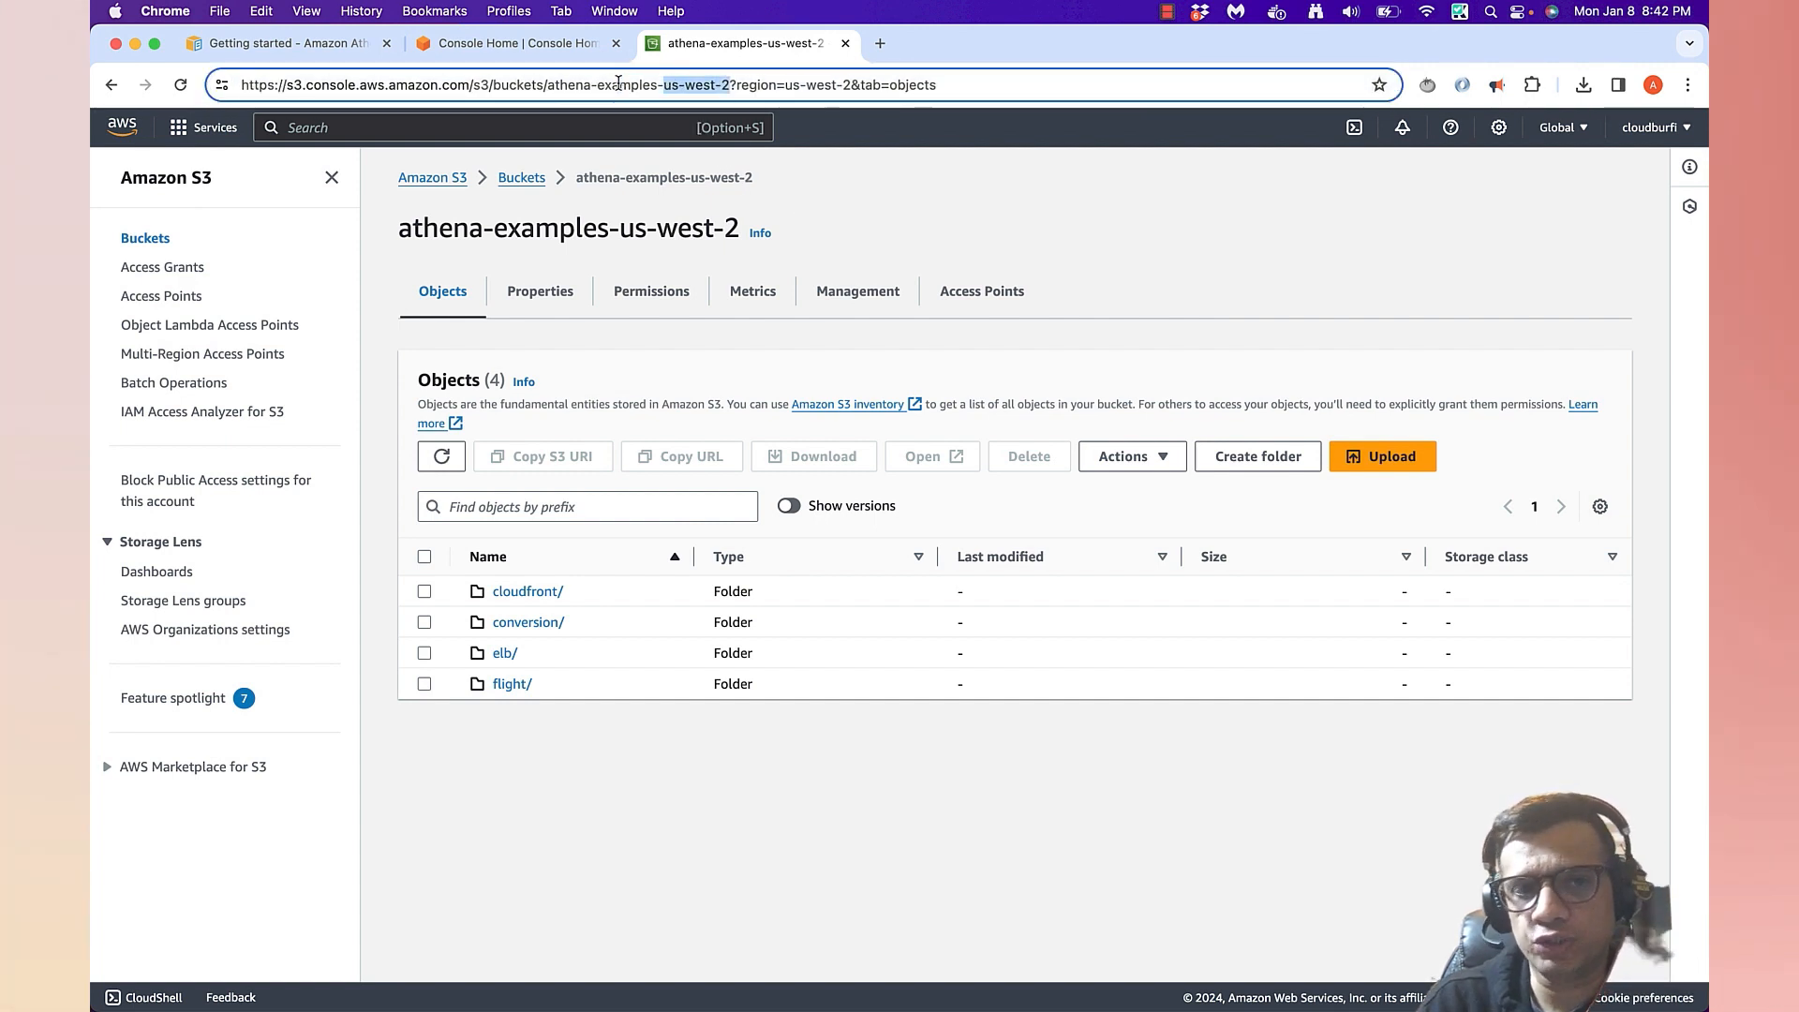
pyautogui.click(820, 202)
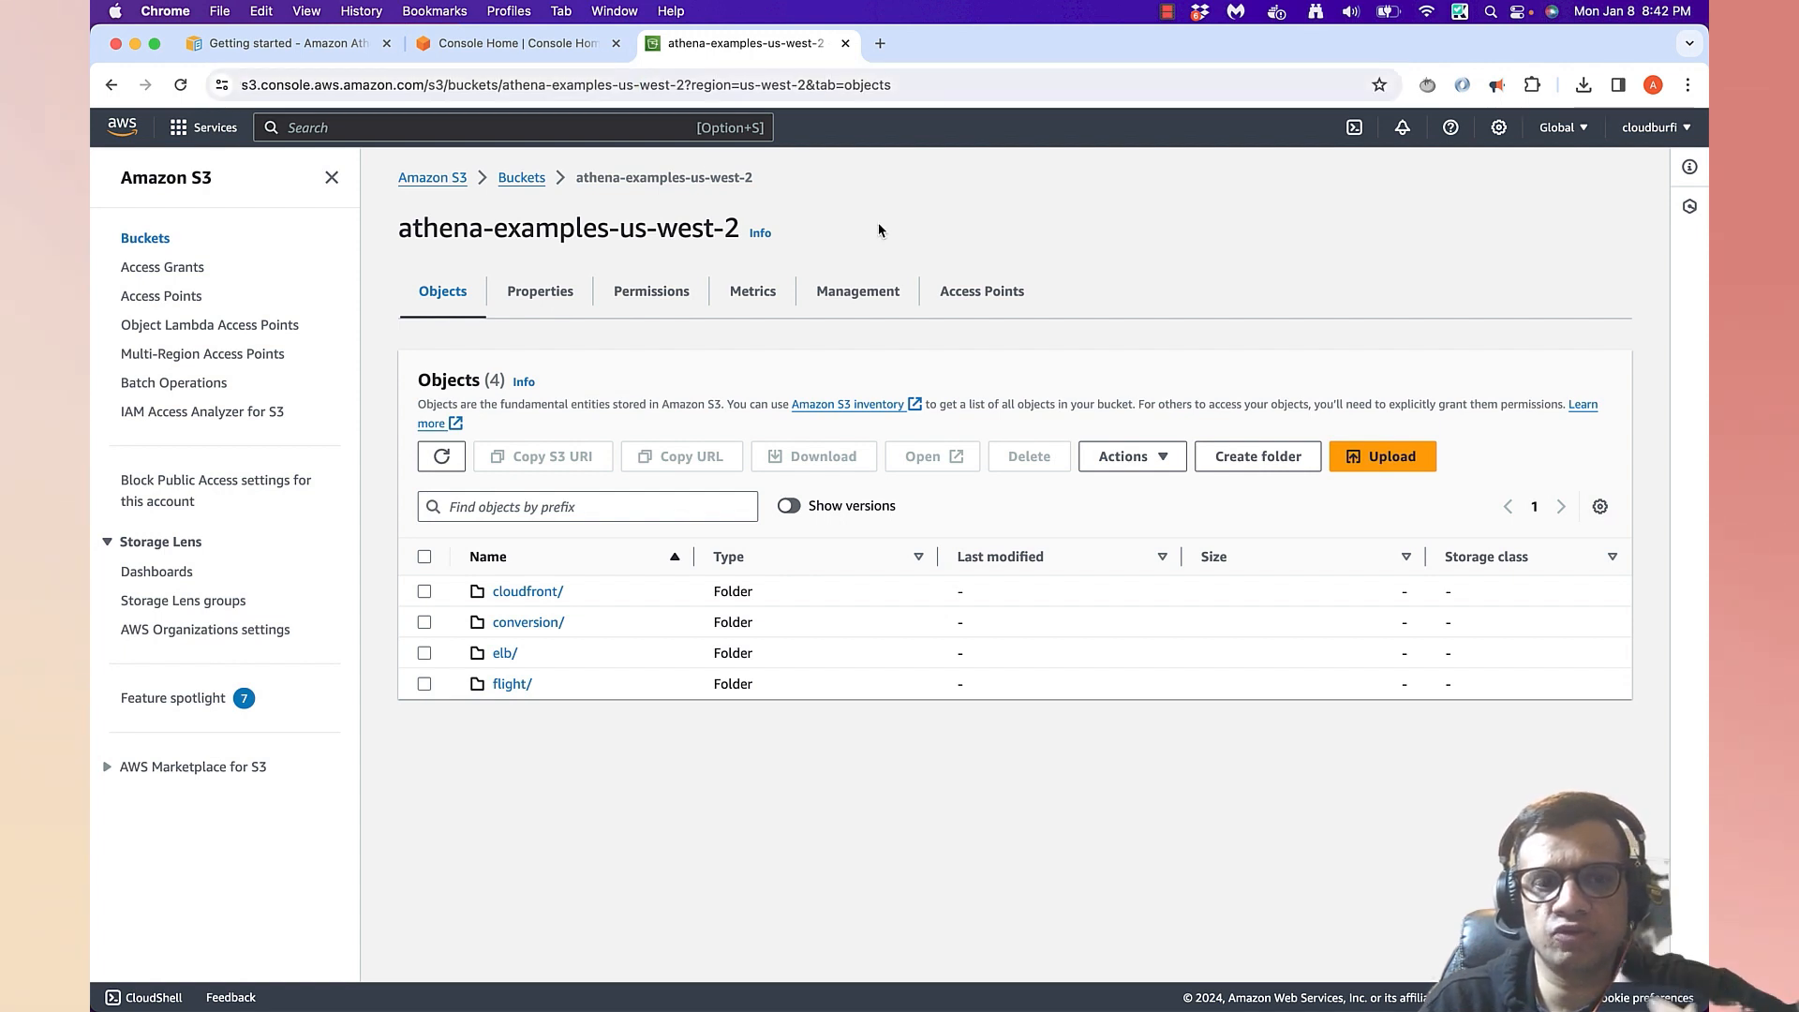
pyautogui.click(546, 592)
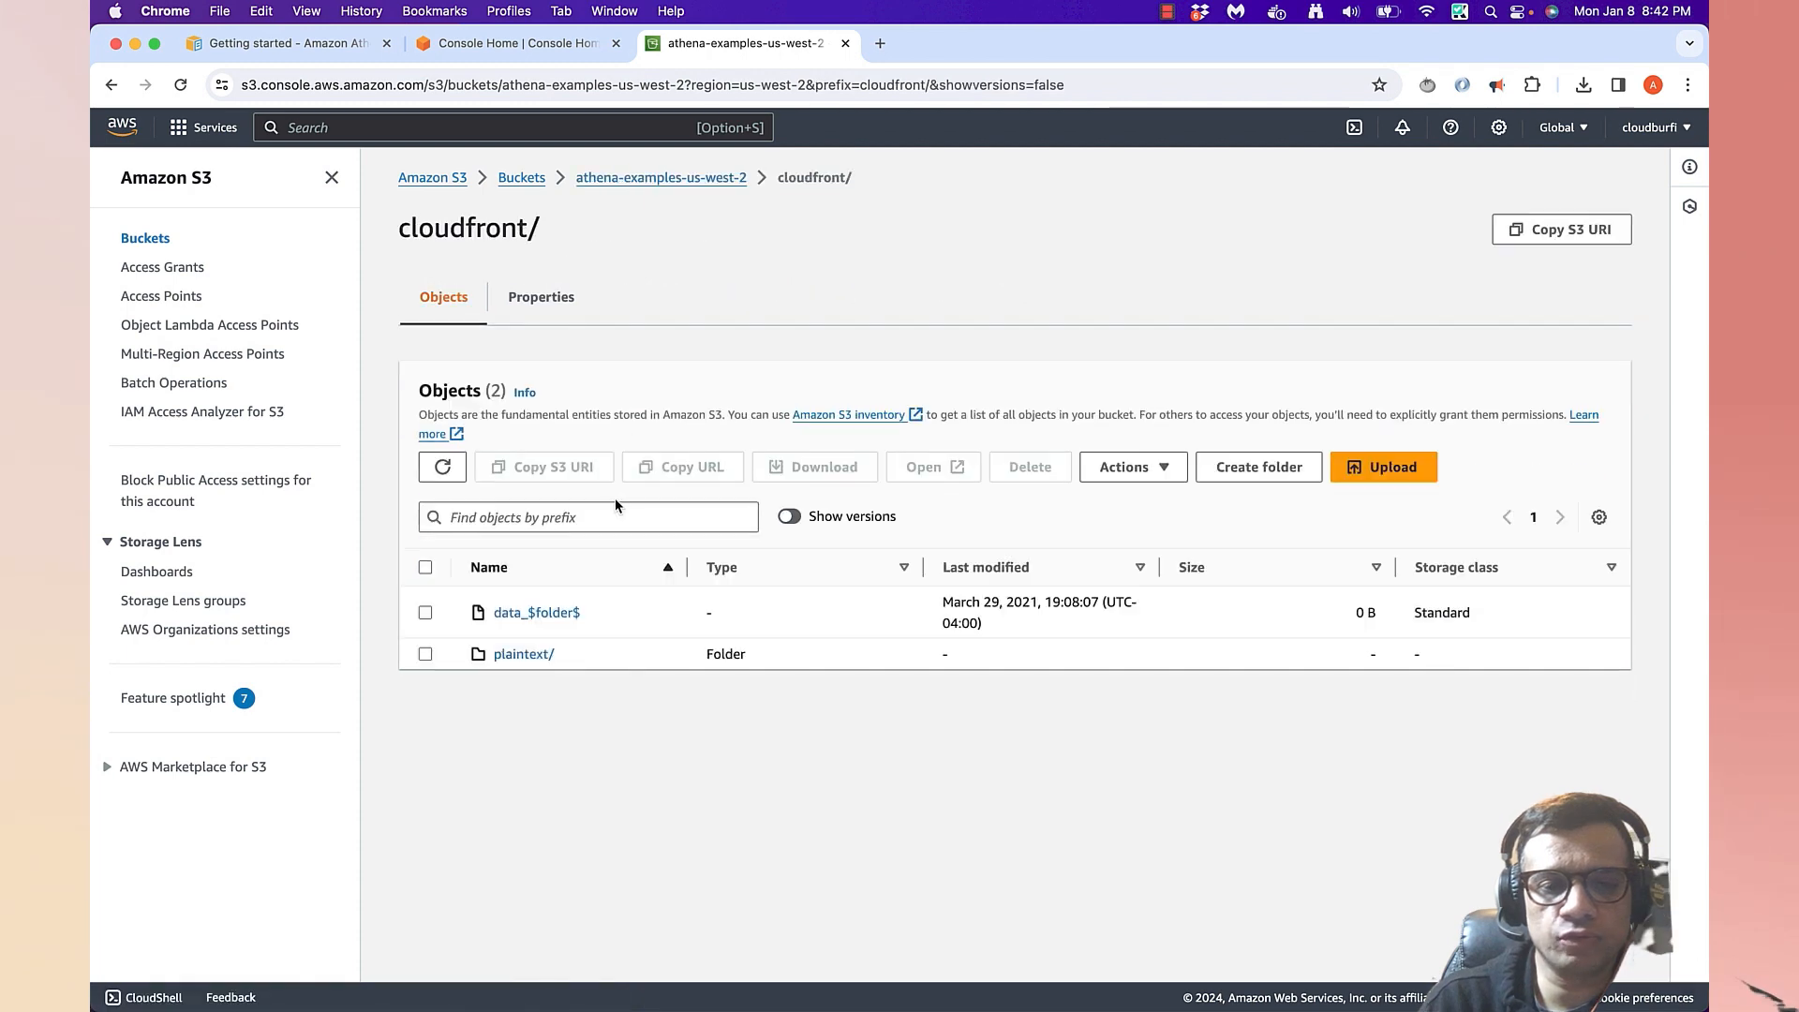
pyautogui.click(534, 656)
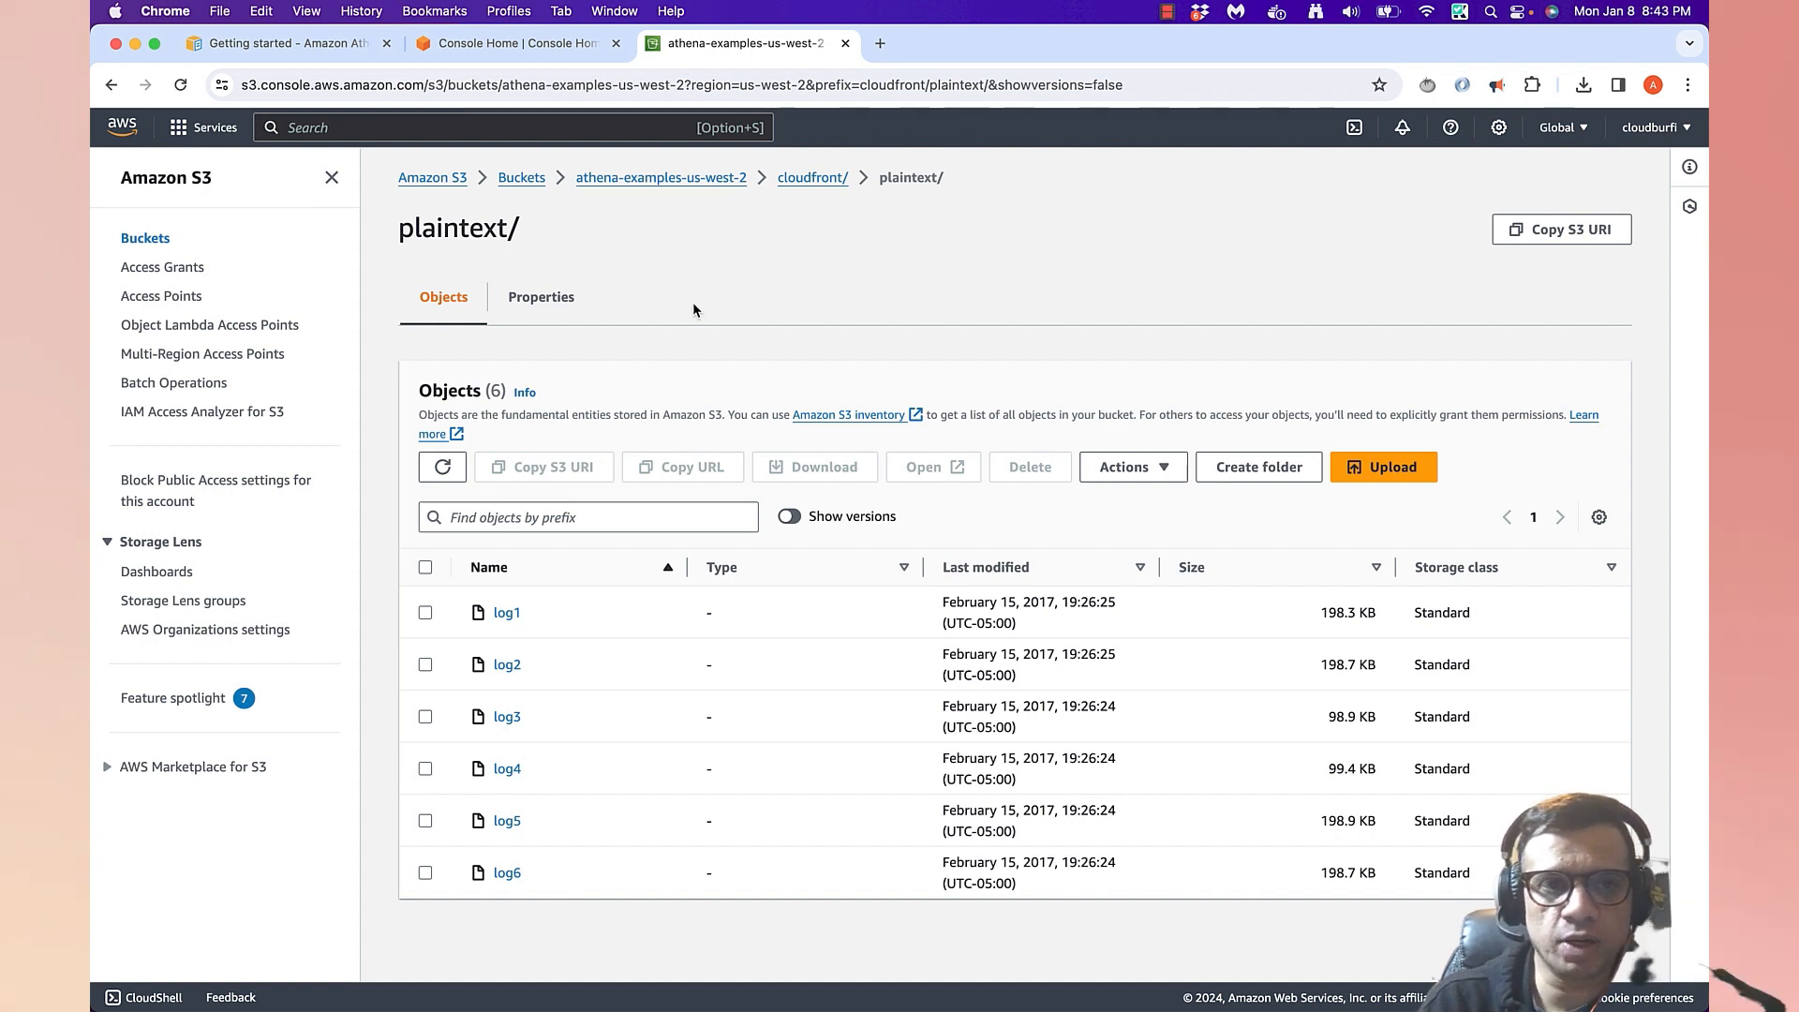
pyautogui.click(674, 85)
pyautogui.click(675, 84)
pyautogui.moveTo(674, 82); pyautogui.dragTo(245, 84)
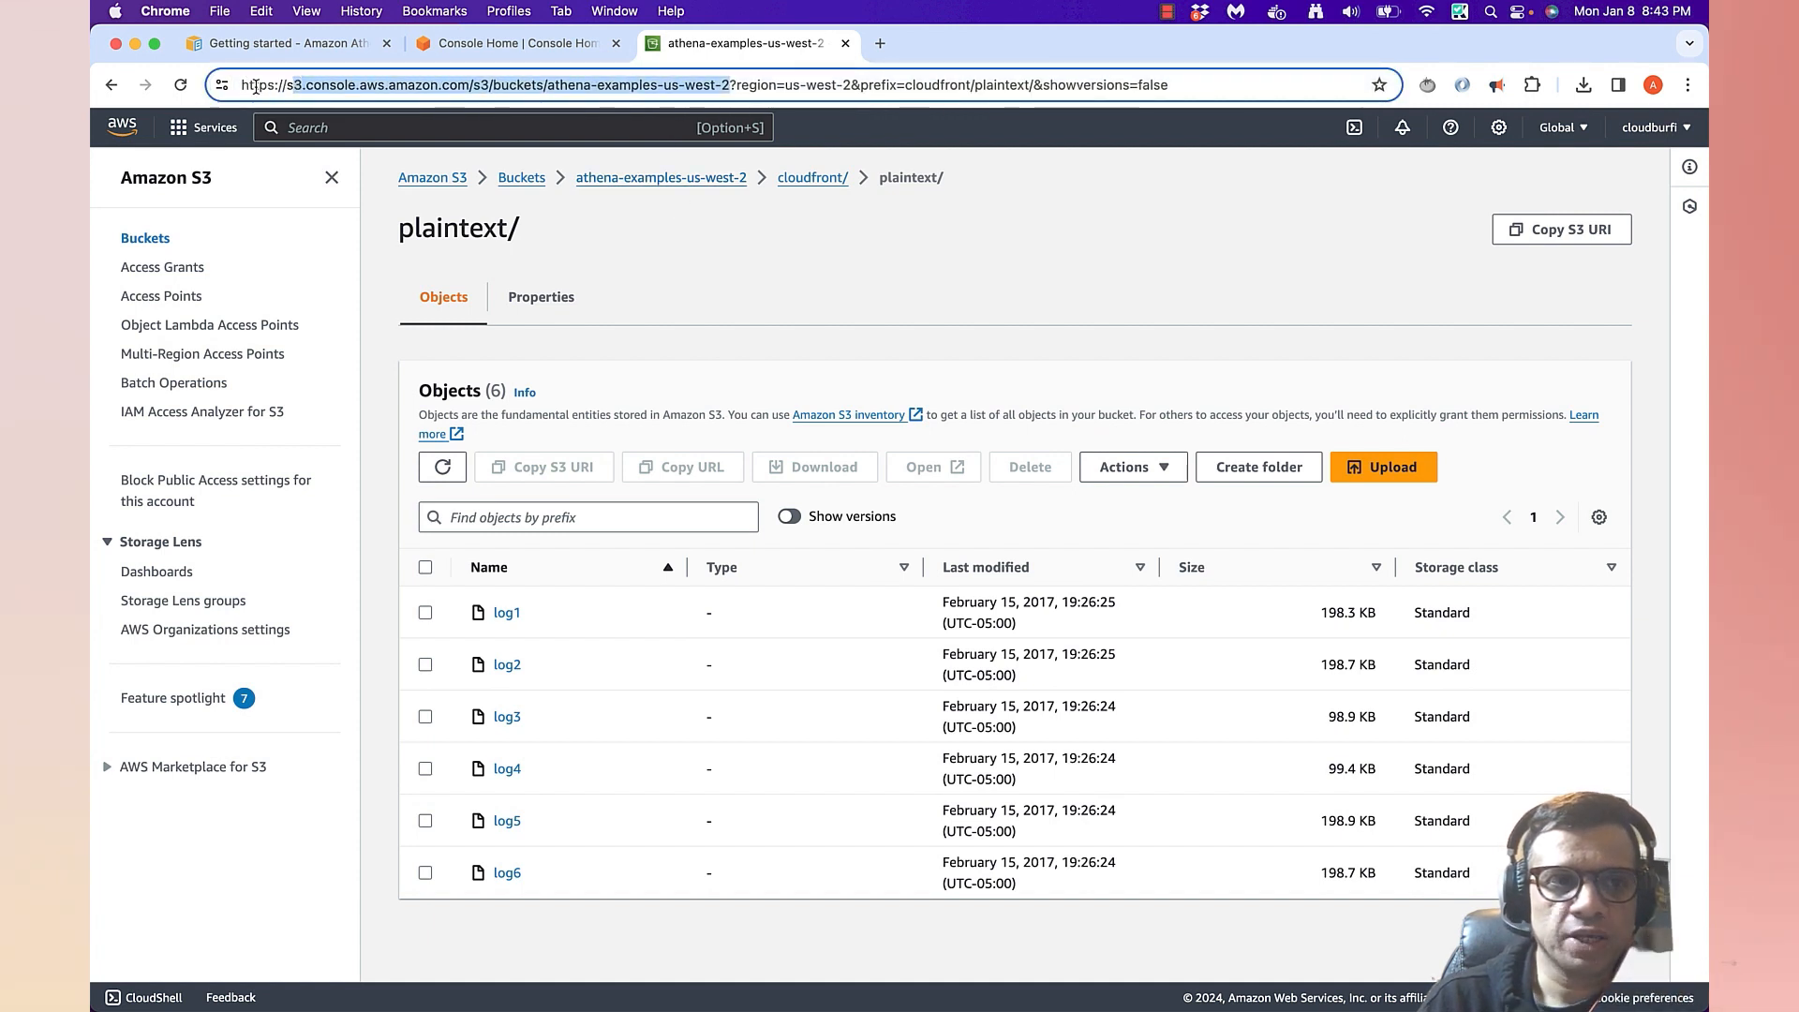
pyautogui.click(689, 281)
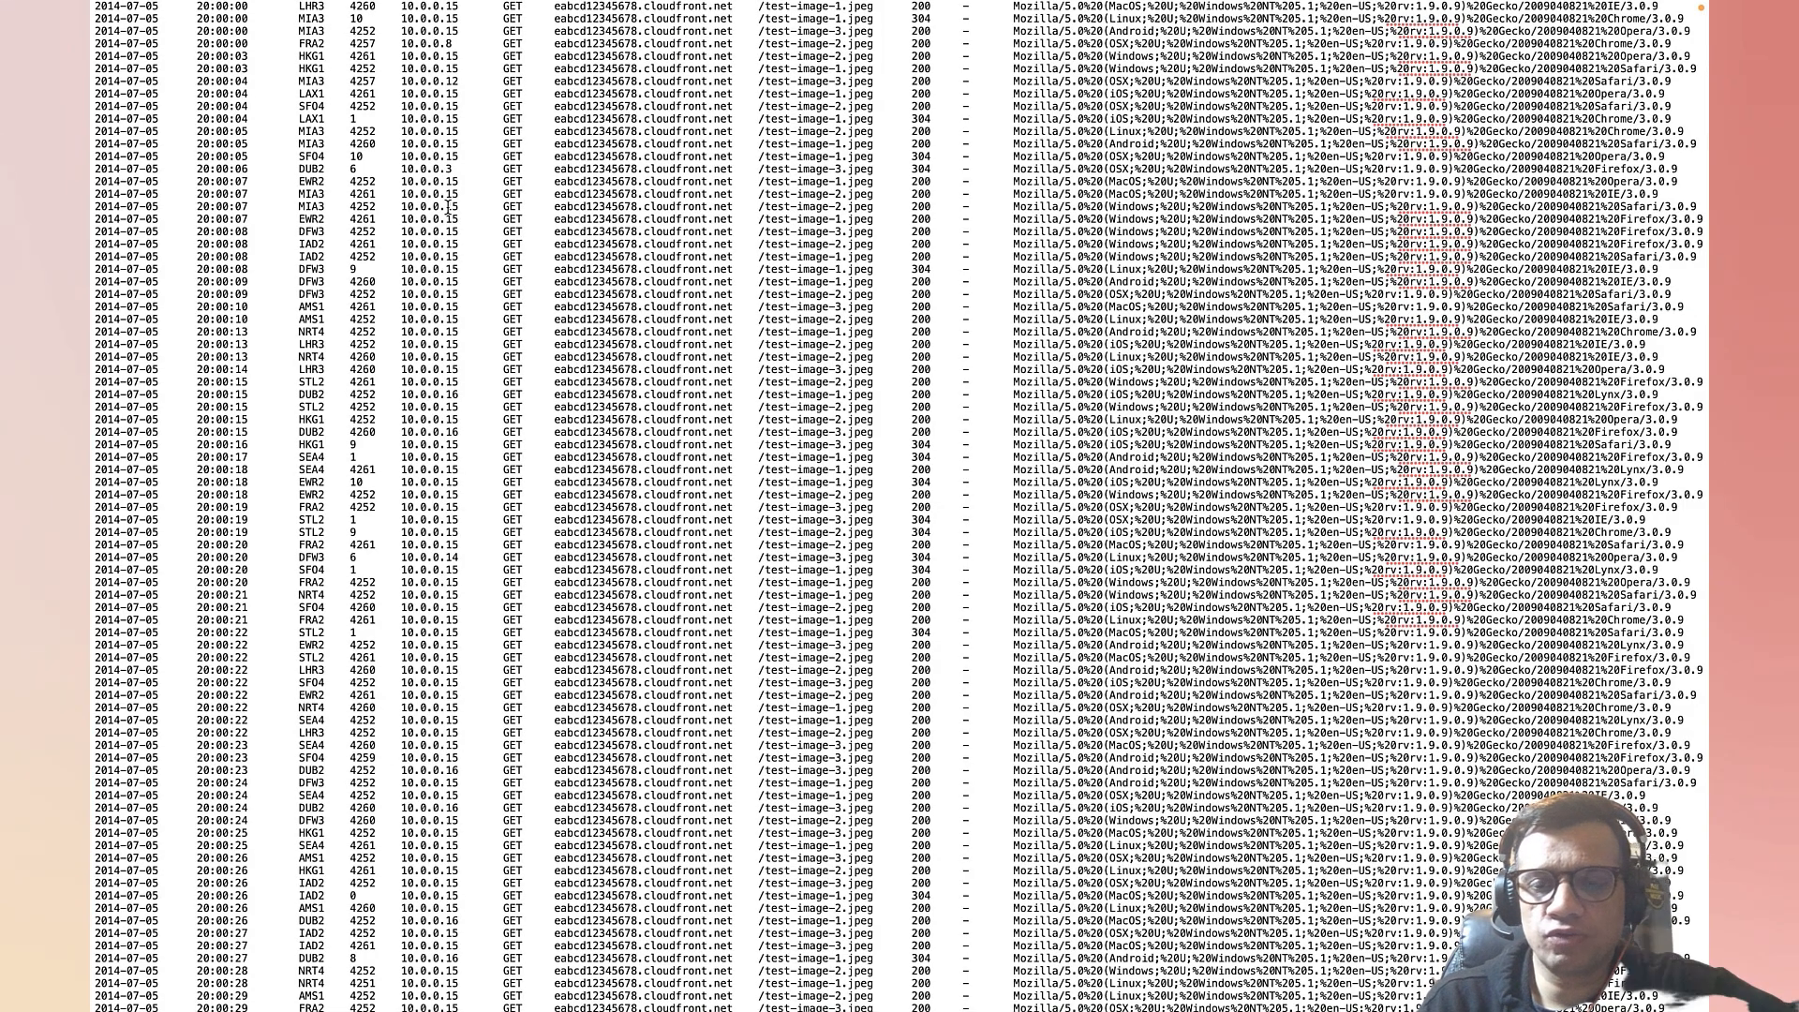
# - Examine the CloudFront log file's columns, including date, time, IP address, requested image, status code and browser string
pyautogui.moveTo(161, 107); pyautogui.dragTo(95, 109)
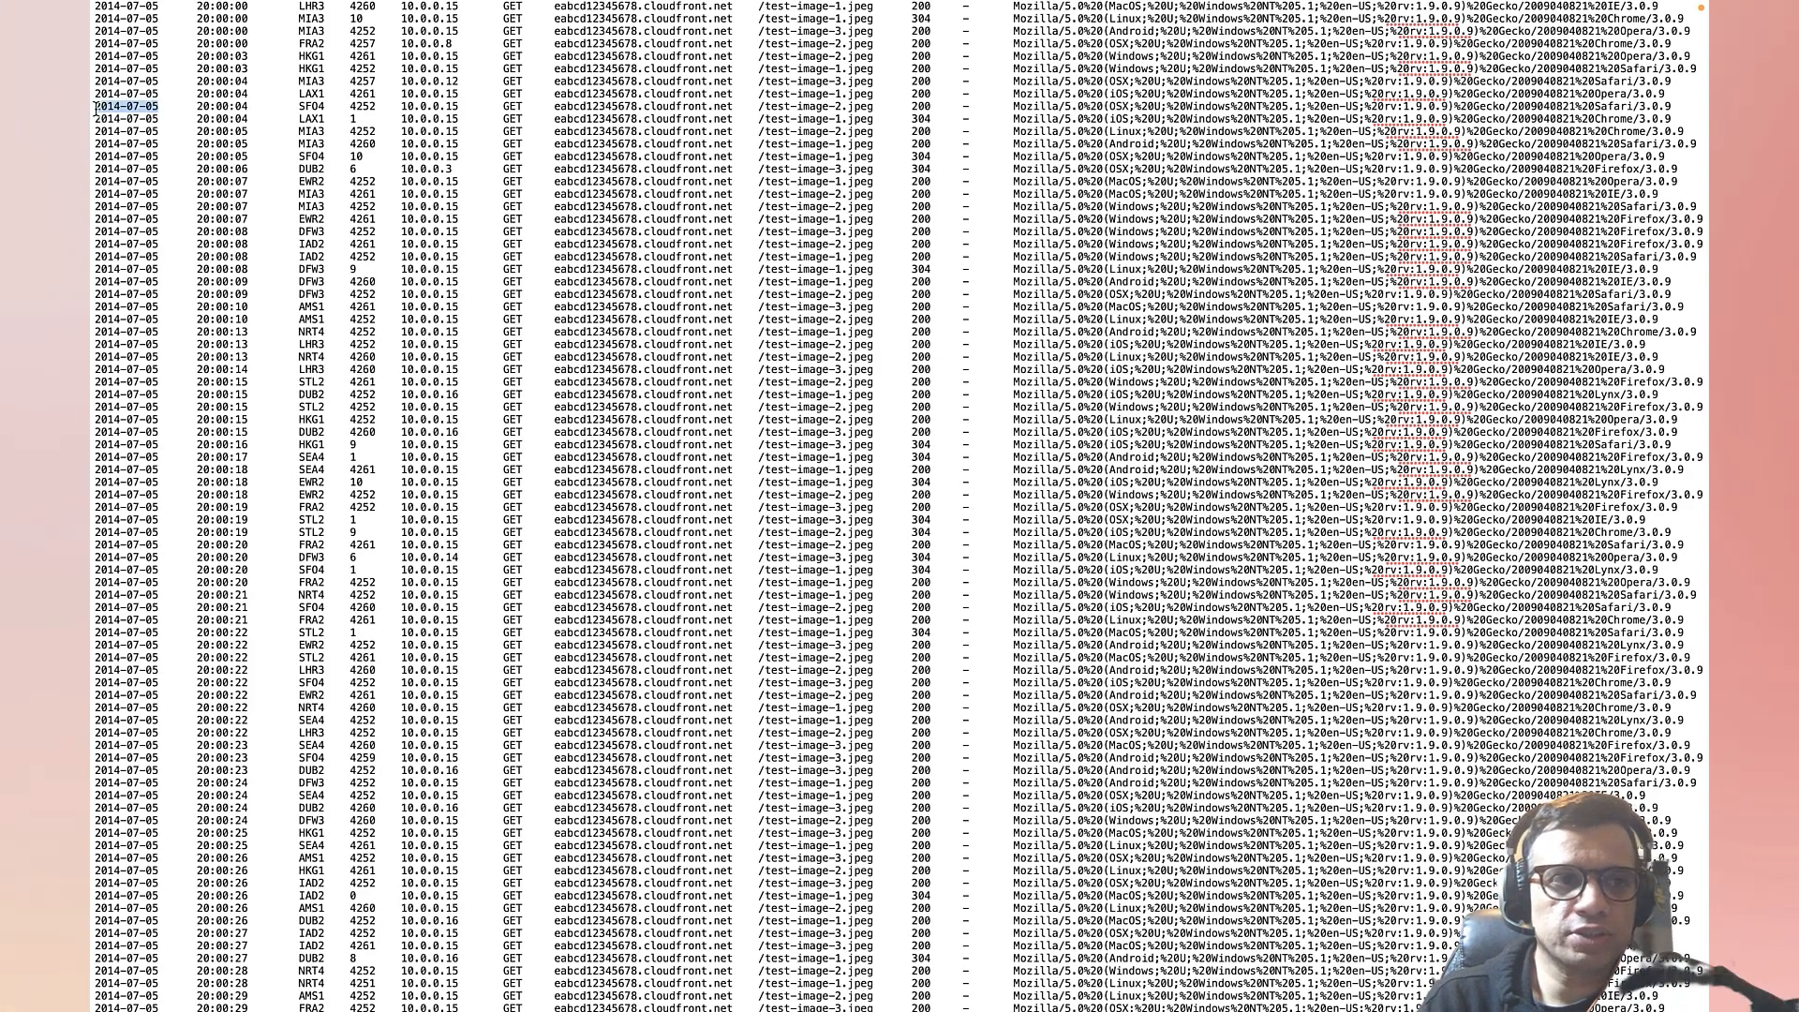
pyautogui.click(320, 146)
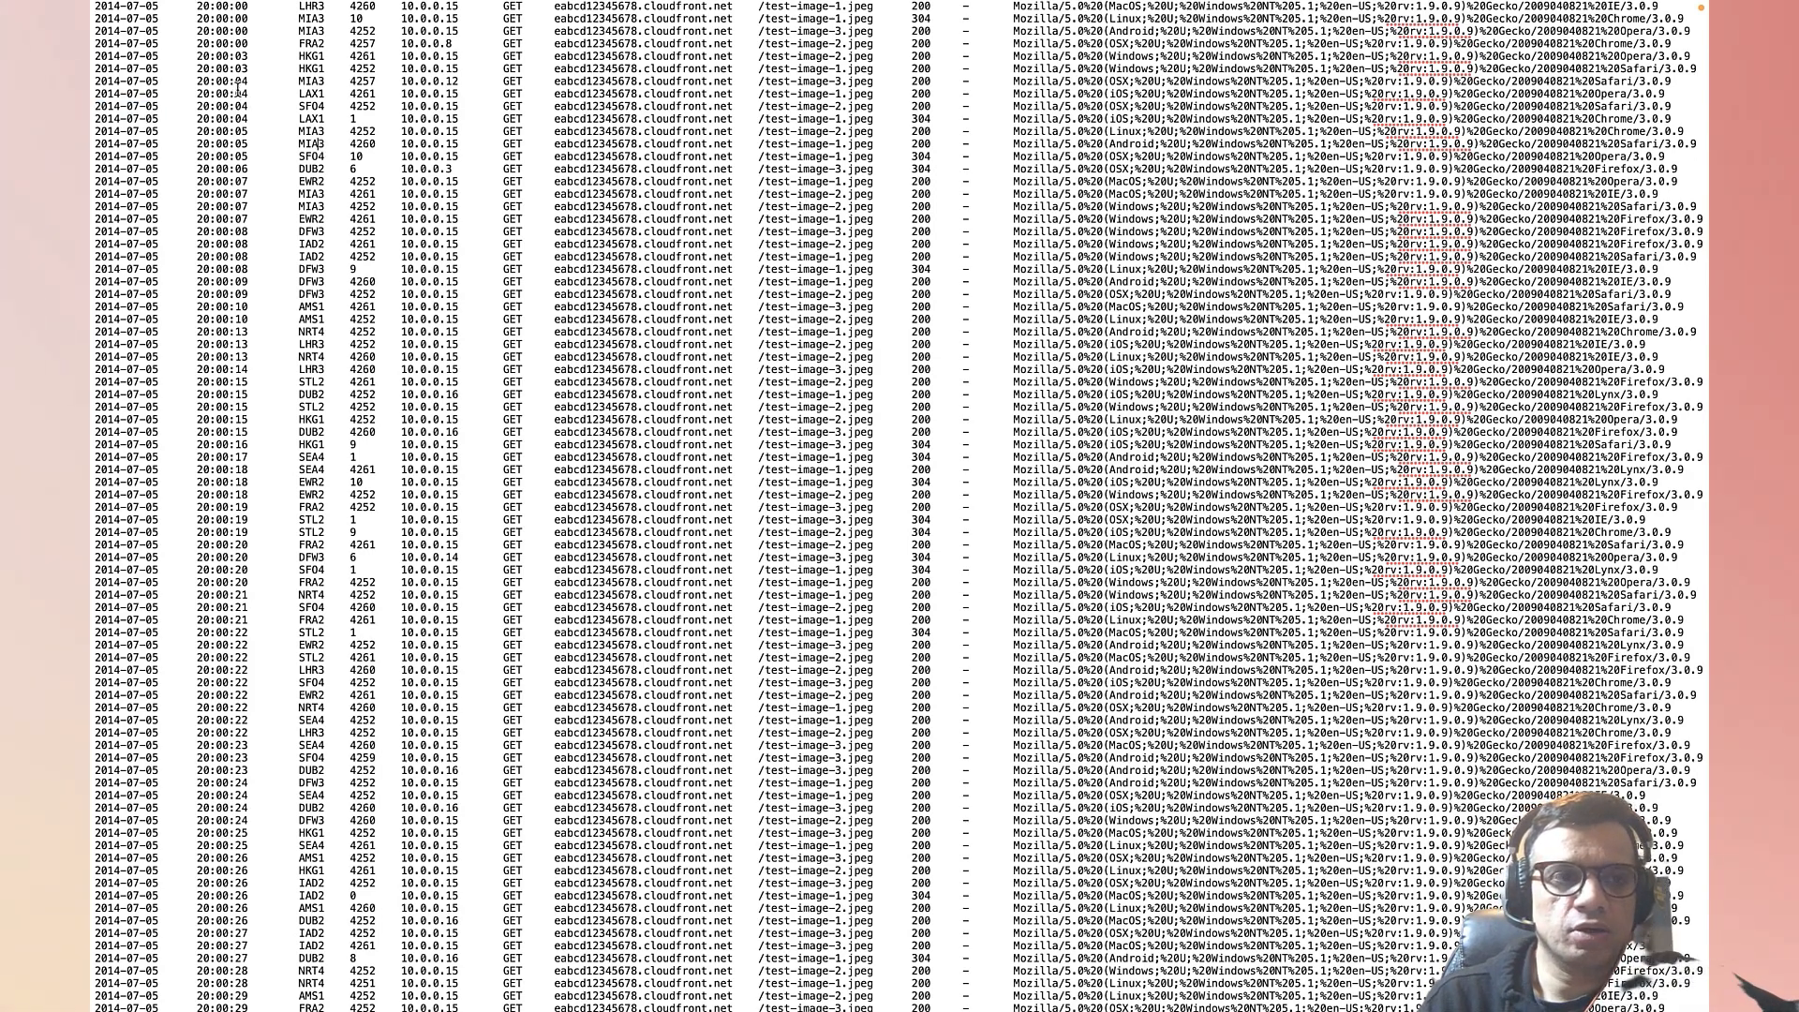
pyautogui.moveTo(271, 91); pyautogui.dragTo(119, 94)
pyautogui.click(398, 135)
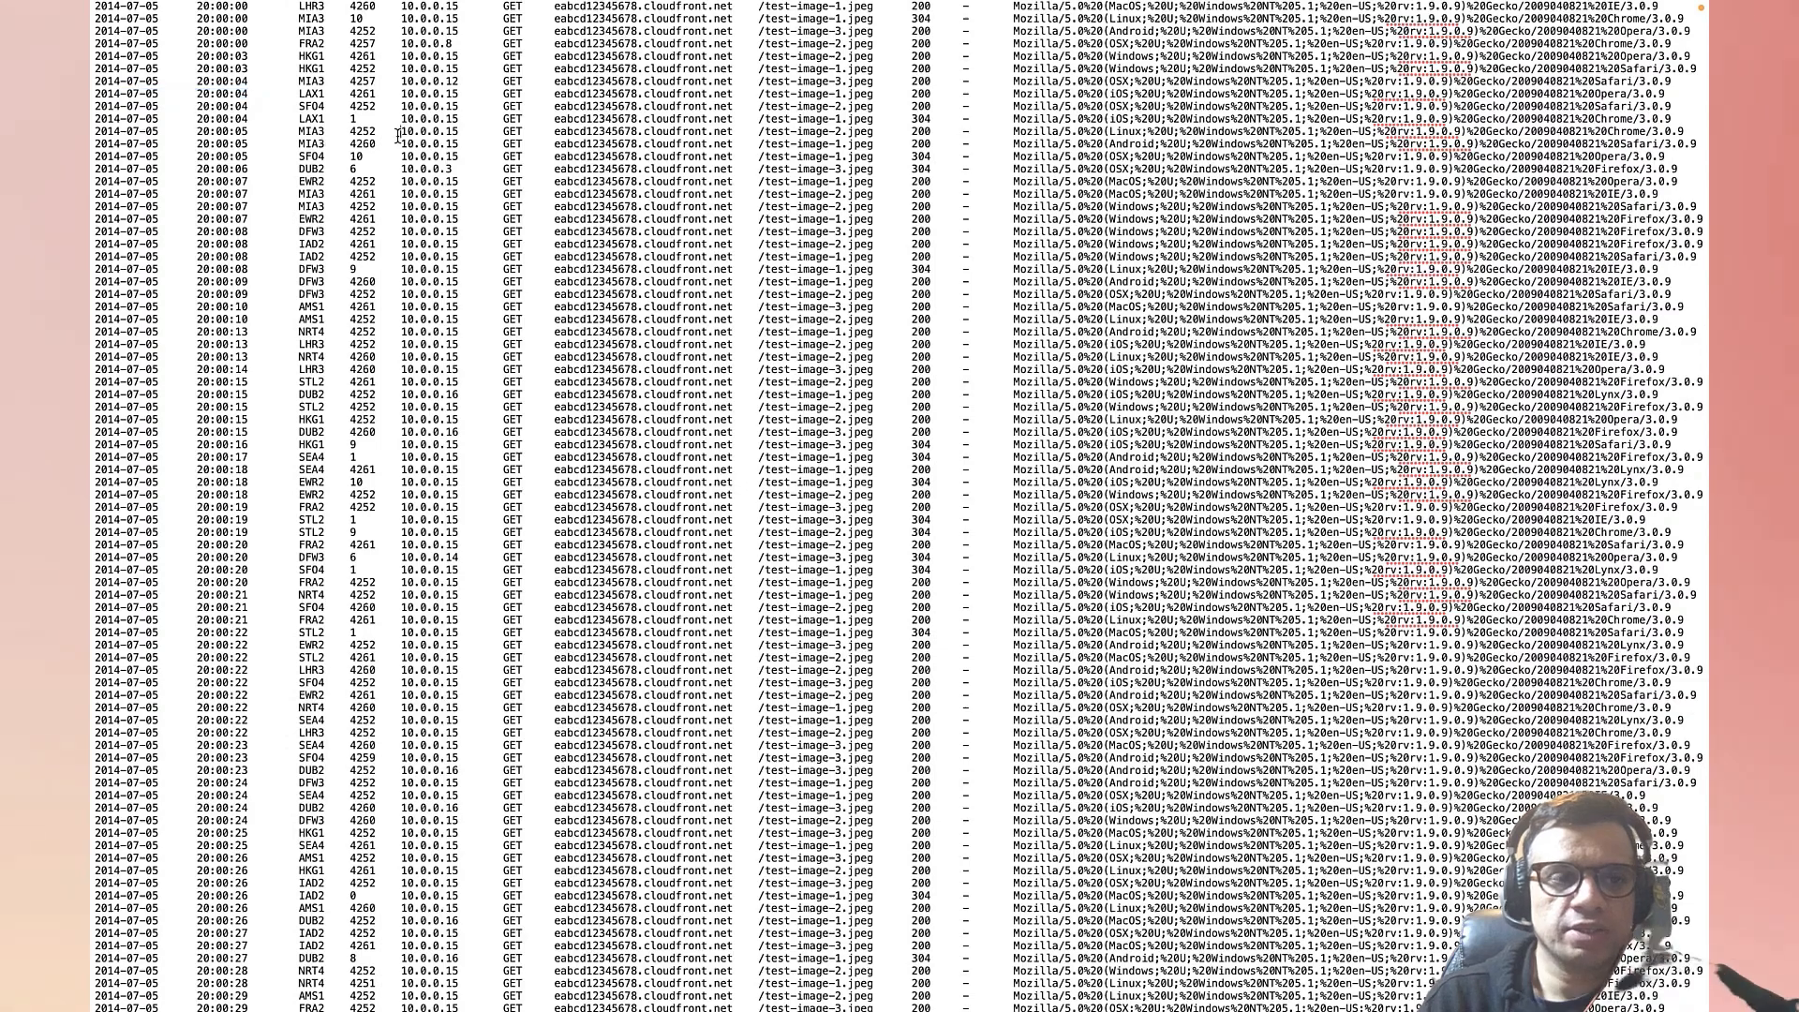
pyautogui.moveTo(398, 135); pyautogui.dragTo(483, 136)
pyautogui.click(513, 124)
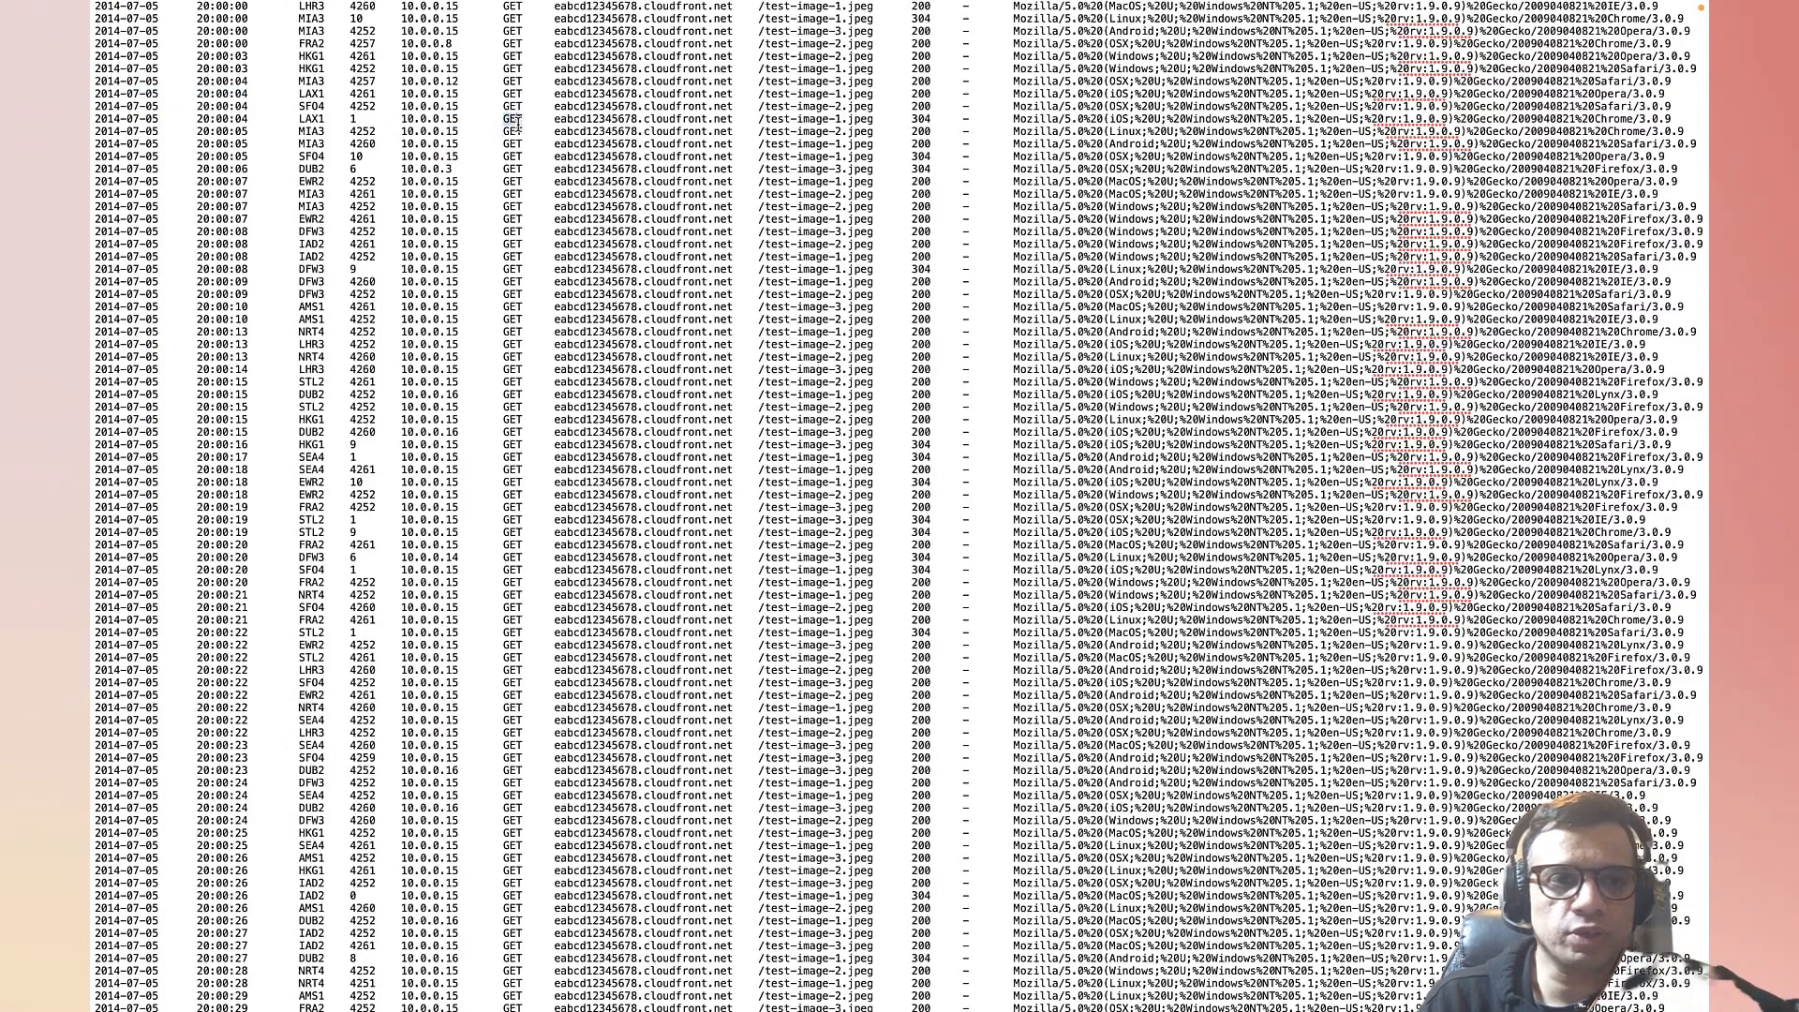
pyautogui.moveTo(879, 128); pyautogui.dragTo(757, 129)
pyautogui.click(757, 129)
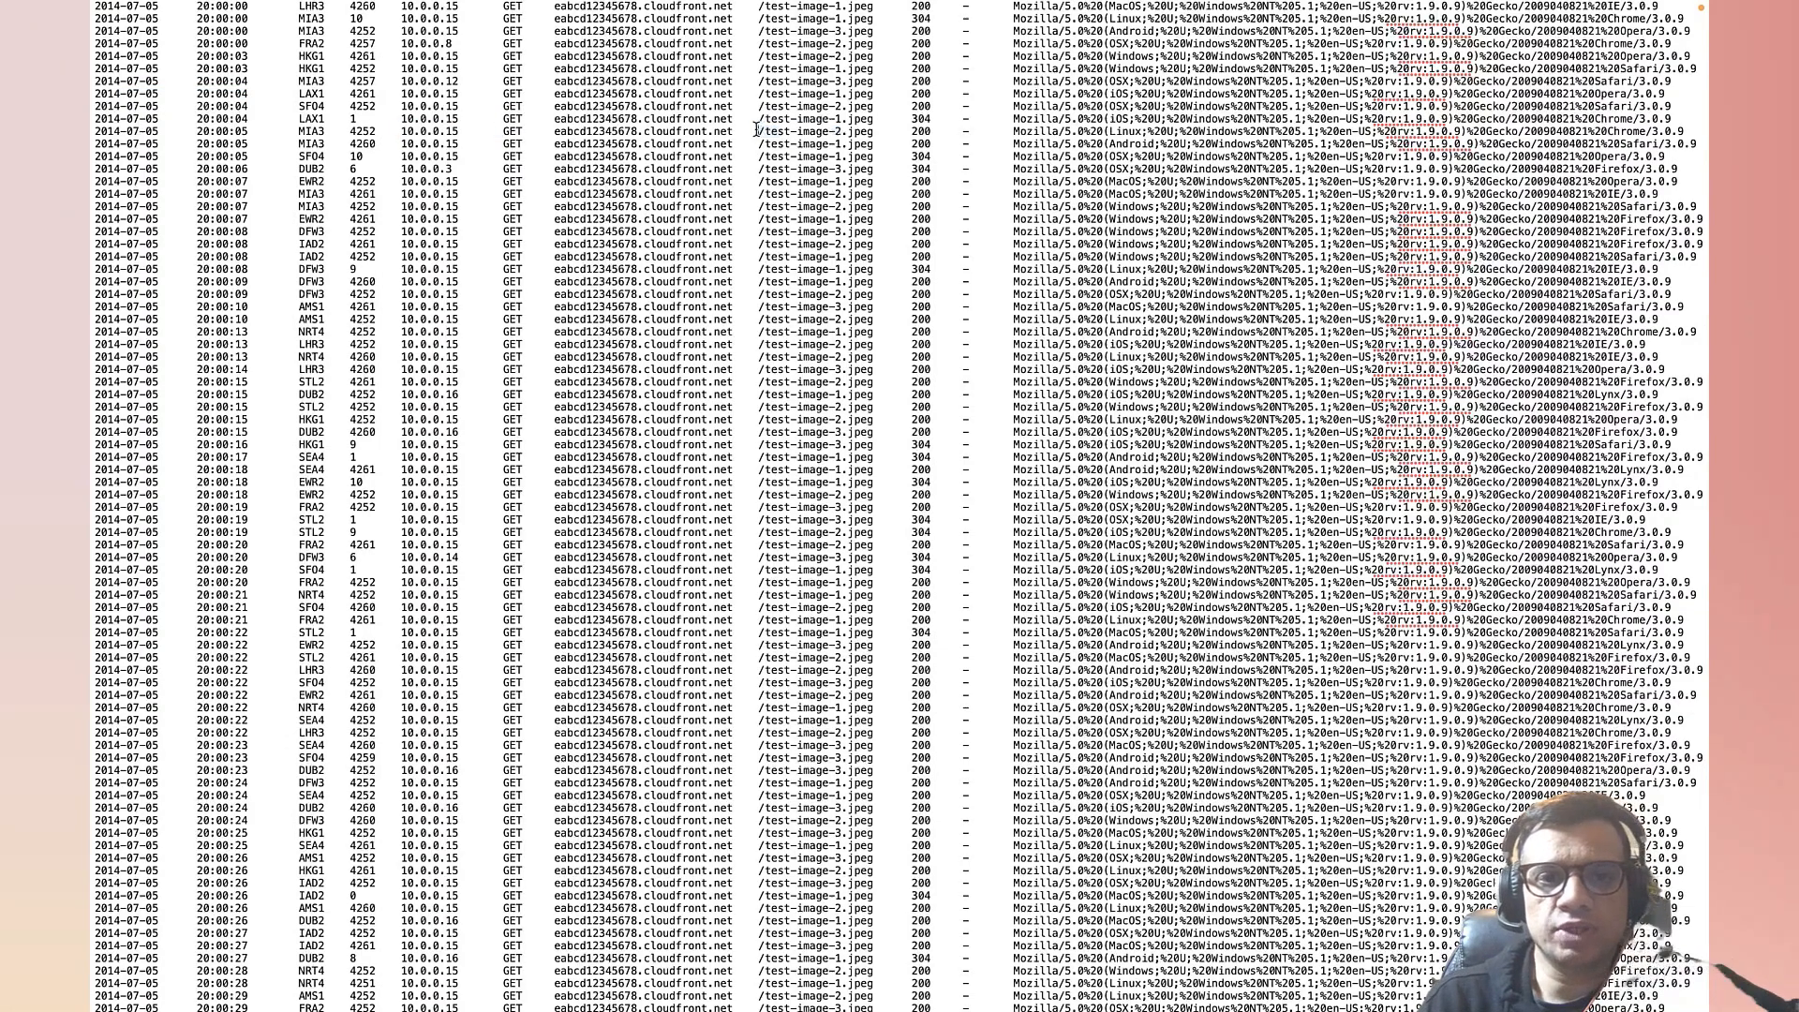
pyautogui.moveTo(1002, 128); pyautogui.dragTo(1252, 148)
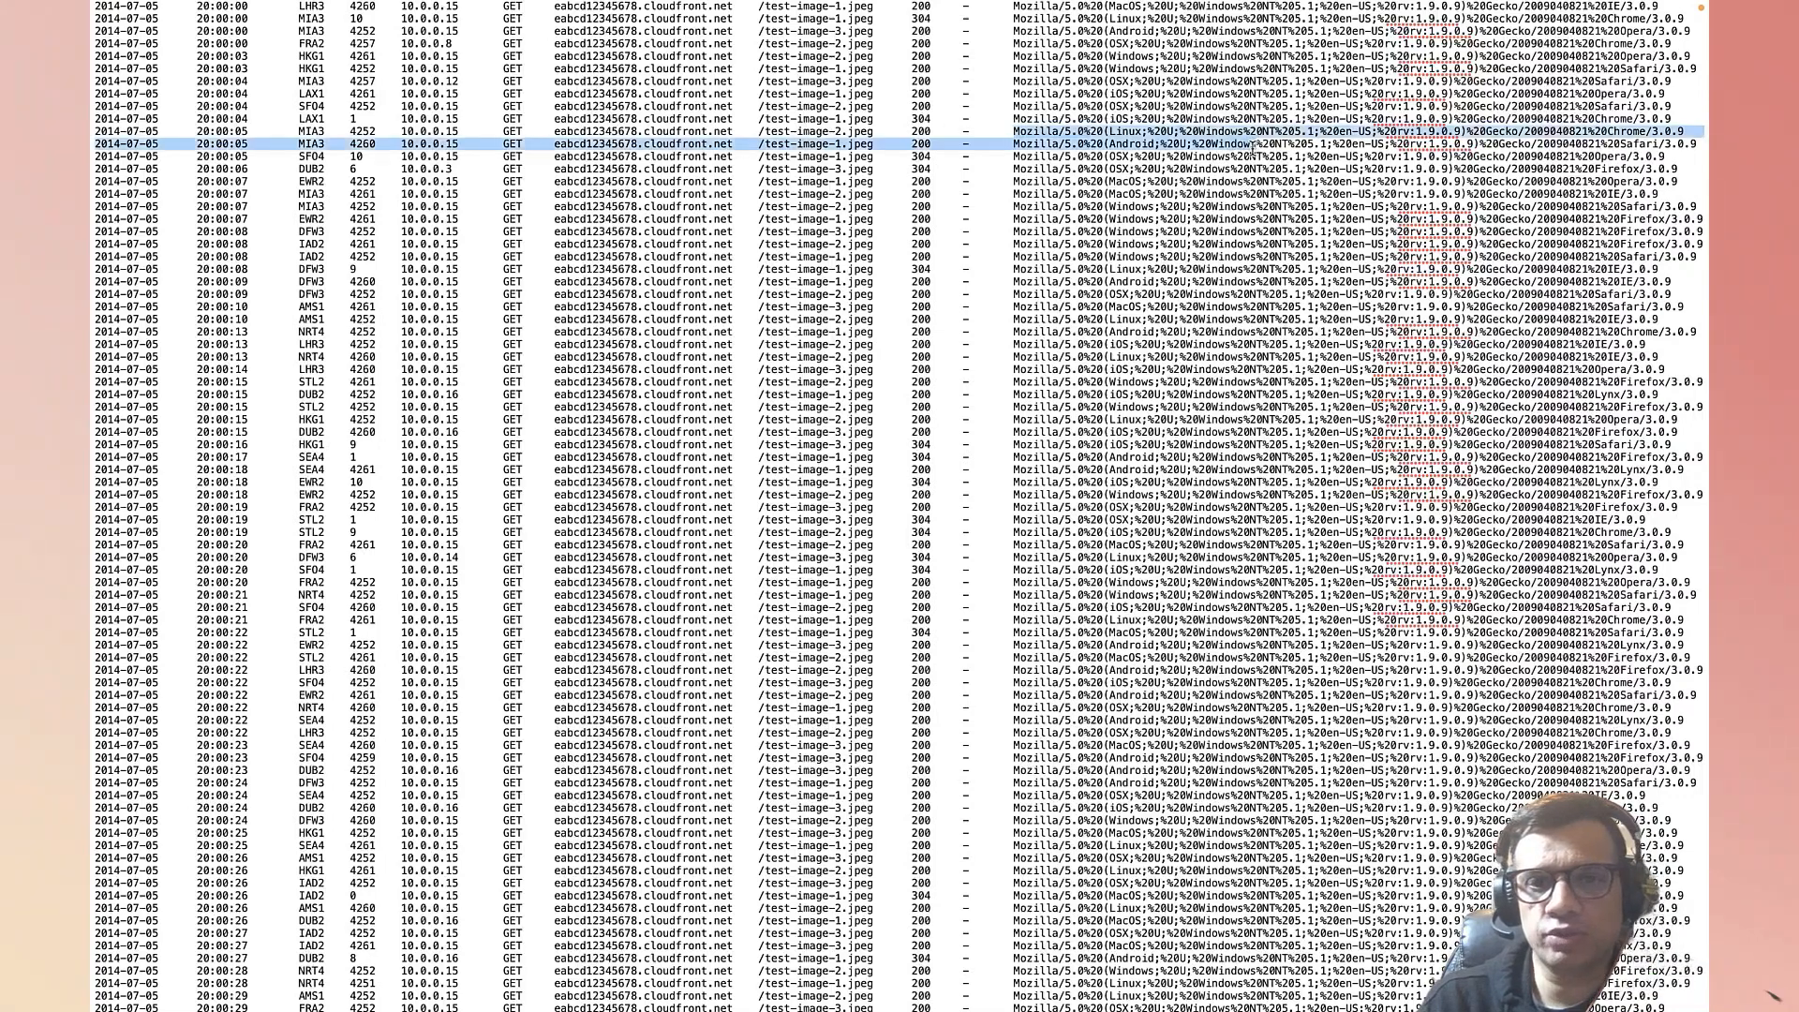
pyautogui.click(1252, 148)
pyautogui.moveTo(926, 124); pyautogui.dragTo(903, 123)
pyautogui.click(903, 124)
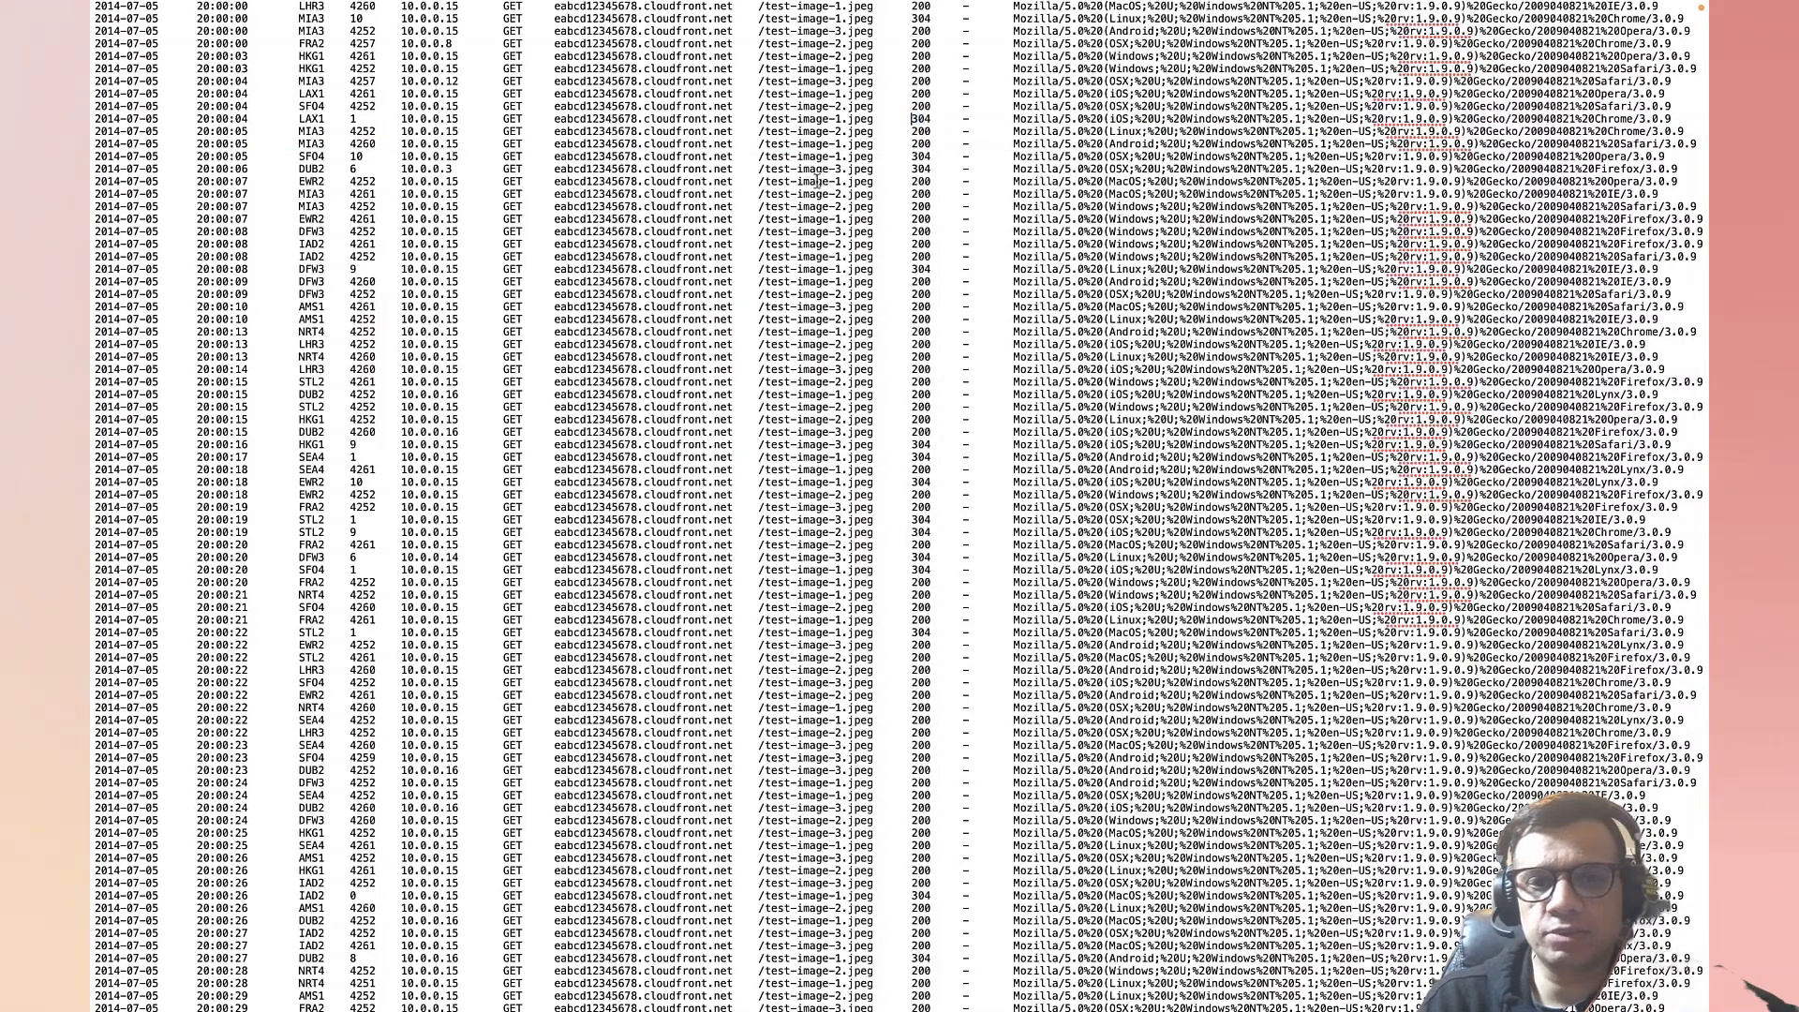
pyautogui.scroll(-2, 812, 187)
pyautogui.scroll(2, 812, 187)
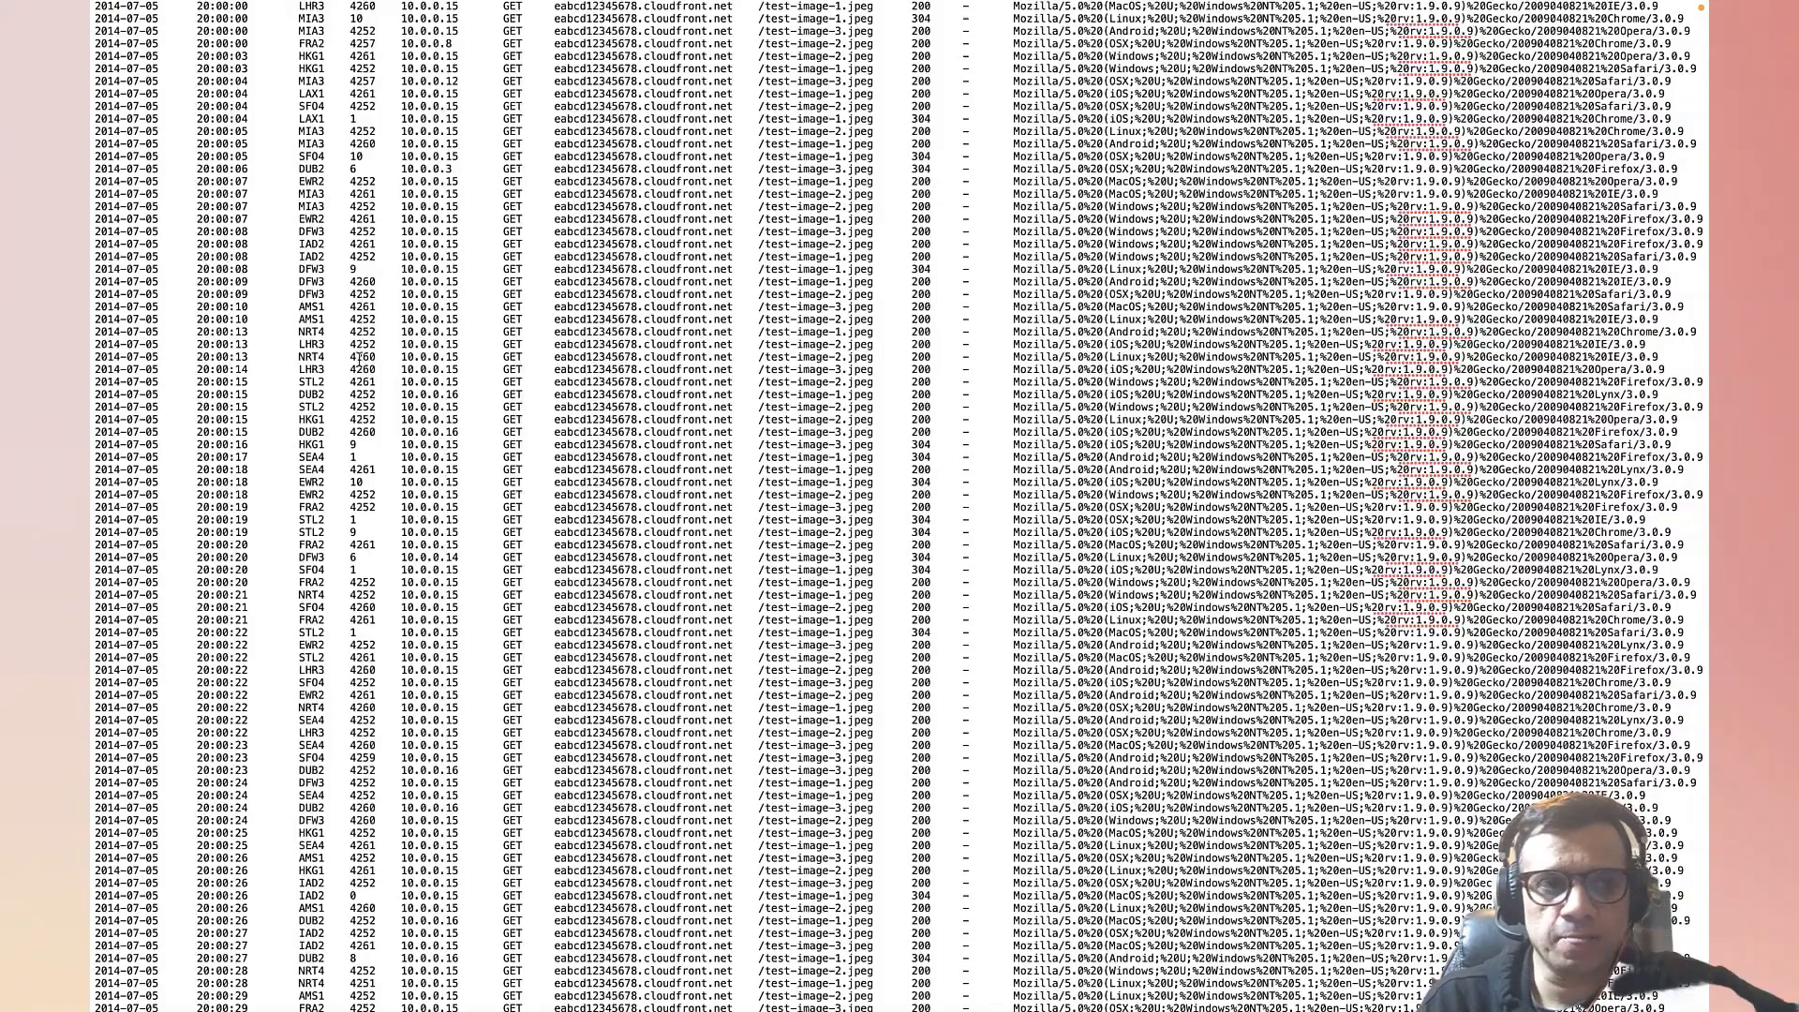
pyautogui.click(102, 34)
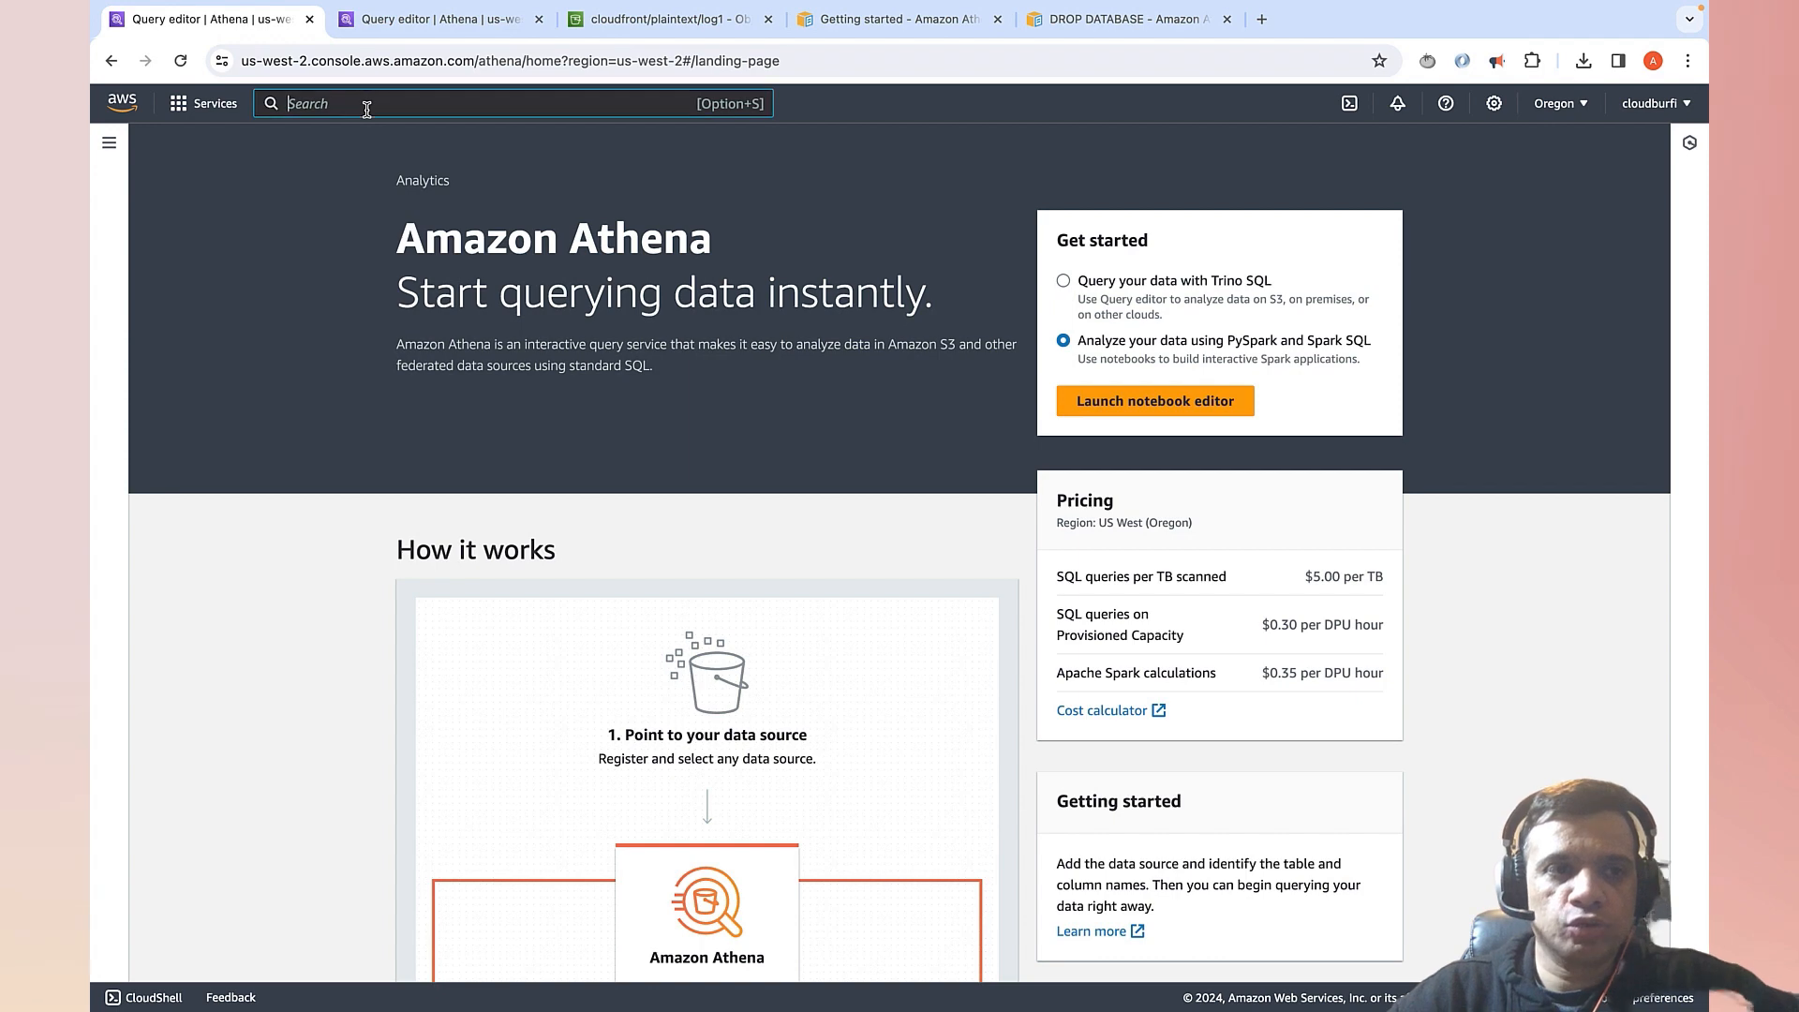
# - Search the AWS services for athena and open the Athena query editor
pyautogui.write('ath')
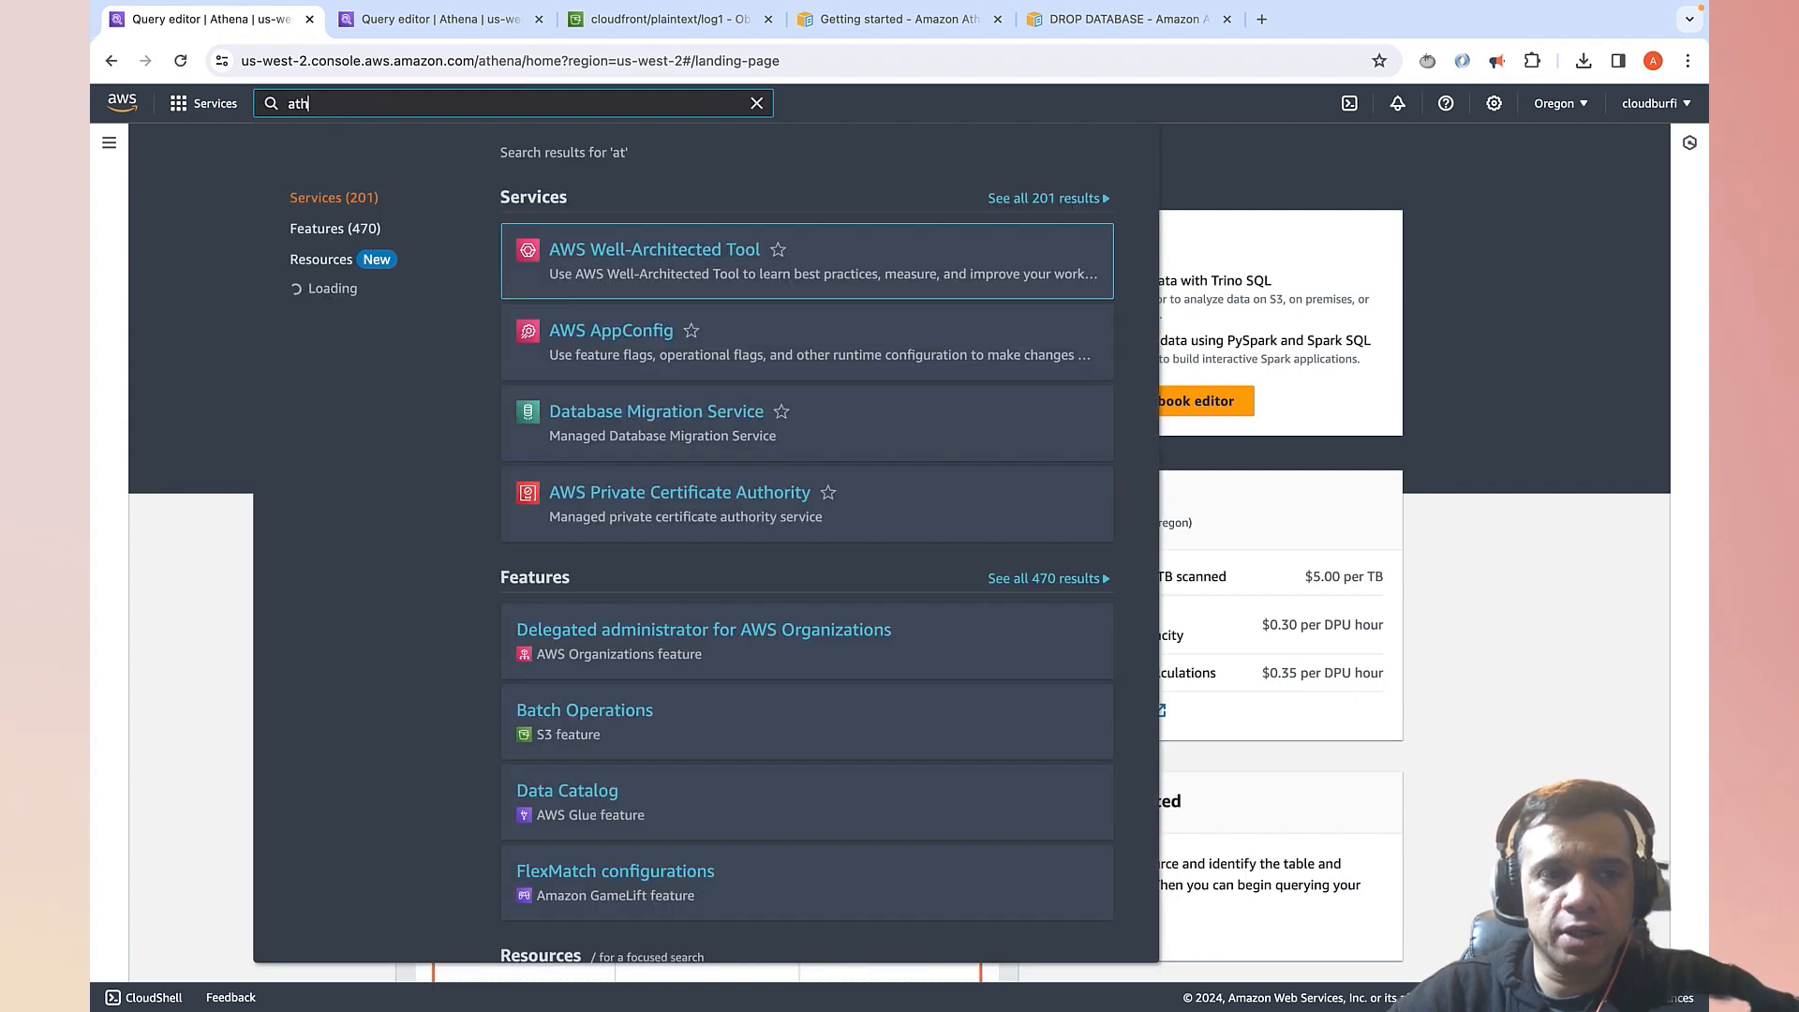
pyautogui.write('ena')
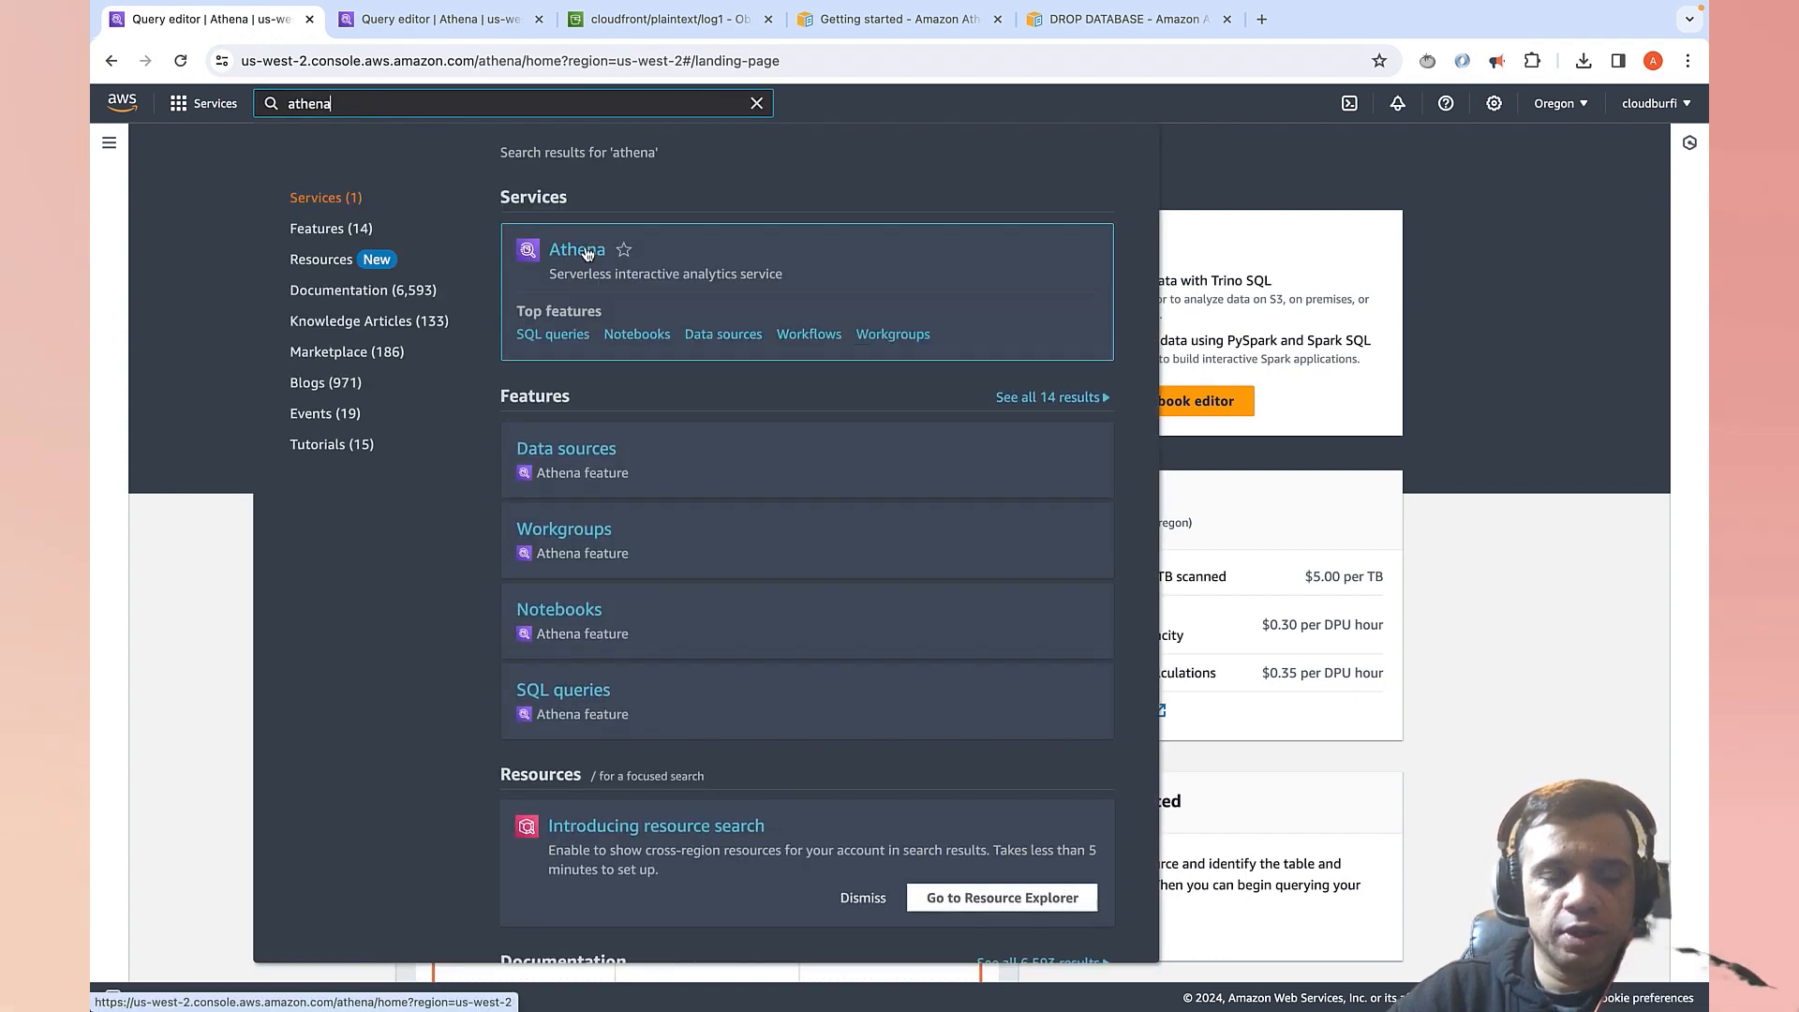
pyautogui.click(586, 253)
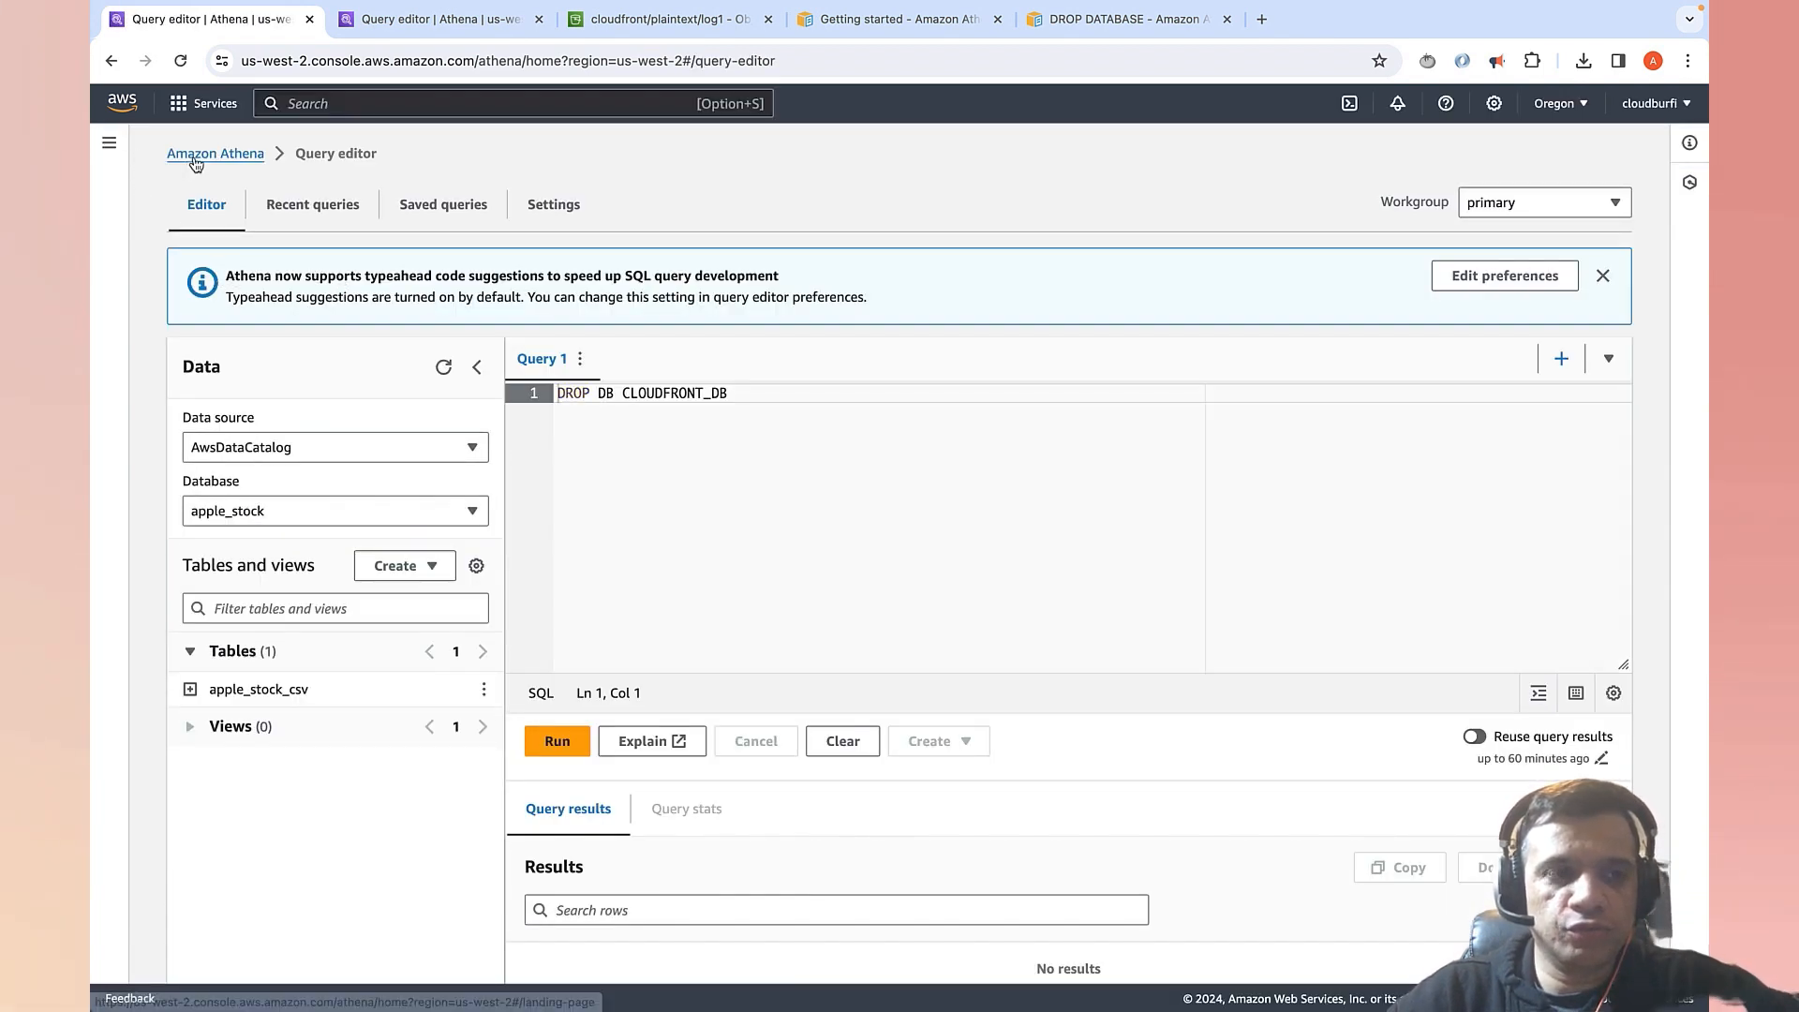
pyautogui.click(202, 155)
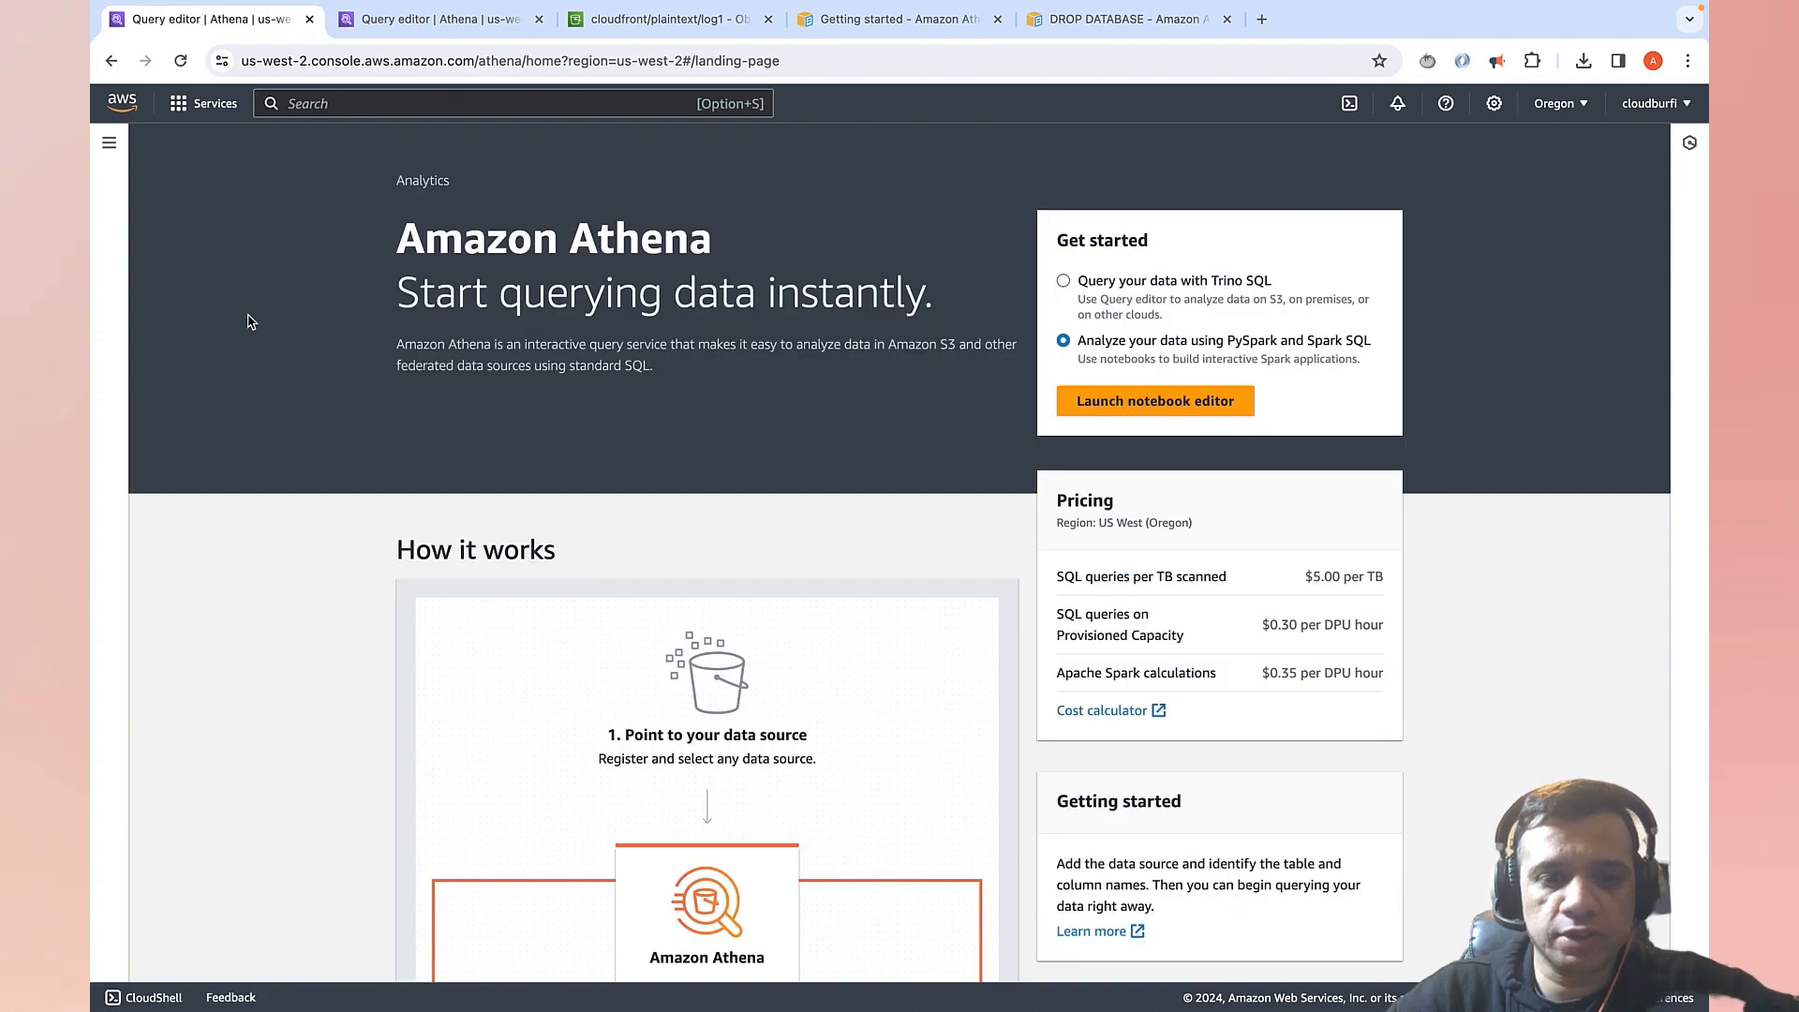
pyautogui.click(107, 143)
pyautogui.click(151, 218)
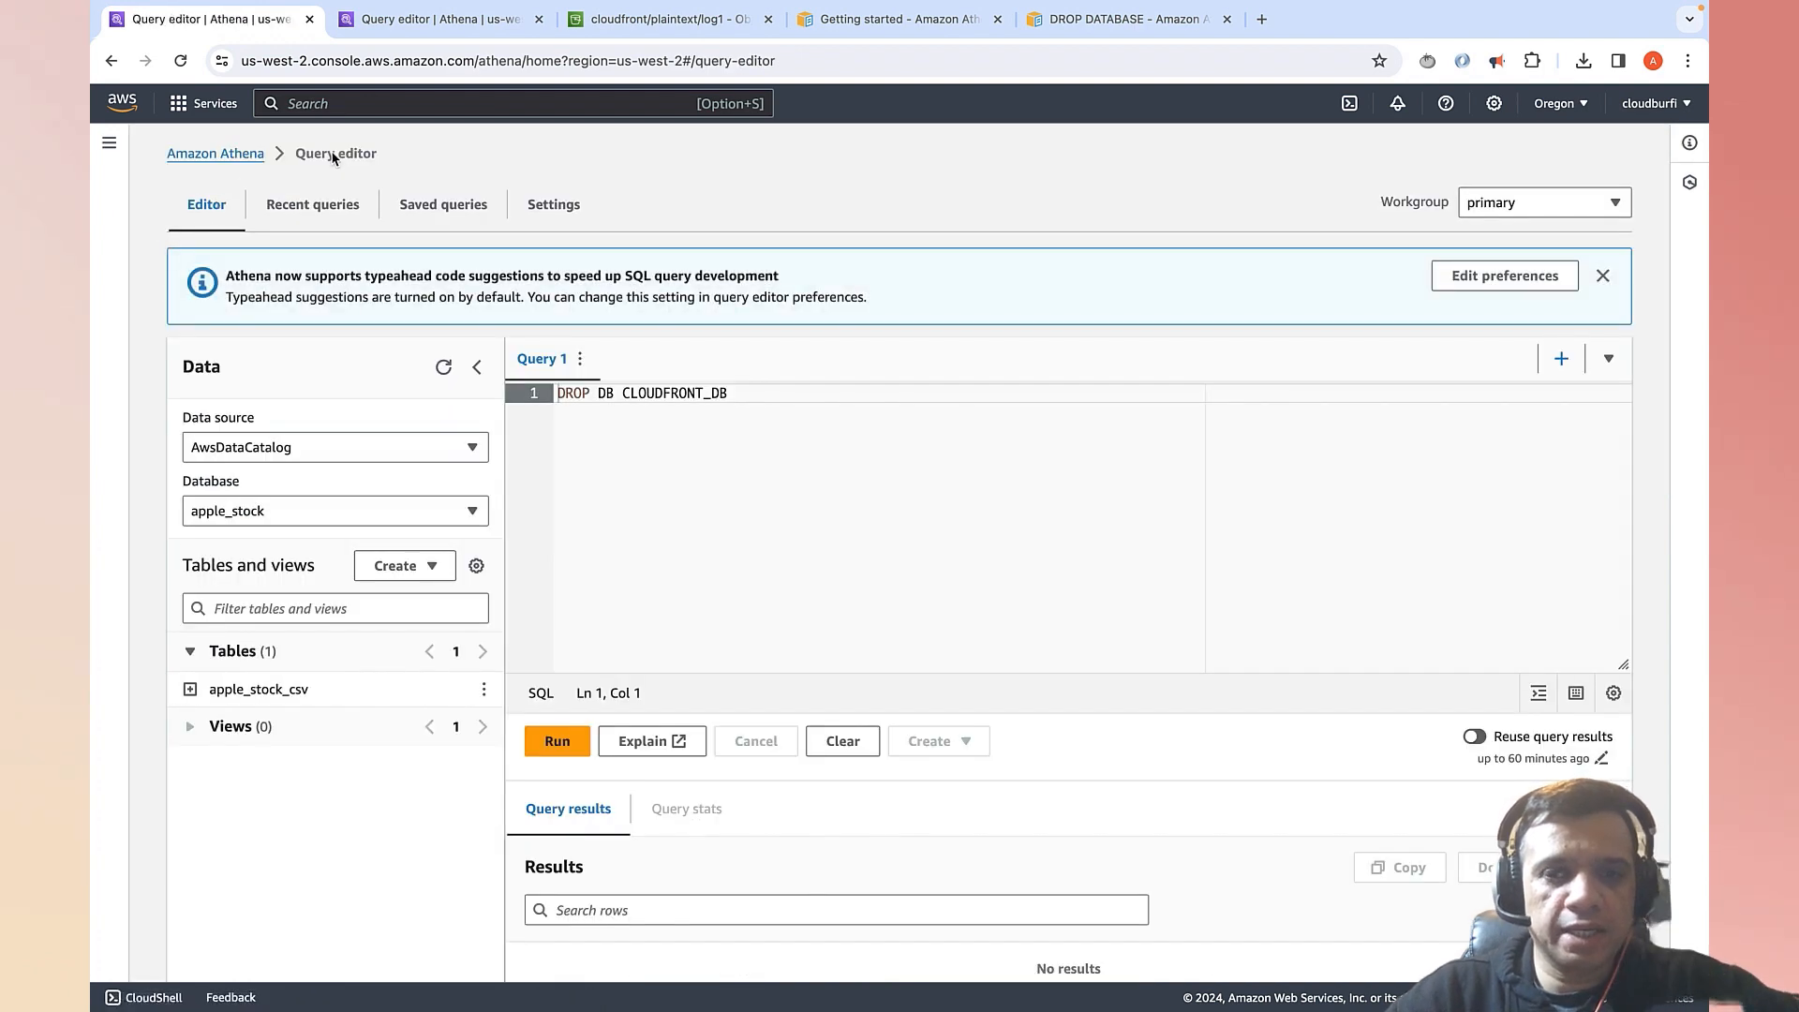
# - Set Athena's query result location to the aws-certified-data-engineer S3 bucket and save the settings
pyautogui.click(555, 211)
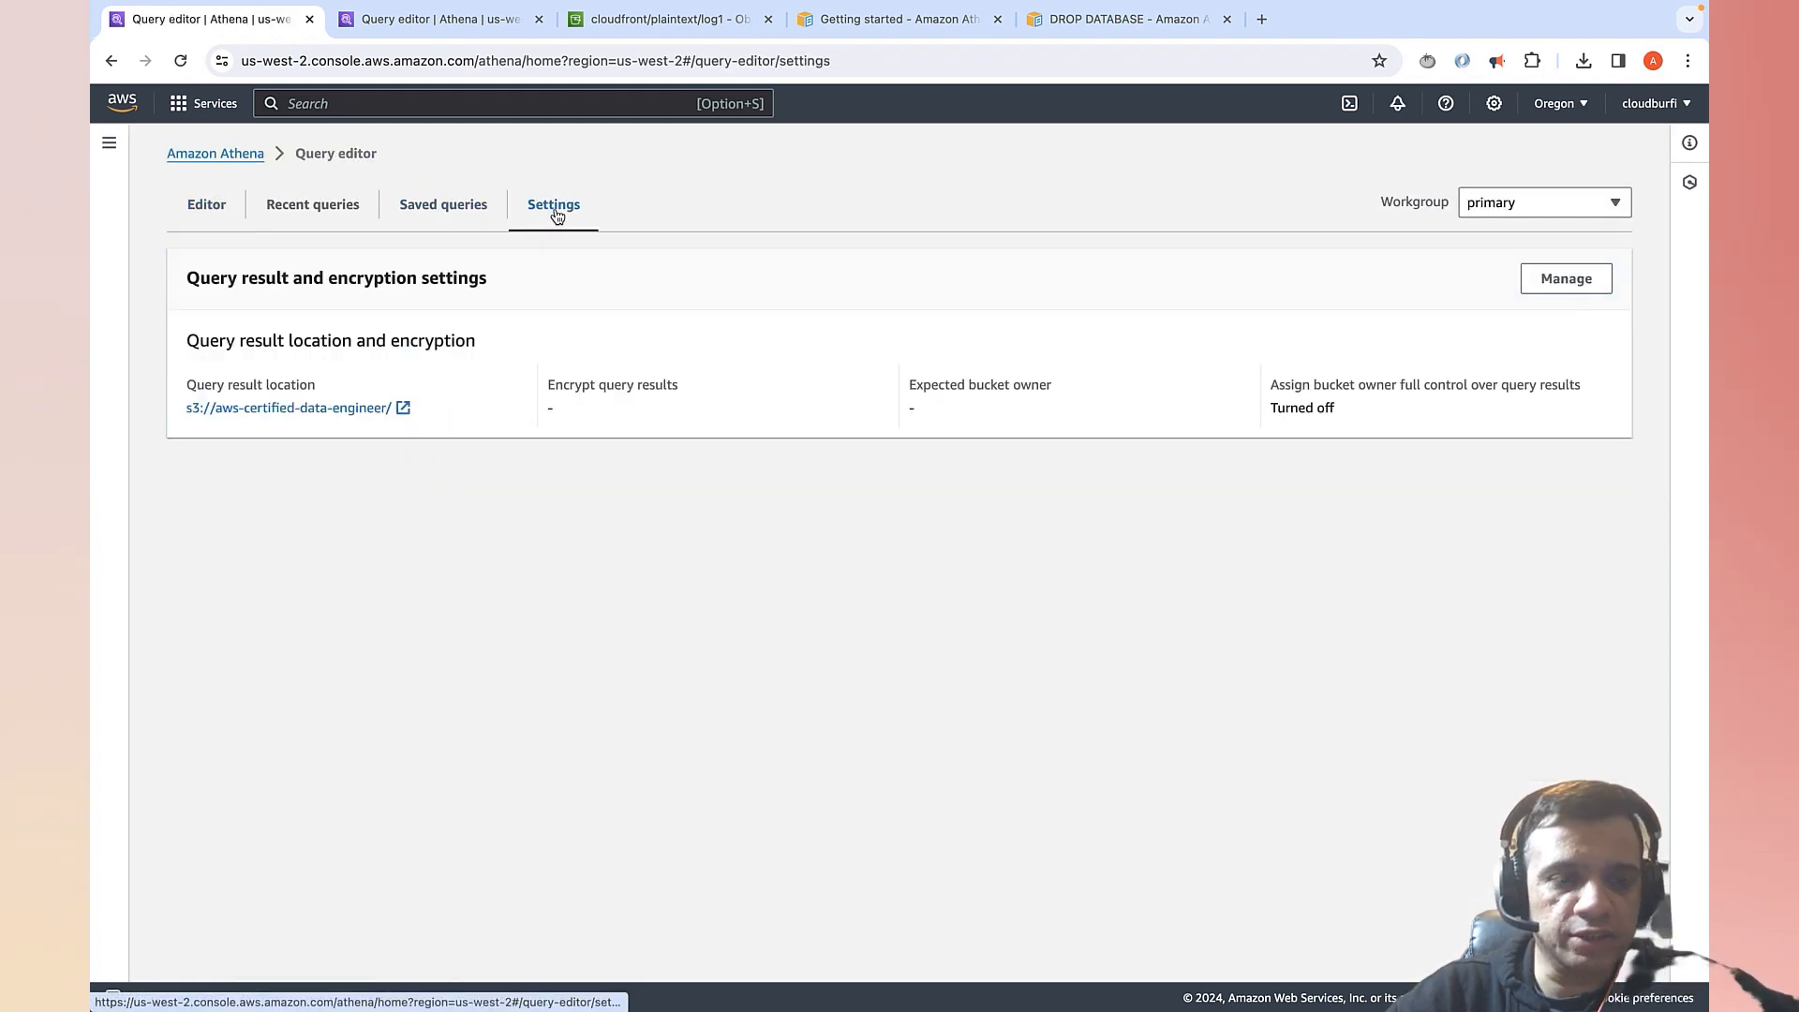
pyautogui.click(1560, 281)
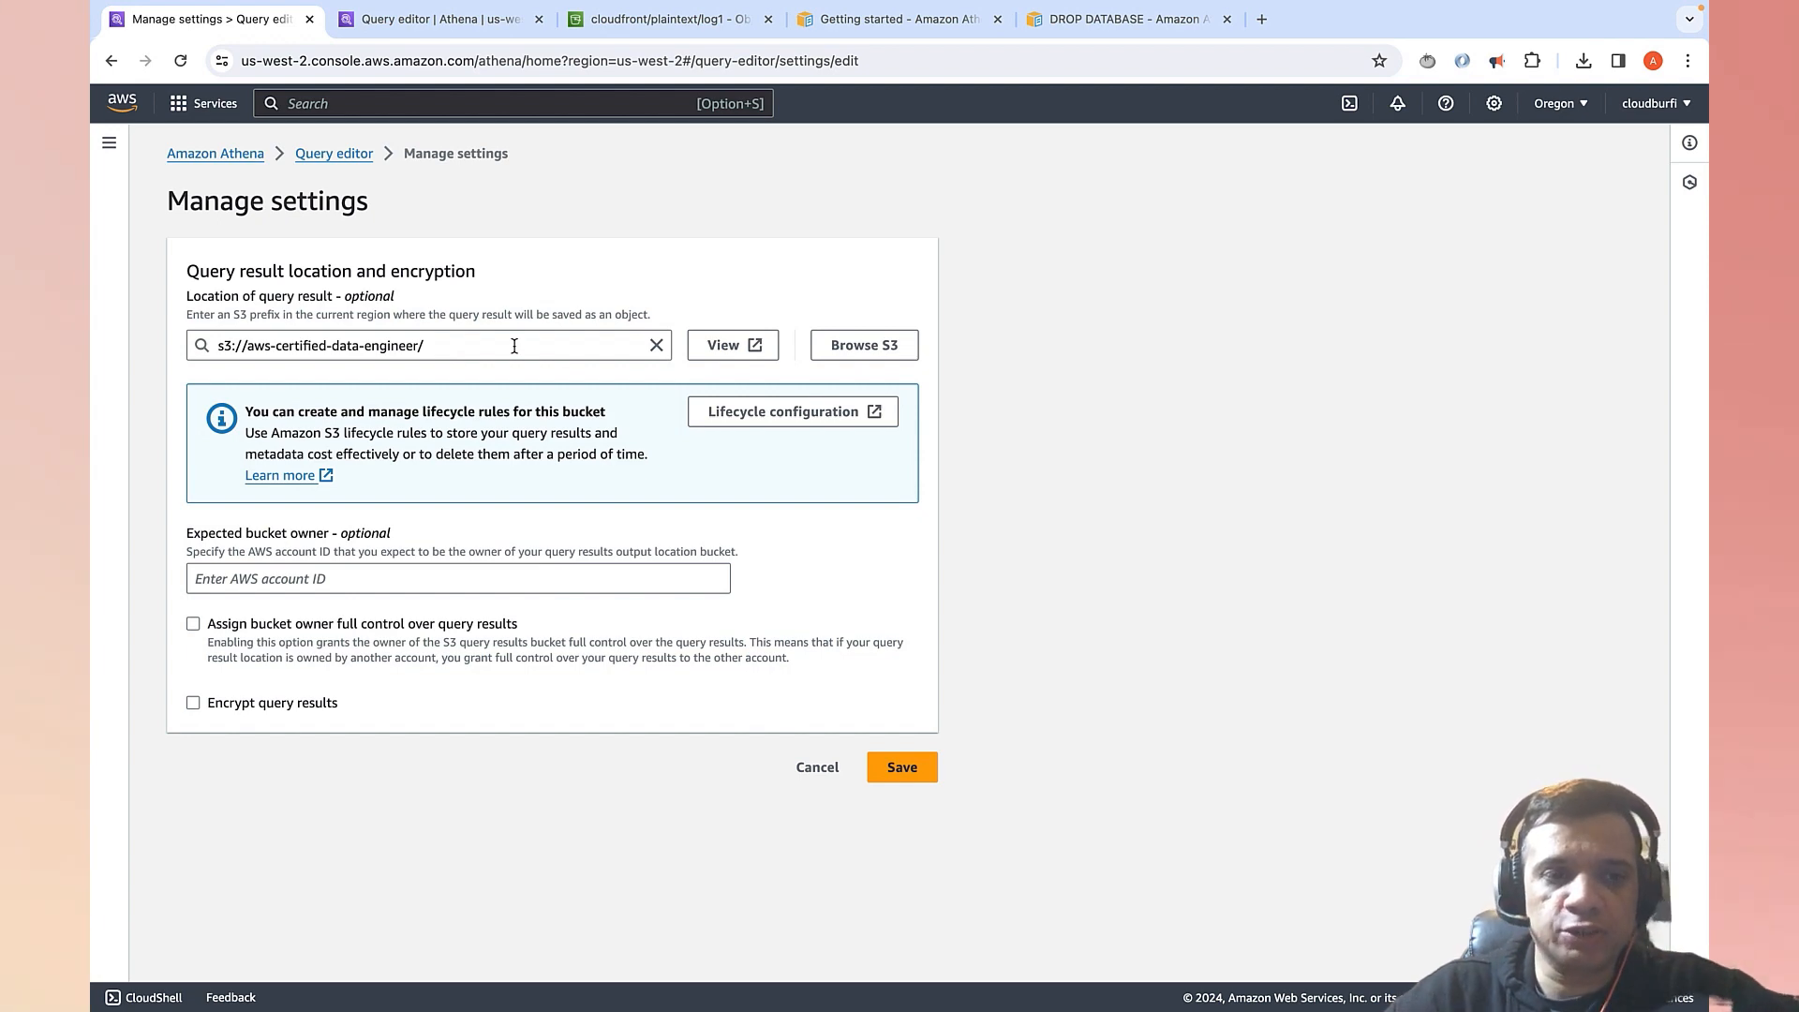
pyautogui.click(833, 346)
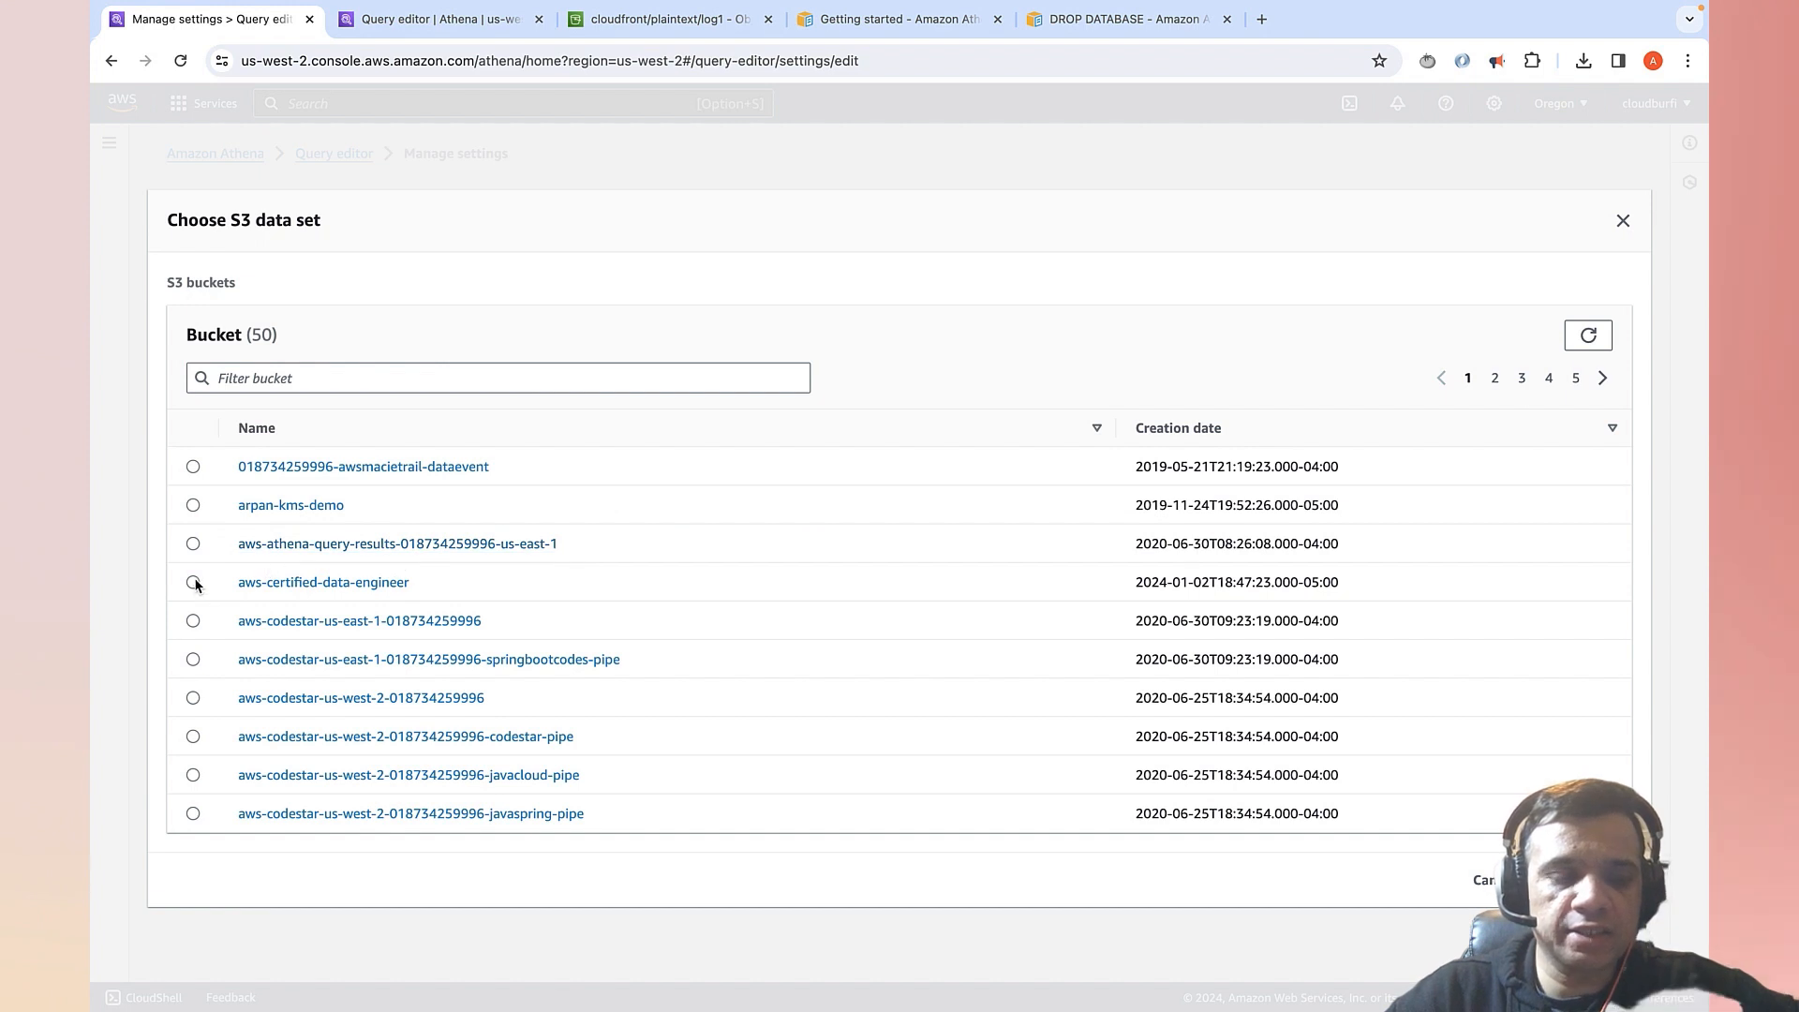
pyautogui.click(193, 582)
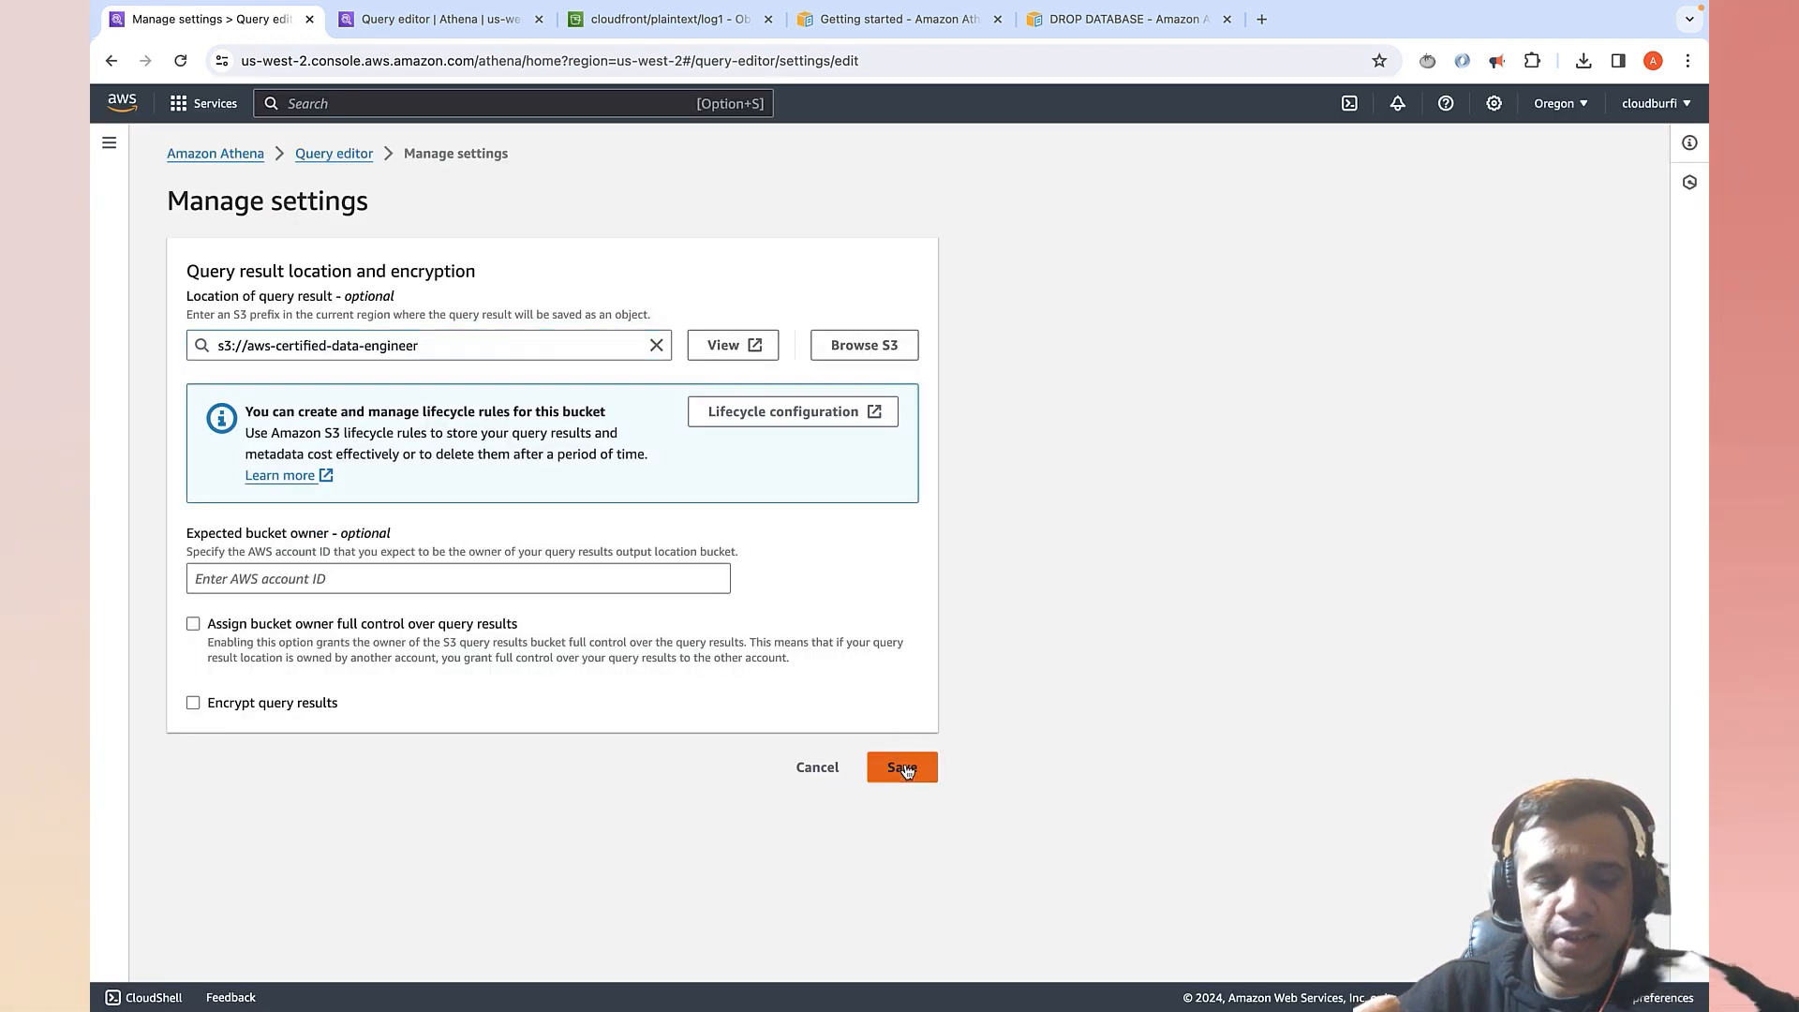
pyautogui.click(903, 769)
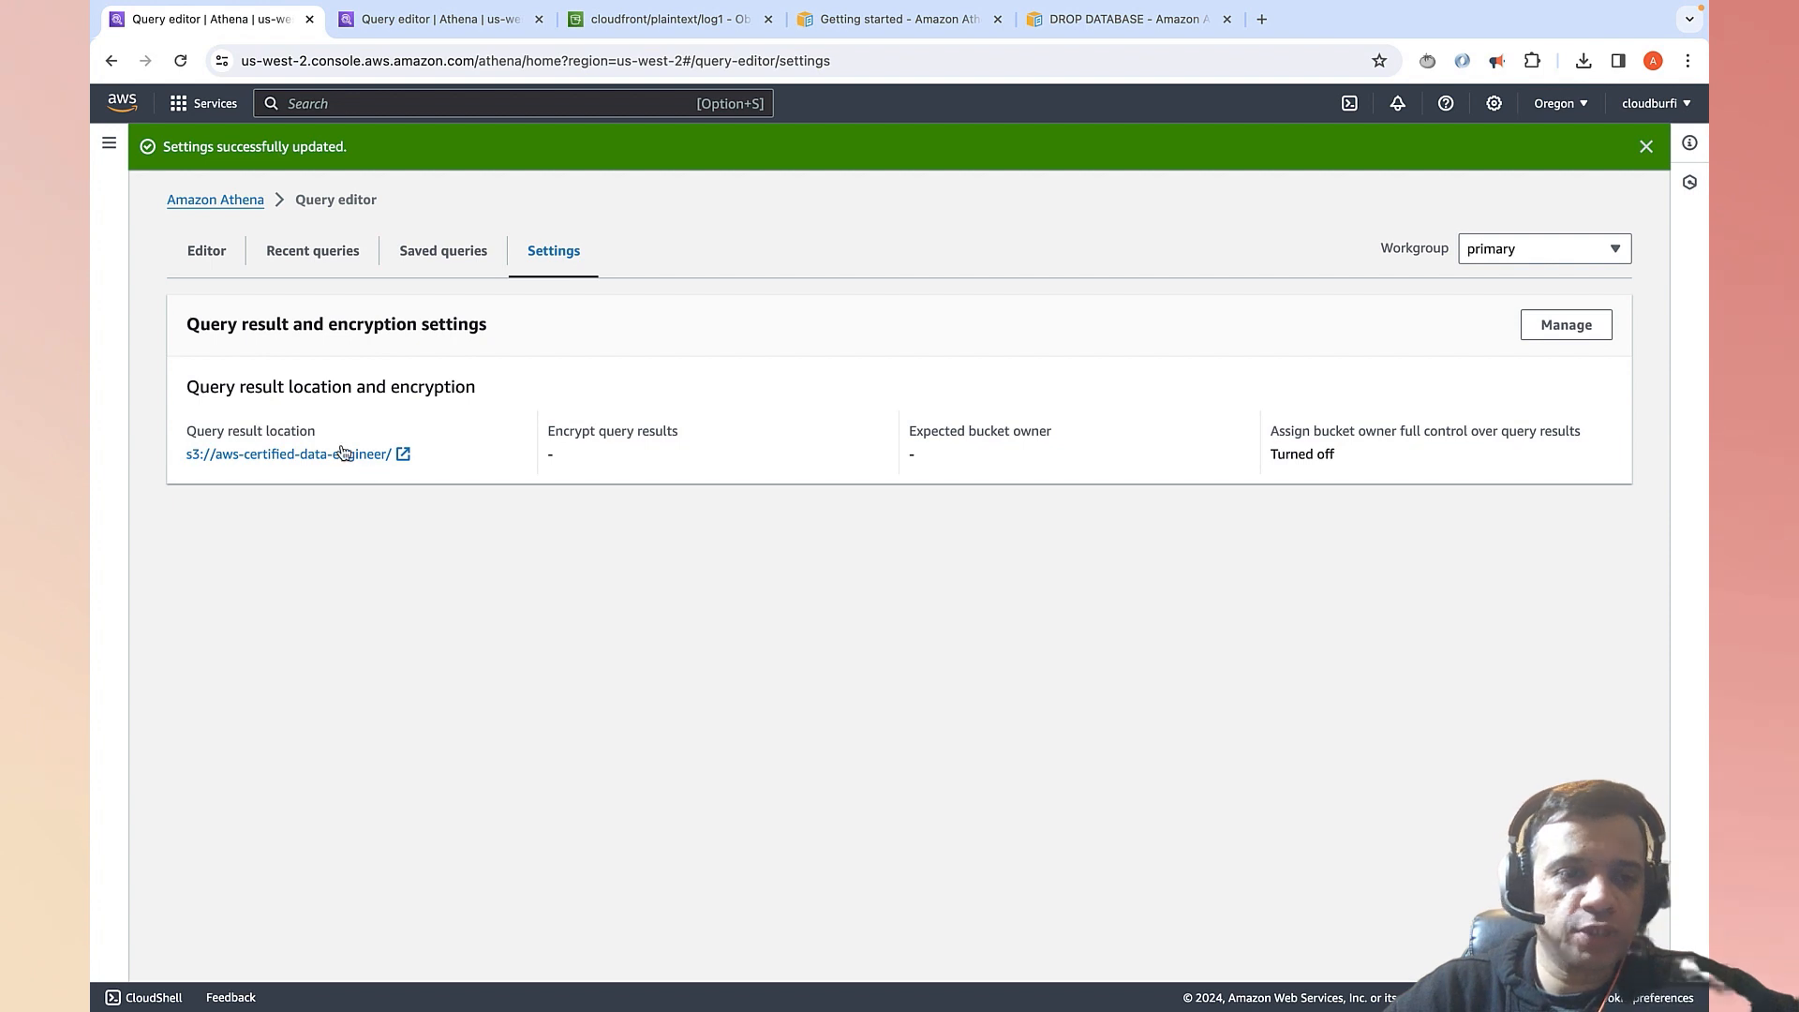
# - Return to the query editor and view the databases available in the AwsDataCatalog data source
pyautogui.click(214, 259)
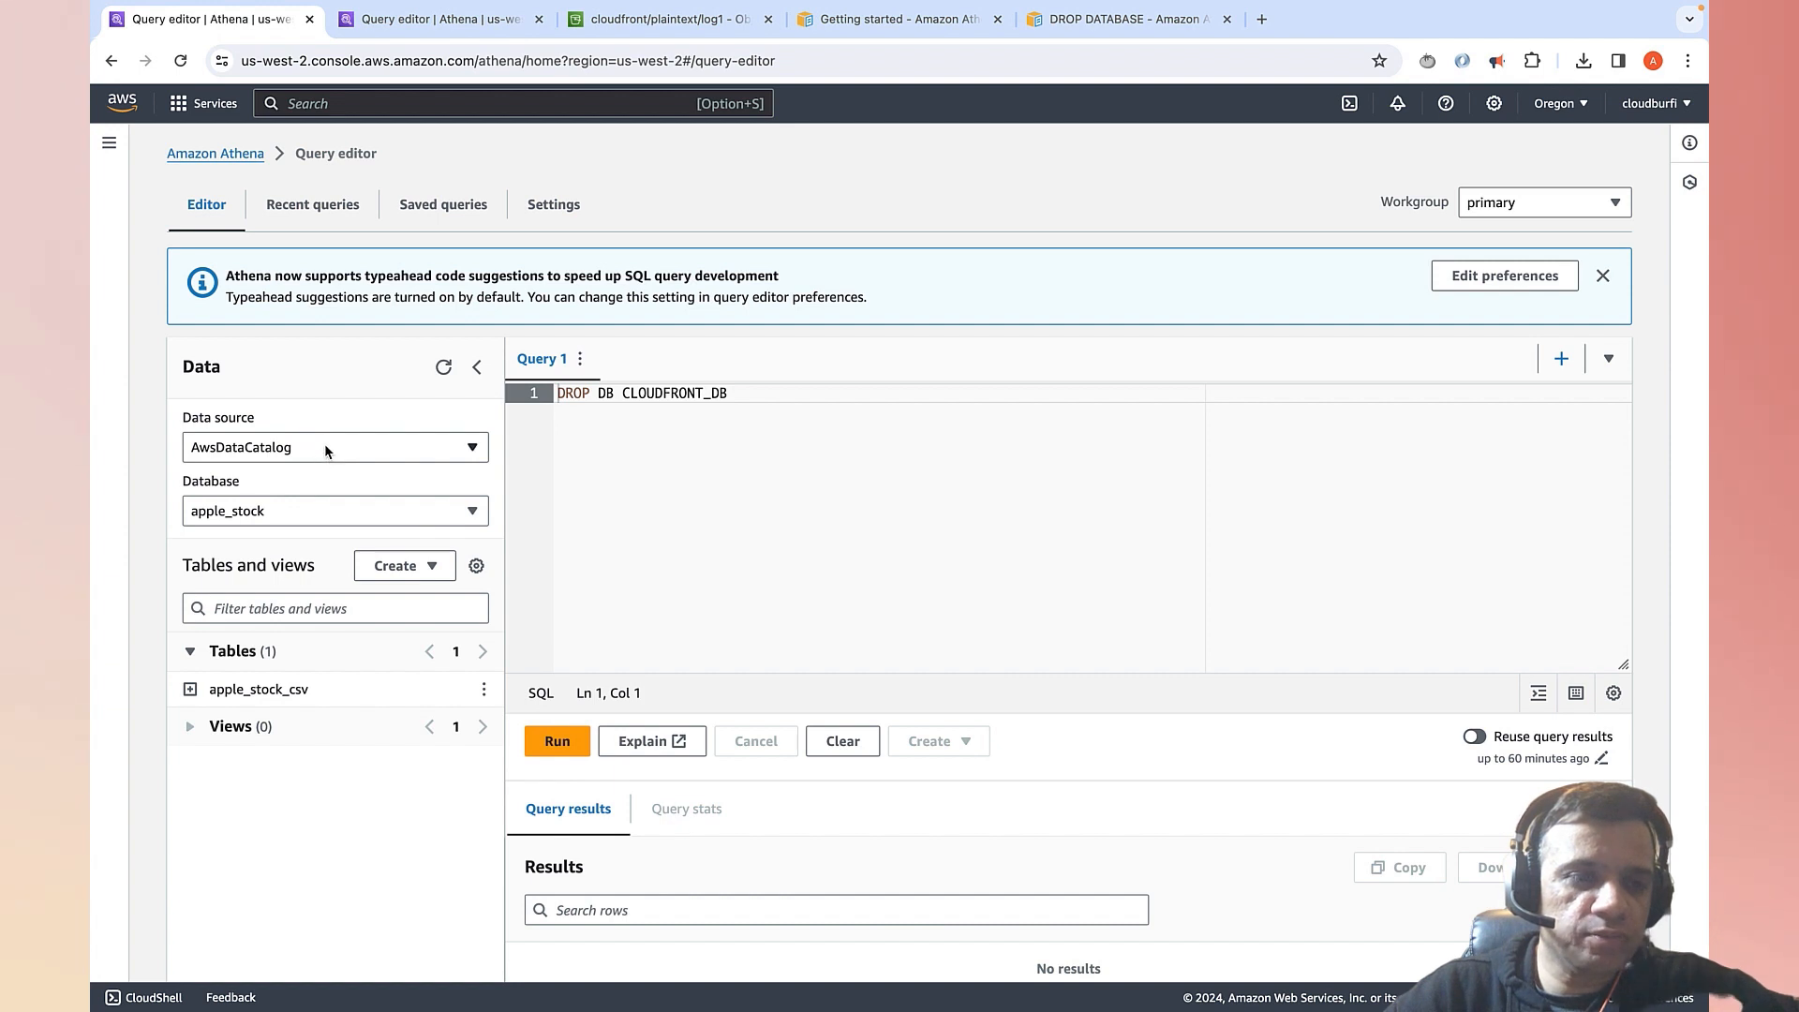
pyautogui.click(332, 513)
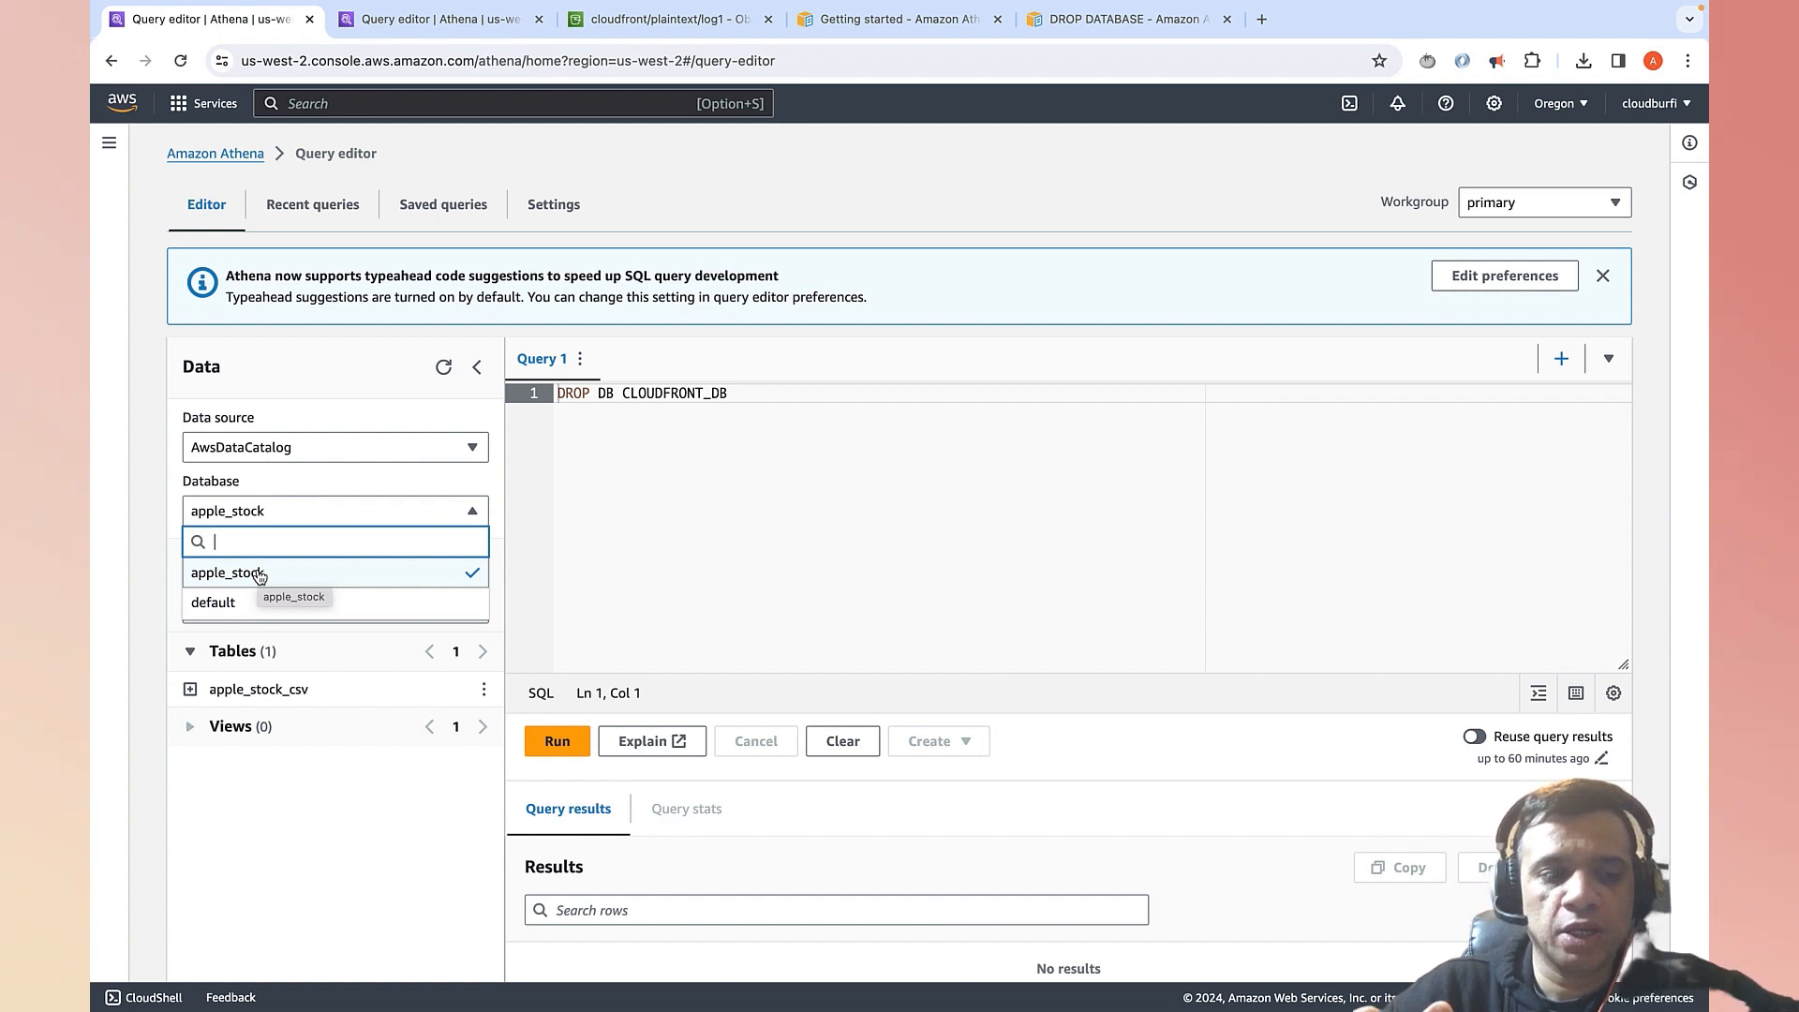
pyautogui.click(614, 510)
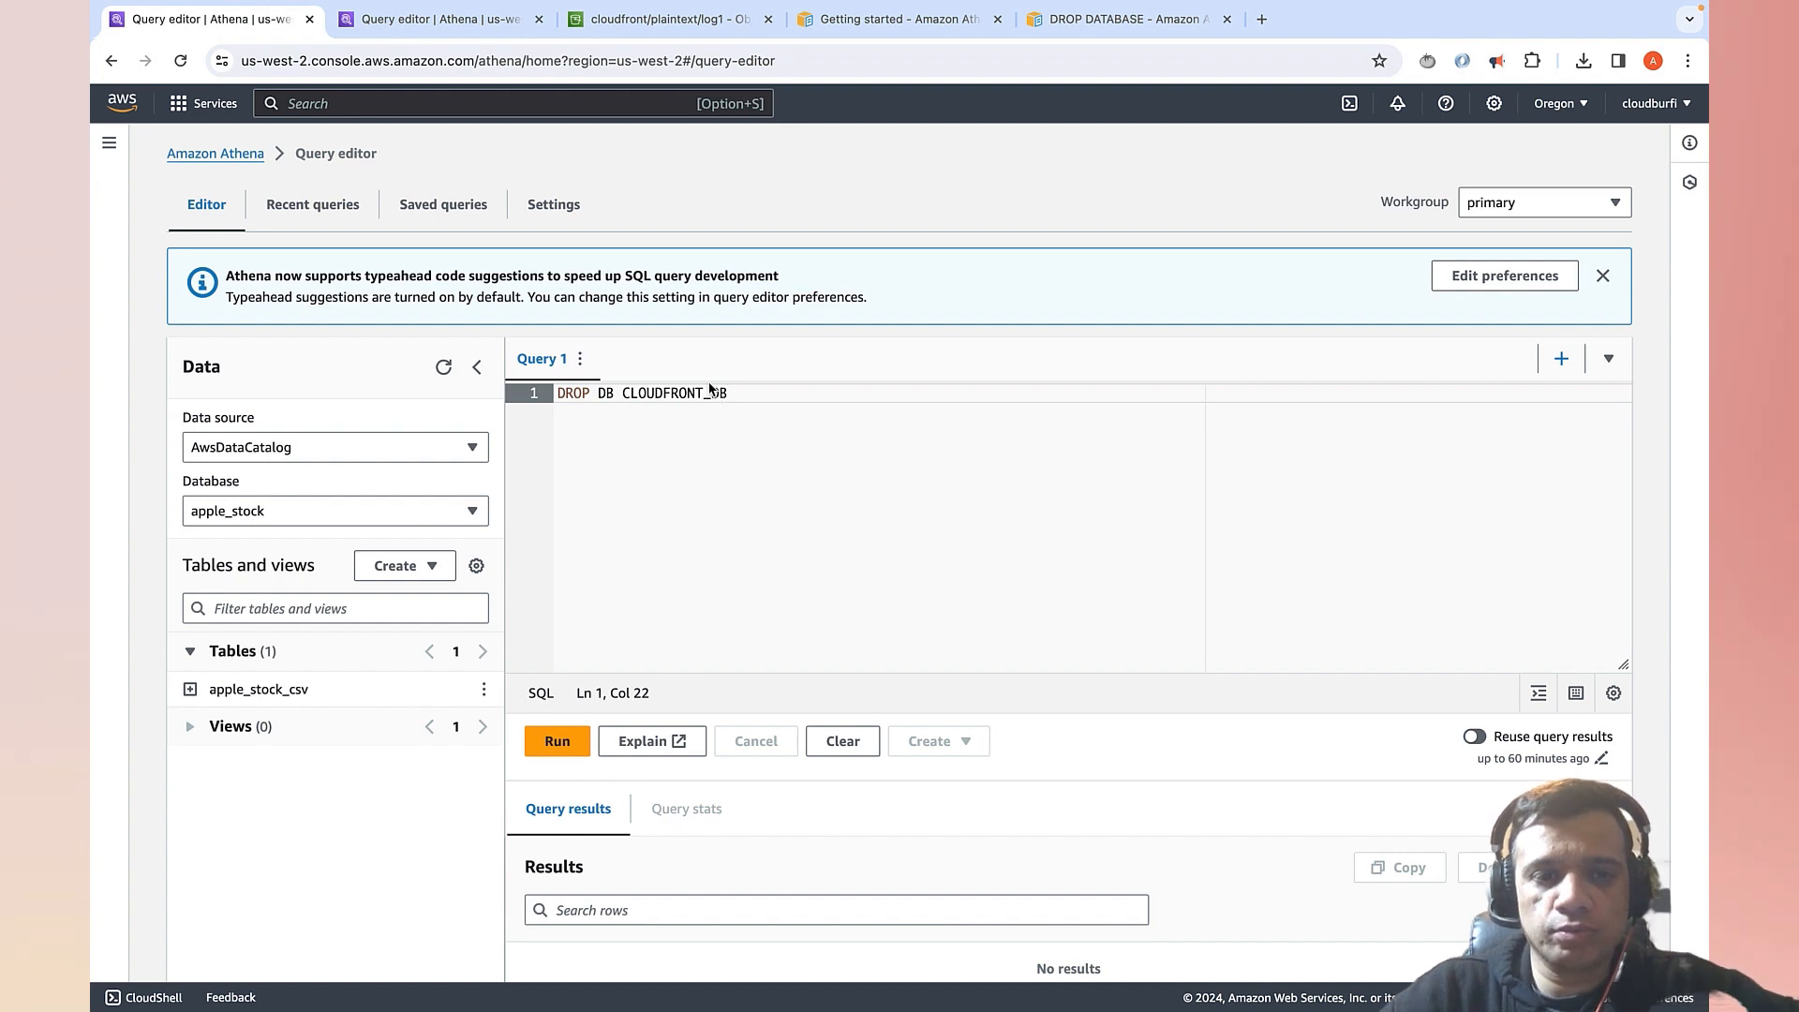
# - Replace the statement in Query 1 with CREATE DATABASE CLOUDFRONT_LOGS and run it
pyautogui.hotkey('shift', 'Left')
pyautogui.hotkey('shift', 'Left')
pyautogui.hotkey('shift', 'Left')
pyautogui.hotkey('shift', 'Left')
pyautogui.hotkey('shift', 'Left')
pyautogui.hotkey('shift', 'Left')
pyautogui.hotkey('shift', 'Left')
pyautogui.hotkey('shift', 'Left')
pyautogui.hotkey('shift', 'Left')
pyautogui.hotkey('shift', 'Left')
pyautogui.hotkey('shift', 'Left')
pyautogui.hotkey('shift', 'Left')
pyautogui.hotkey('shift', 'Left')
pyautogui.hotkey('shift', 'Left')
pyautogui.hotkey('shift', 'Left')
pyautogui.hotkey('shift', 'Left')
pyautogui.hotkey('shift', 'Left')
pyautogui.hotkey('shift', 'Left')
pyautogui.hotkey('shift', 'Left')
pyautogui.hotkey('shift', 'Left')
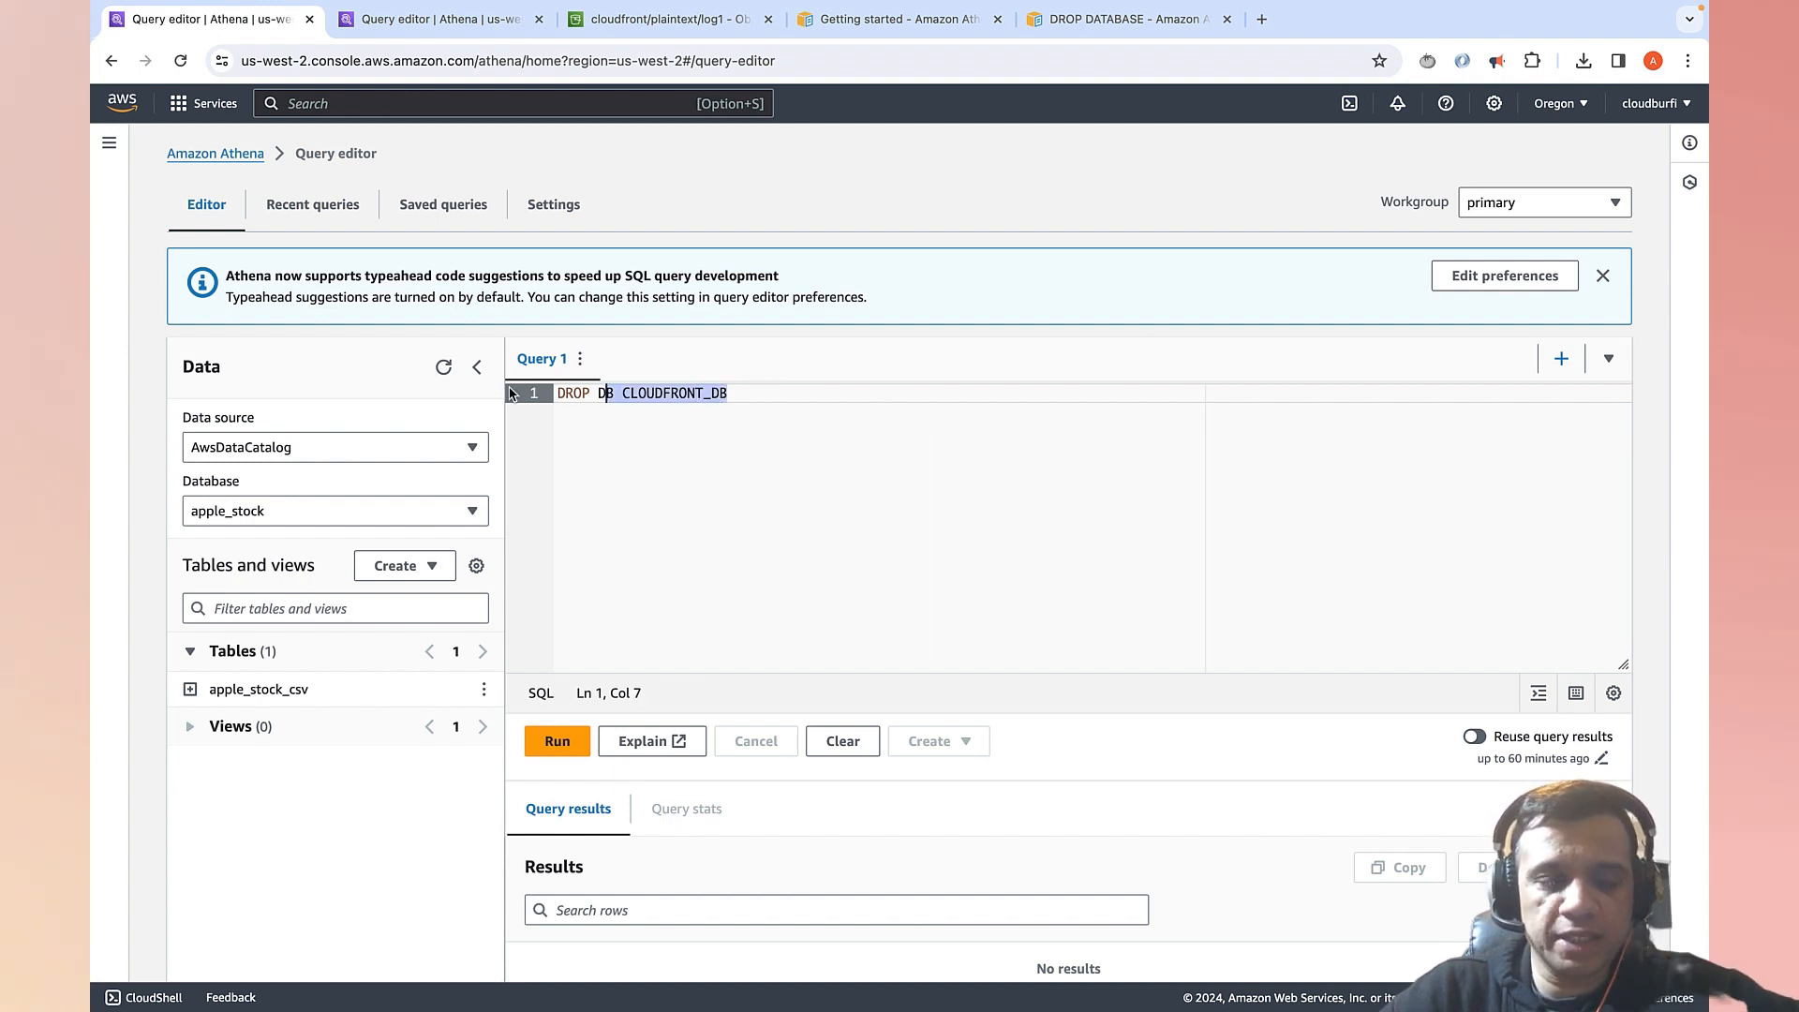
pyautogui.press('BackSpace')
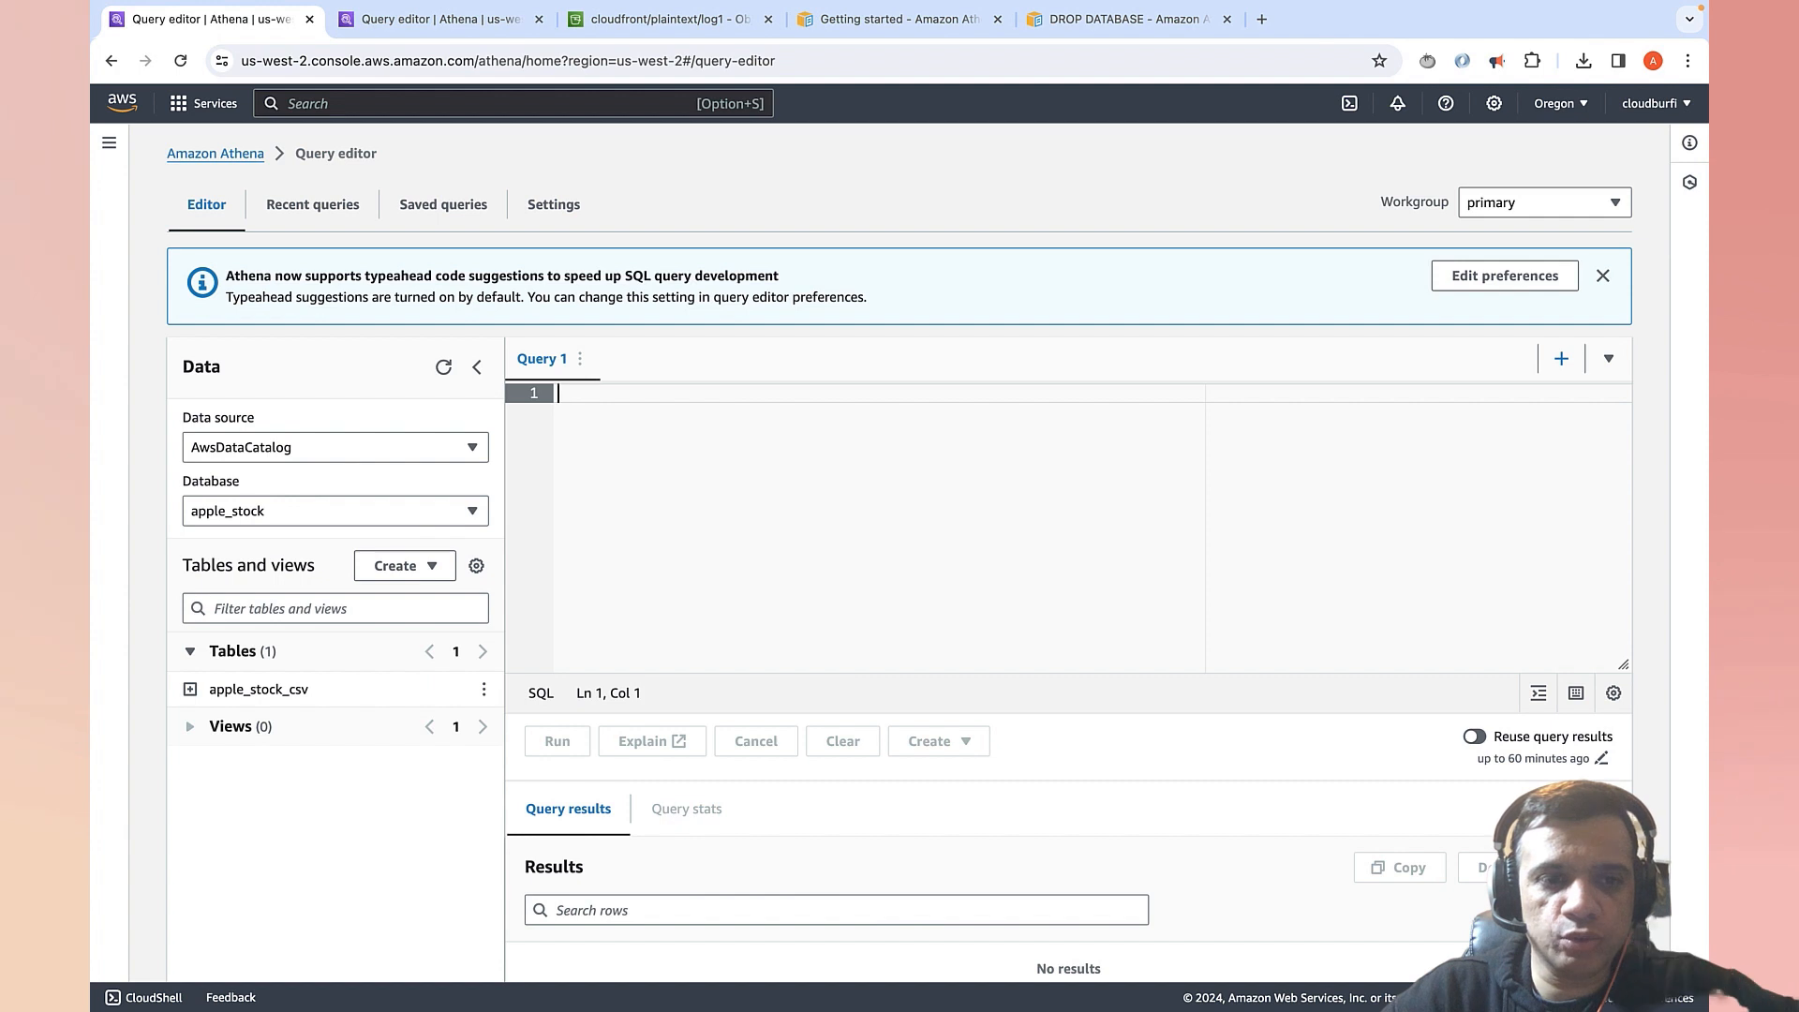
pyautogui.write('CREATE DATABA')
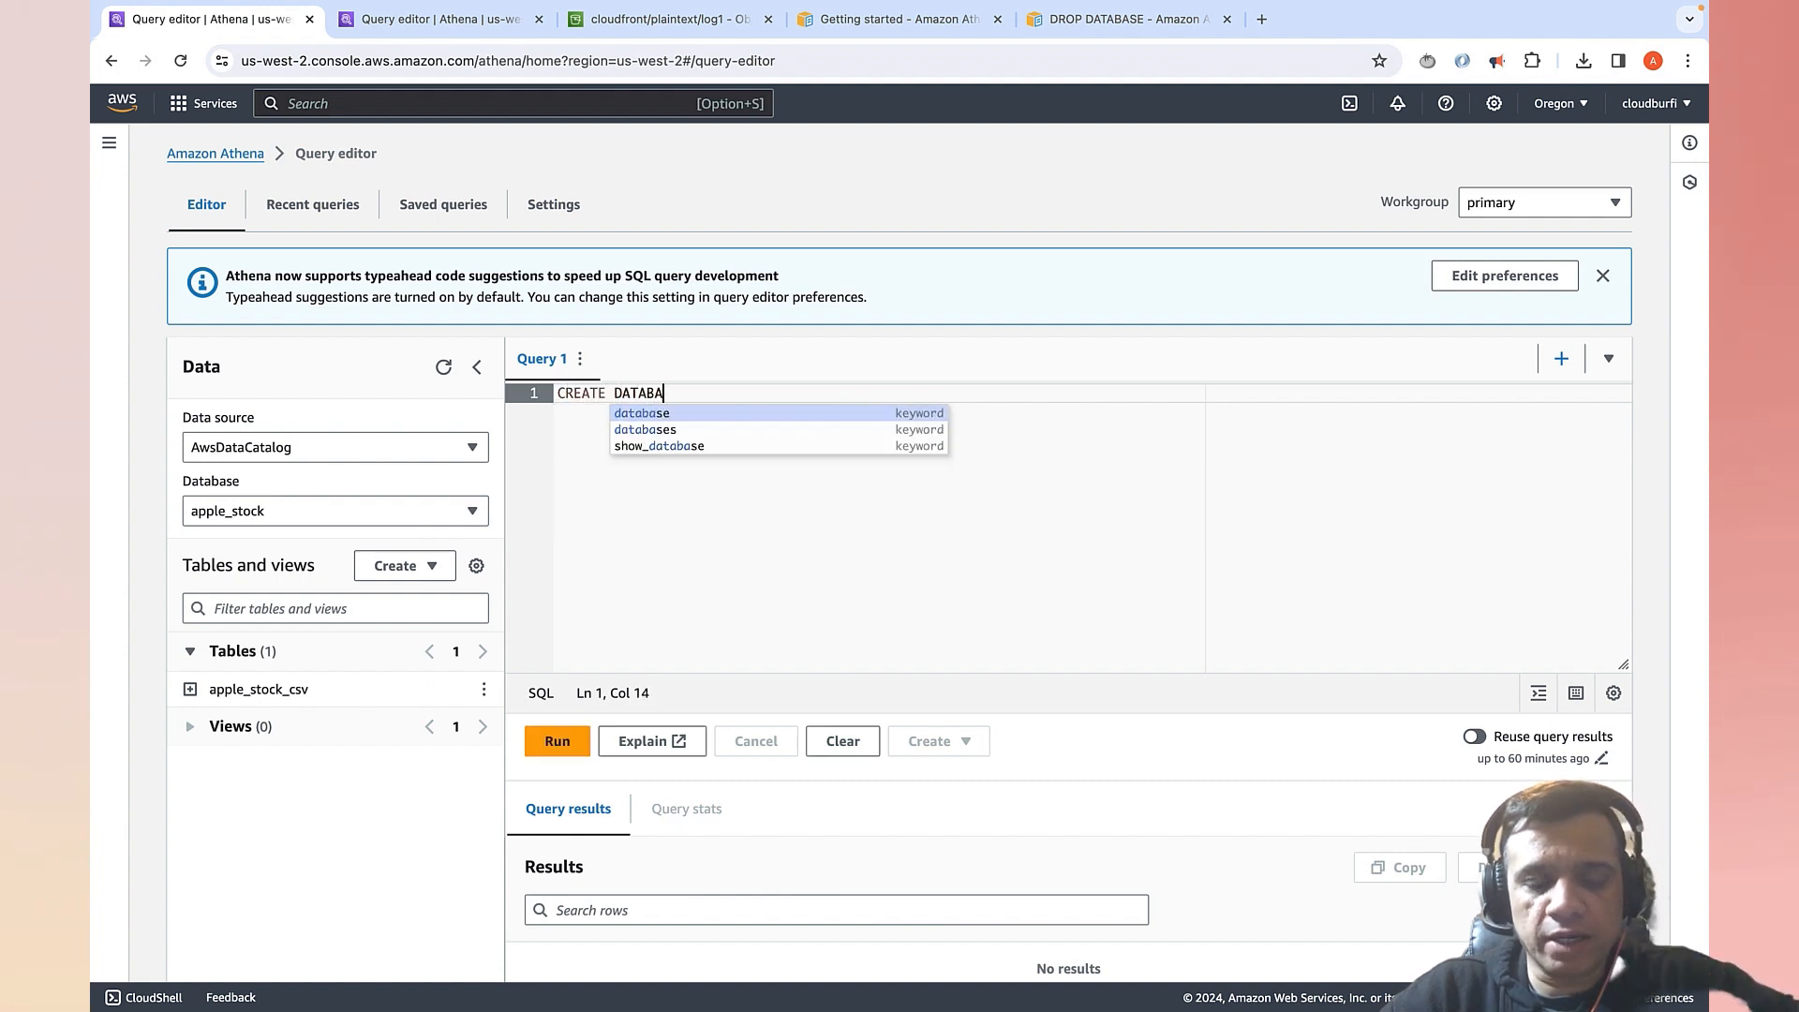
pyautogui.write('SE CLOUD')
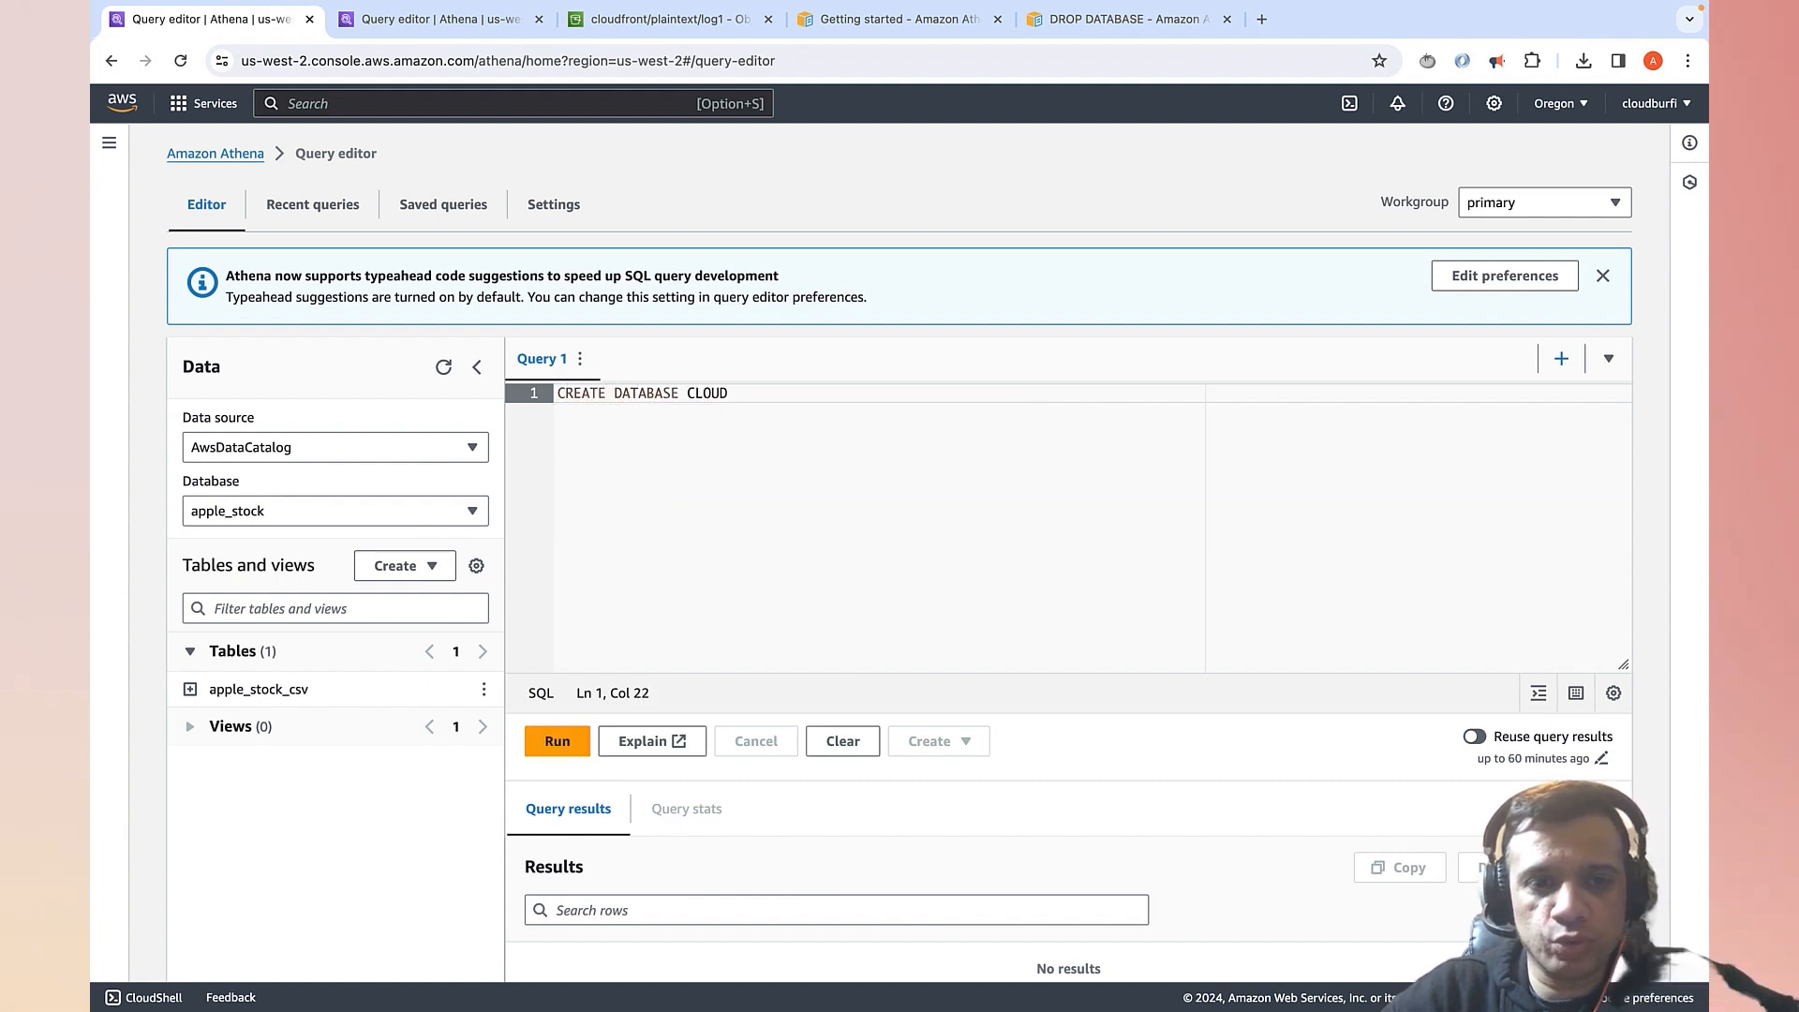
pyautogui.write('FRONT_LOGS')
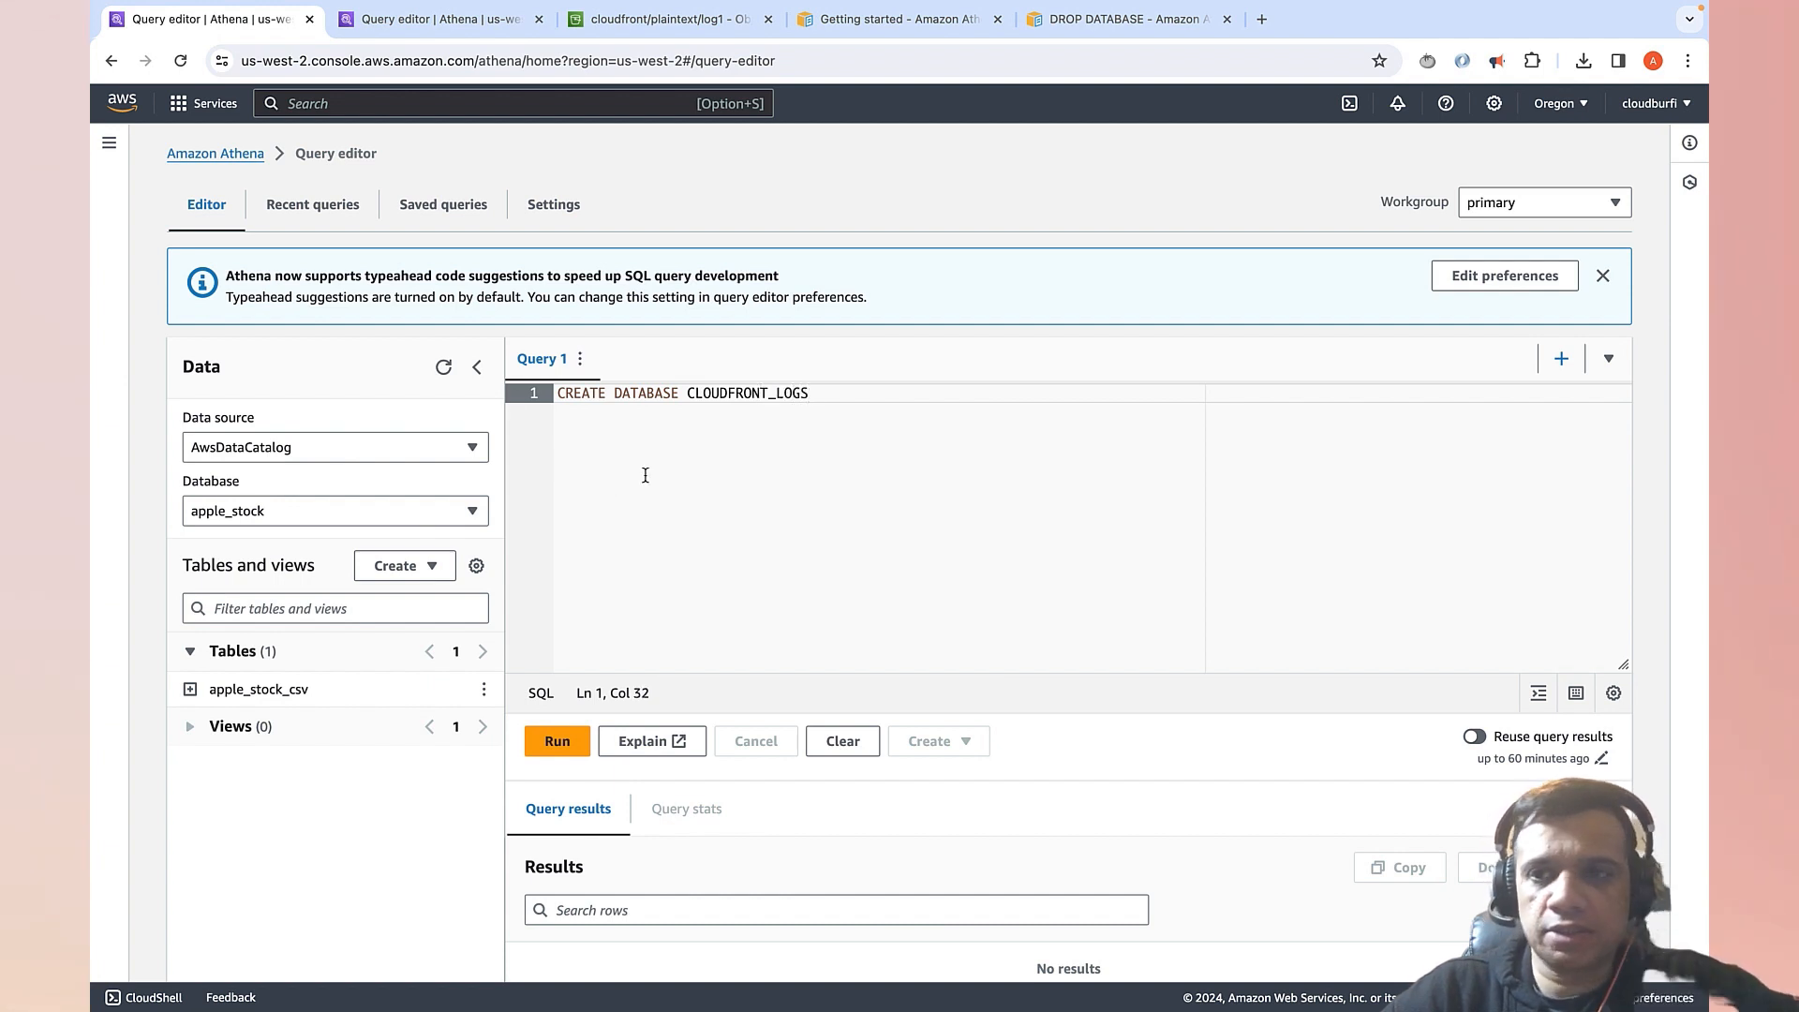
pyautogui.click(559, 742)
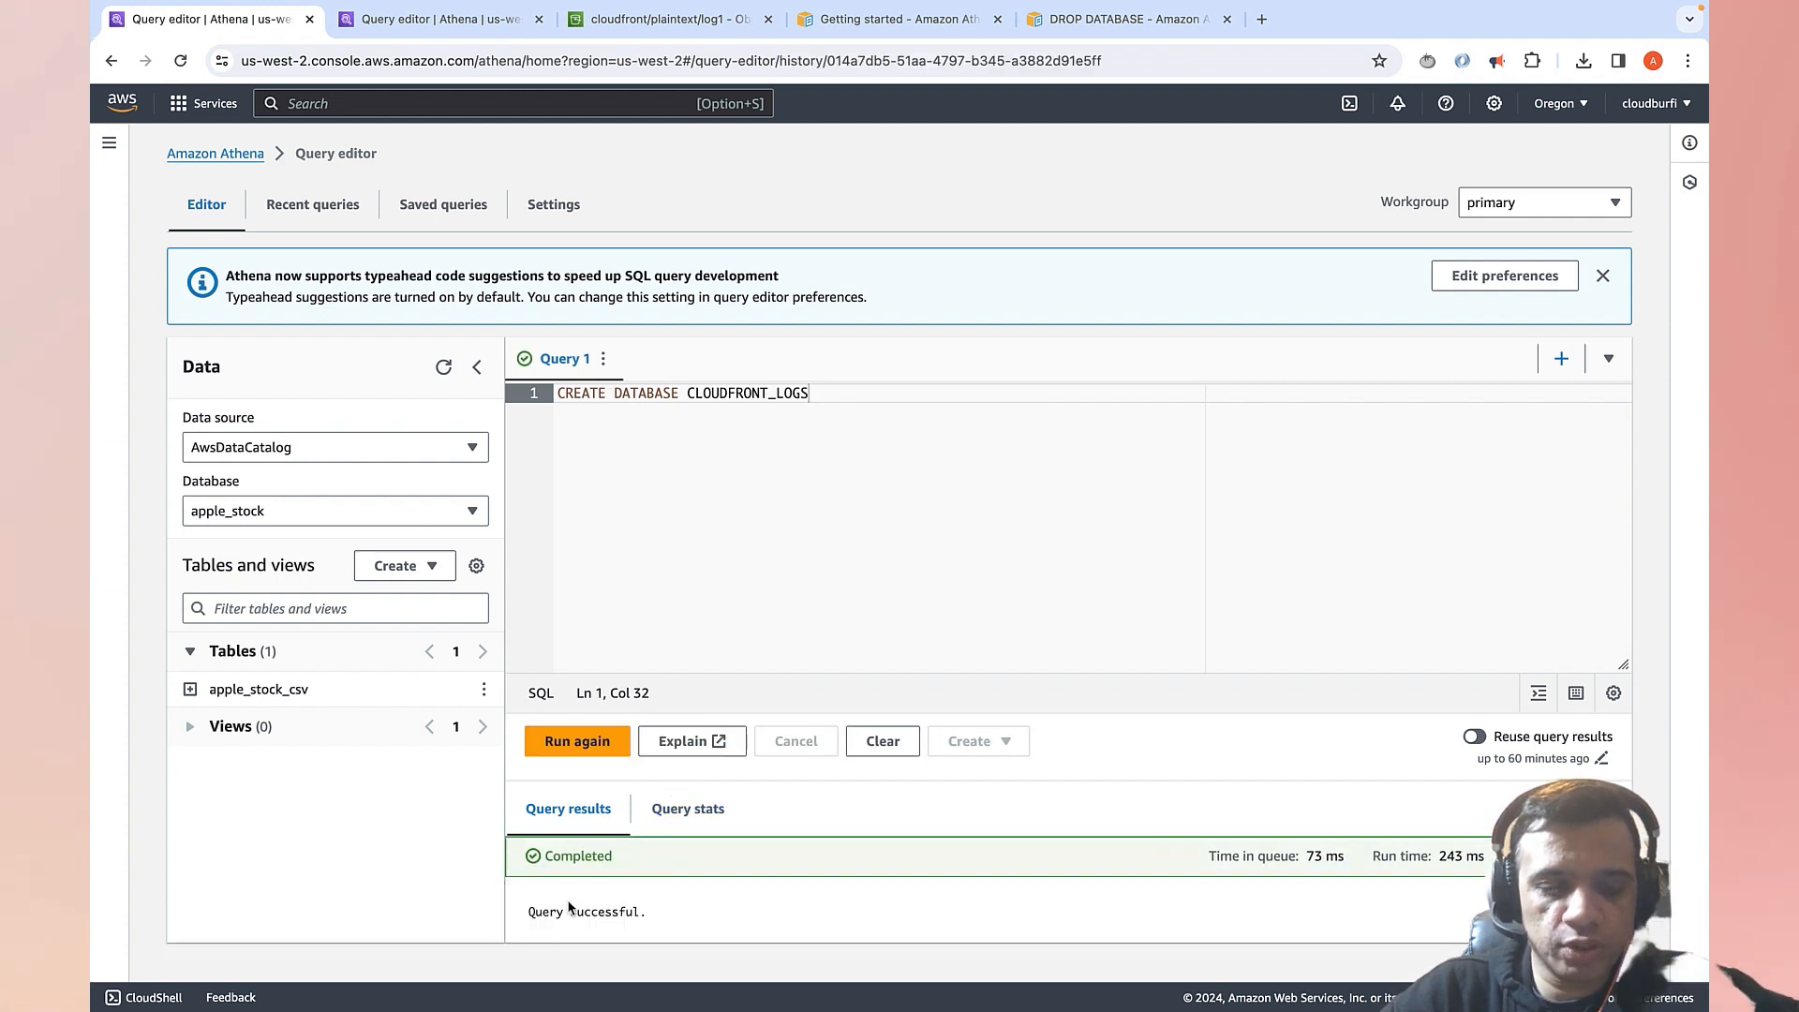
# - Select the cloudfront_logs database and paste the sample CREATE EXTERNAL TABLE IF NOT EXISTS cloudfront_logs statement, with its RegexSerDe row format, into a new query
pyautogui.click(471, 511)
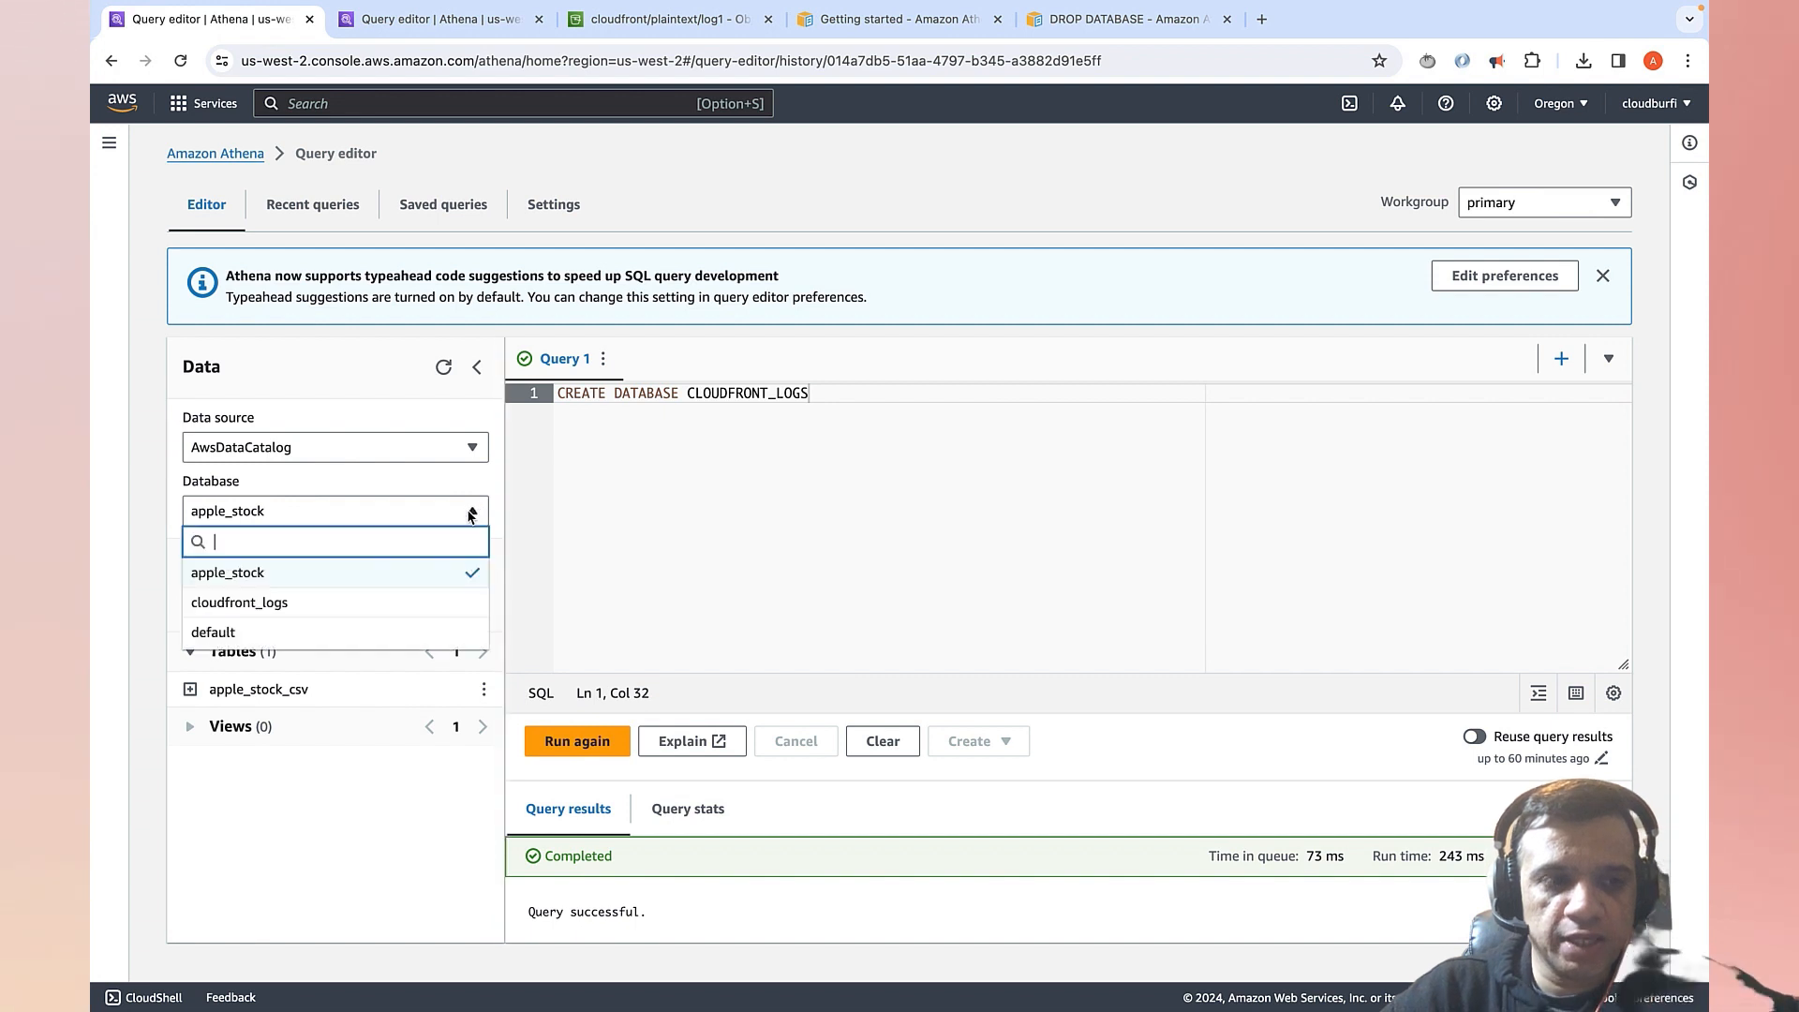
pyautogui.click(347, 603)
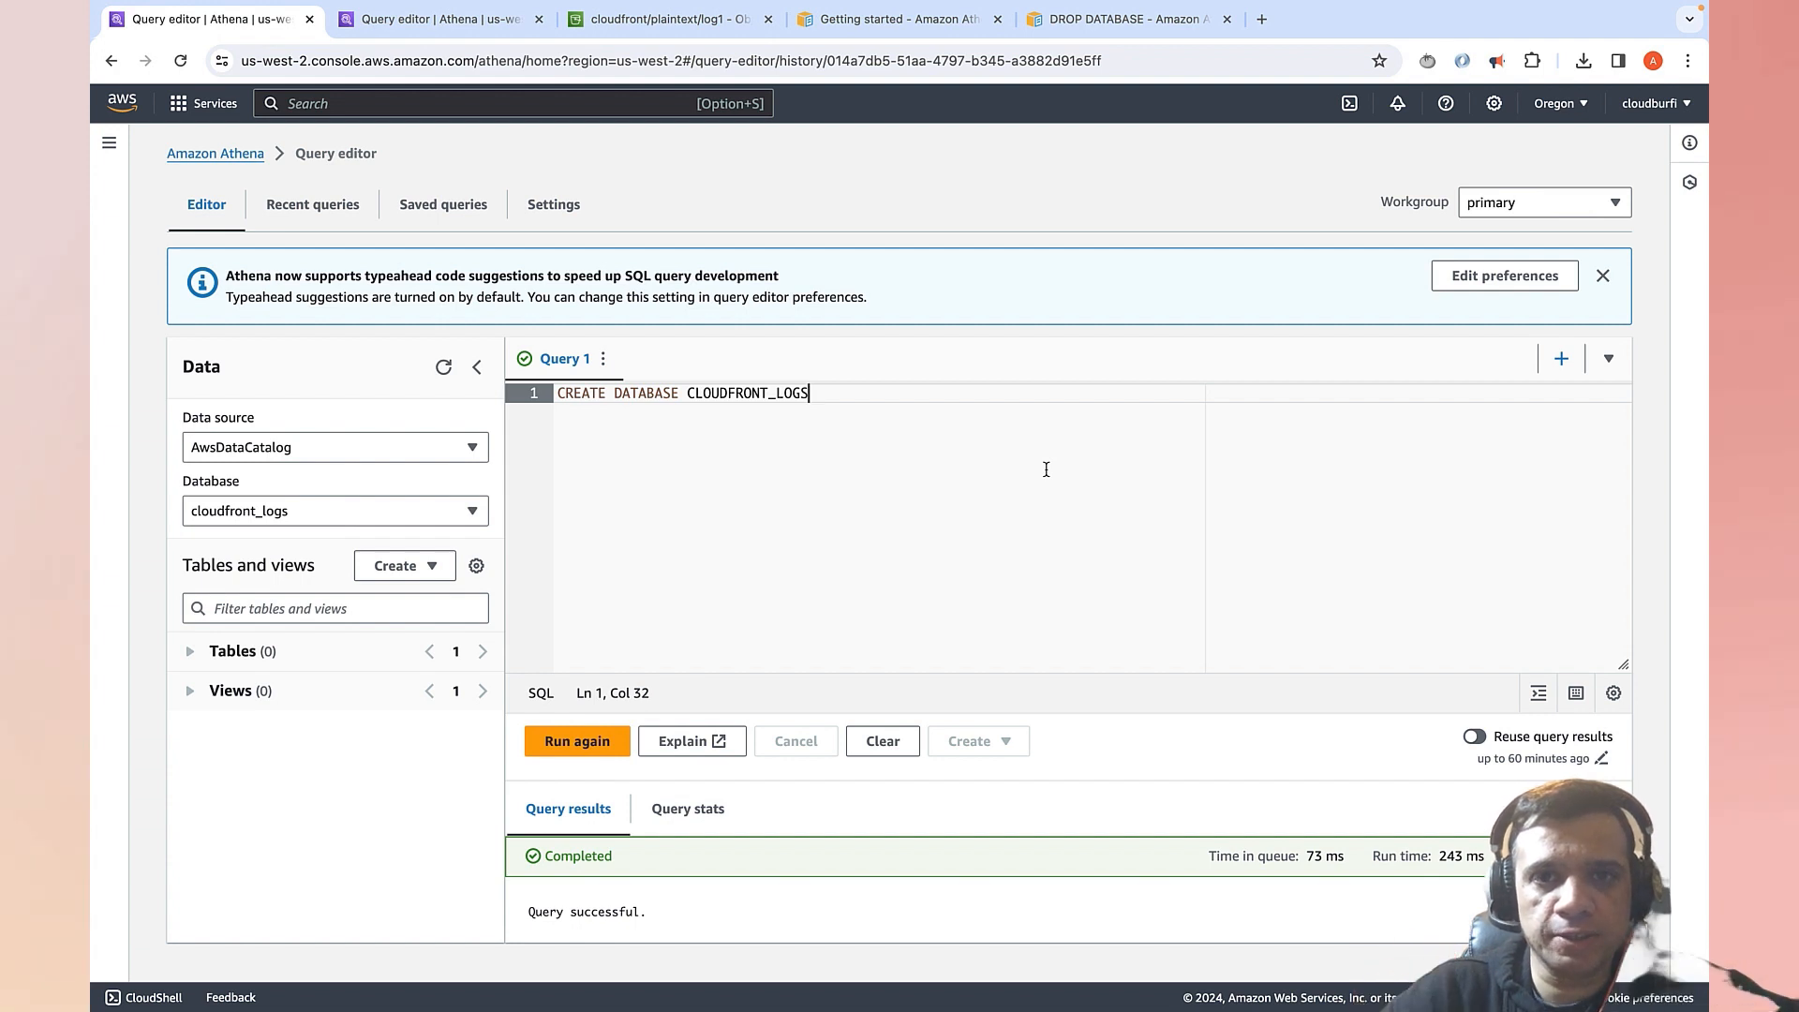
pyautogui.click(1561, 359)
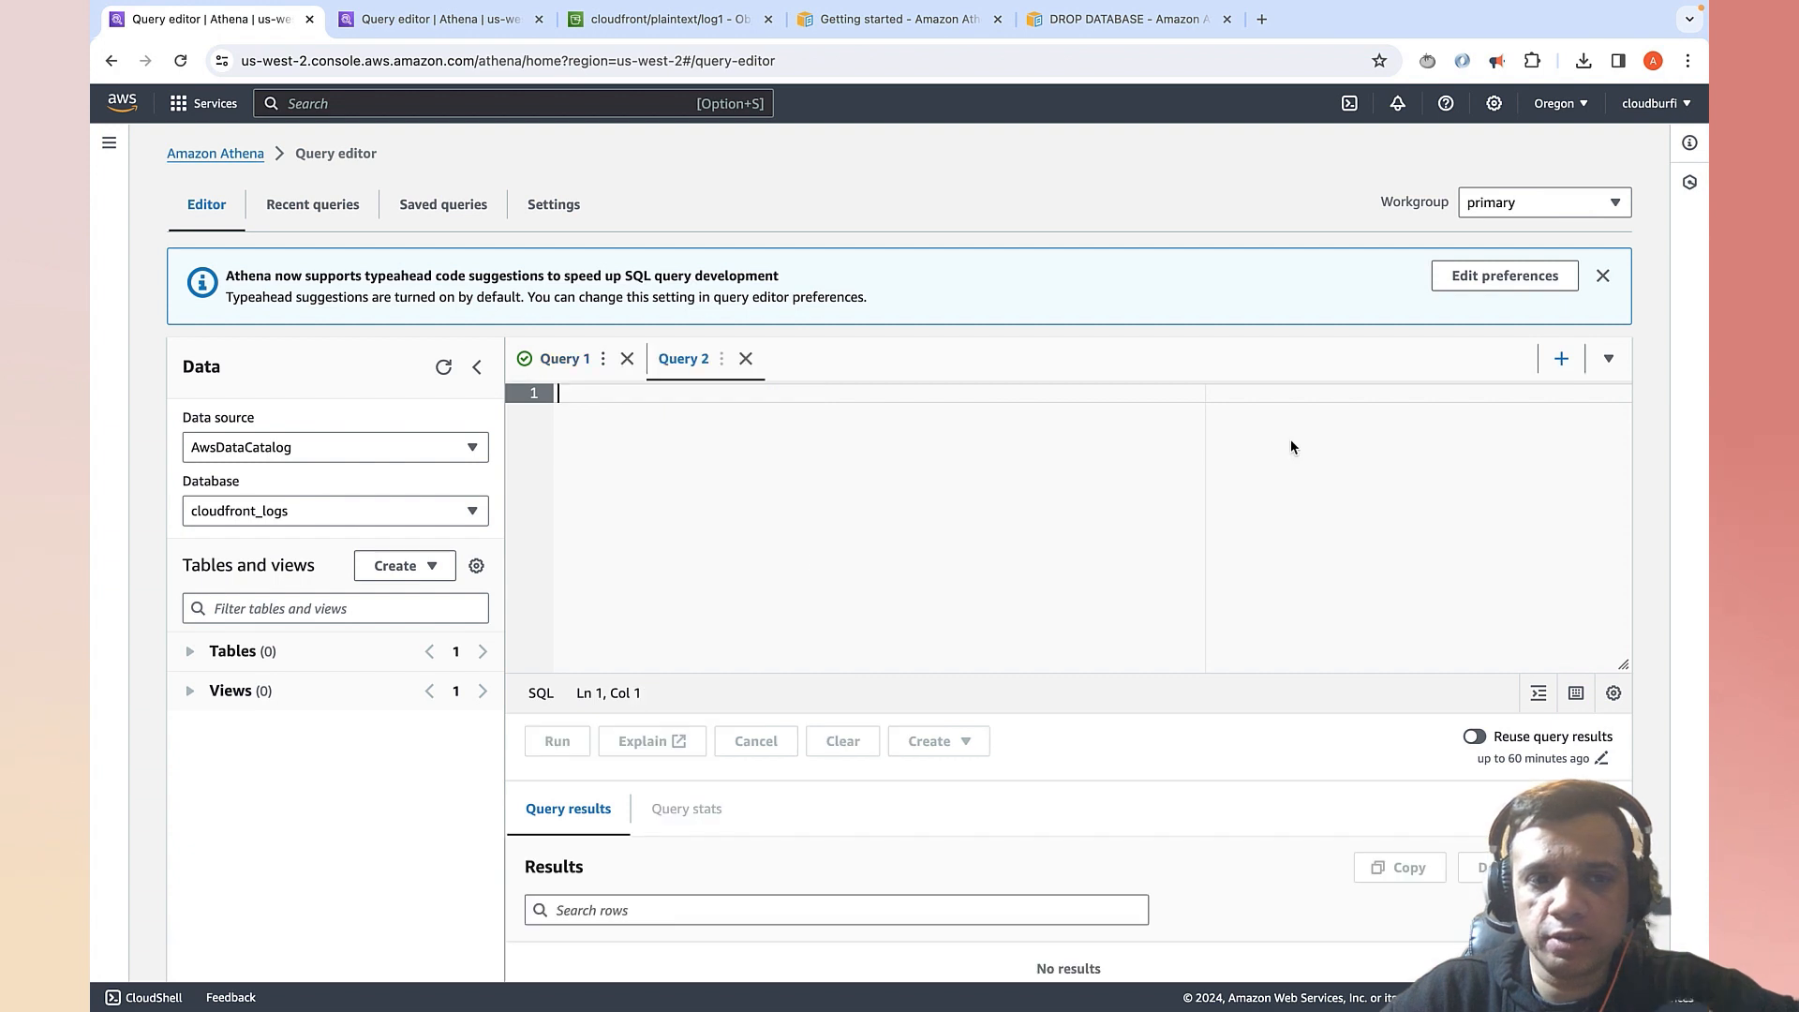
pyautogui.press('super+v')
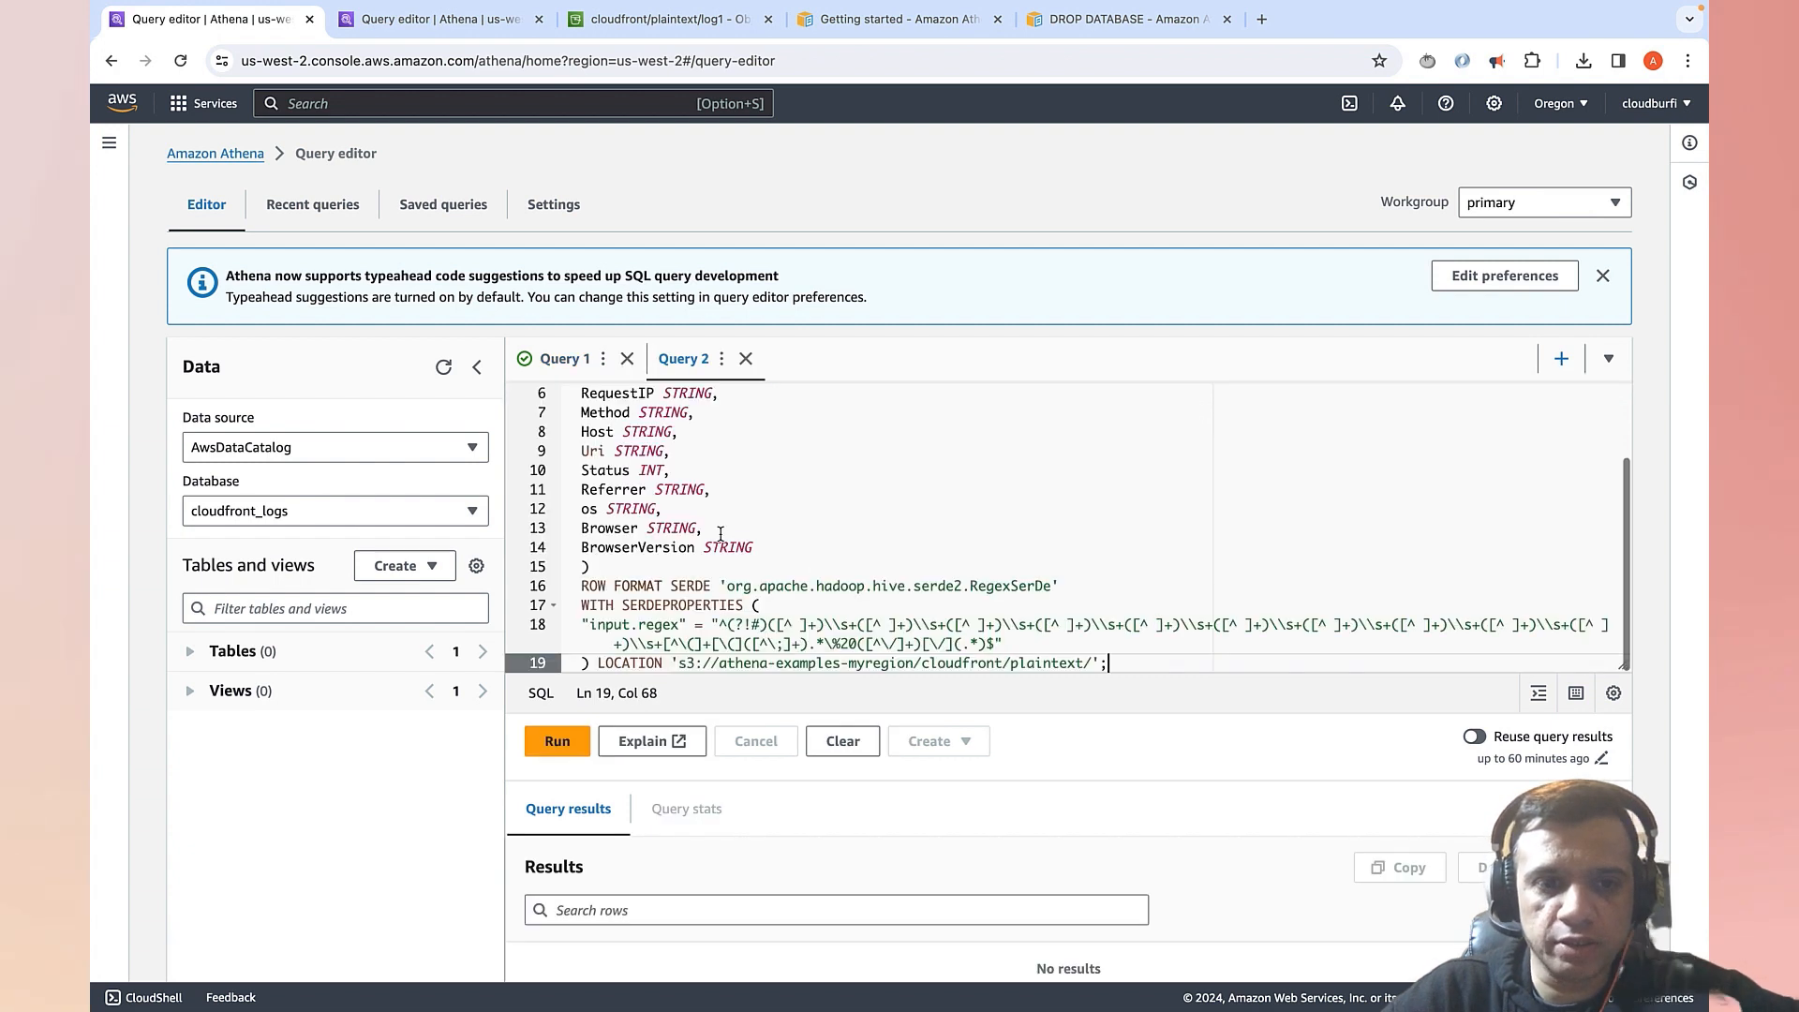
pyautogui.scroll(2, 879, 519)
pyautogui.scroll(2, 878, 519)
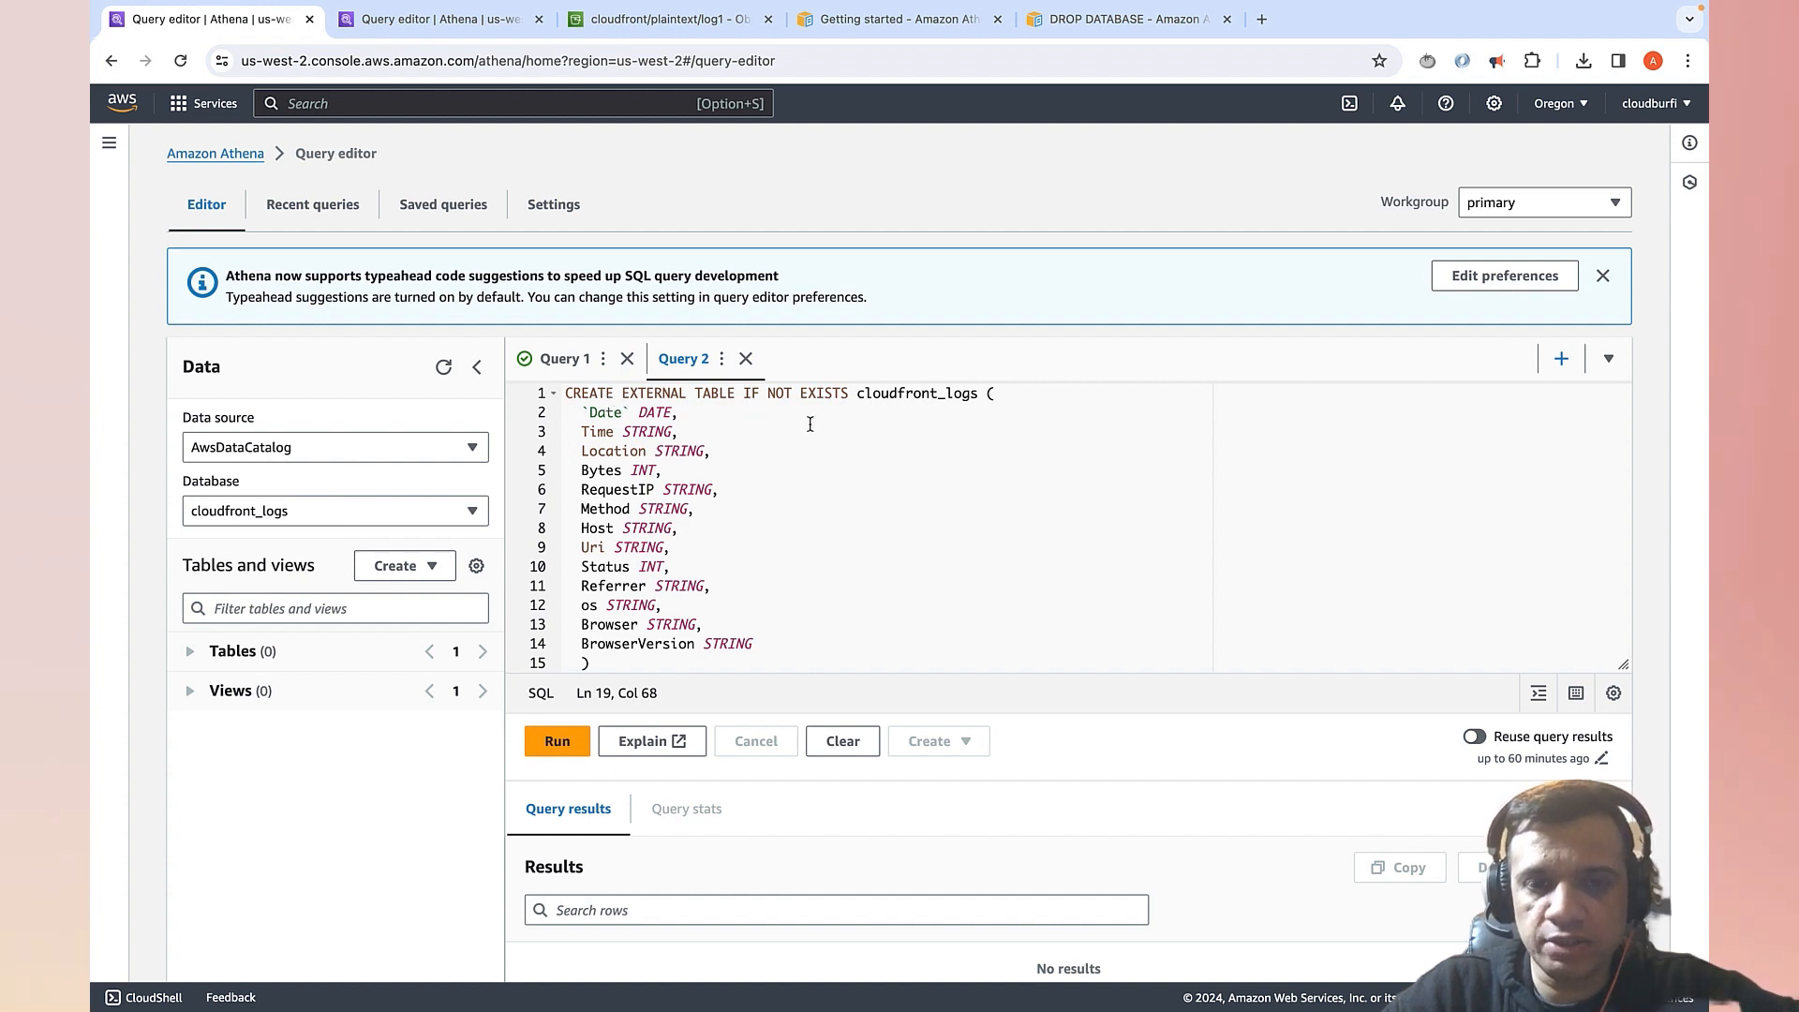
# - Examine the table name and the column definitions from Date through BrowserVersion in the CREATE EXTERNAL TABLE statement
pyautogui.click(951, 394)
pyautogui.moveTo(978, 394); pyautogui.dragTo(857, 394)
pyautogui.click(830, 457)
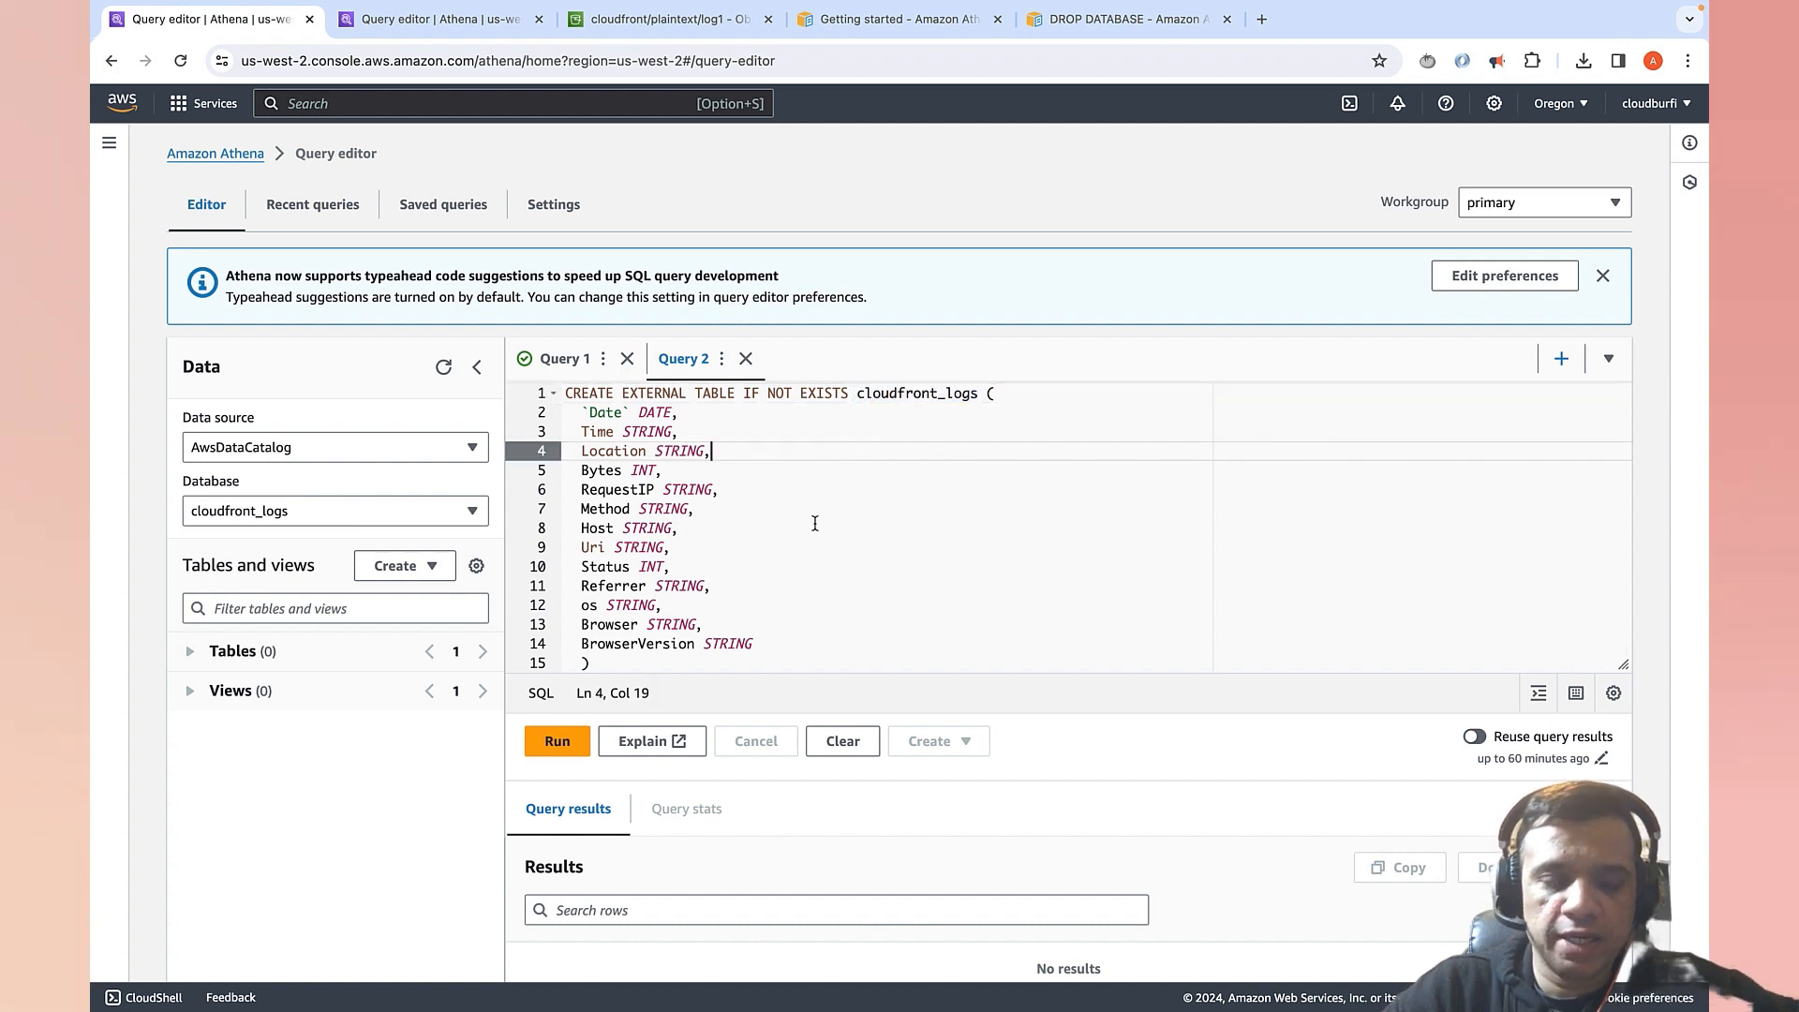
pyautogui.scroll(-1, 815, 523)
pyautogui.scroll(1, 815, 522)
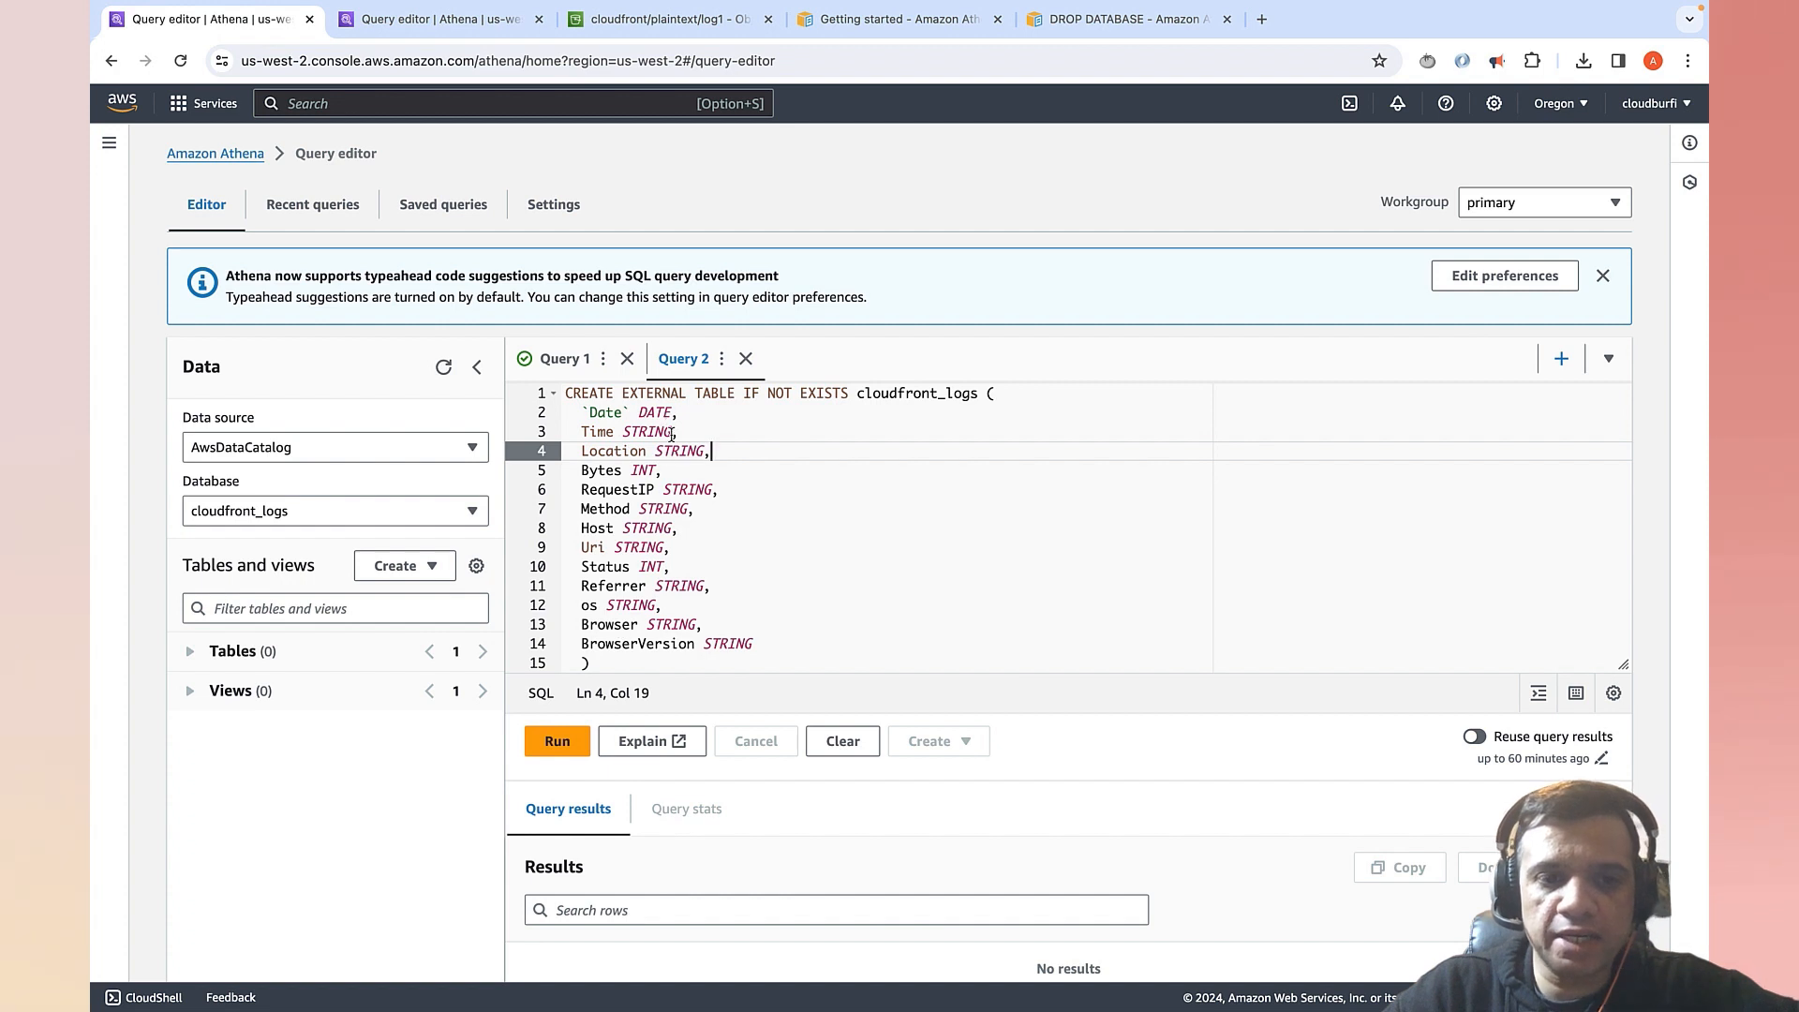
pyautogui.click(691, 413)
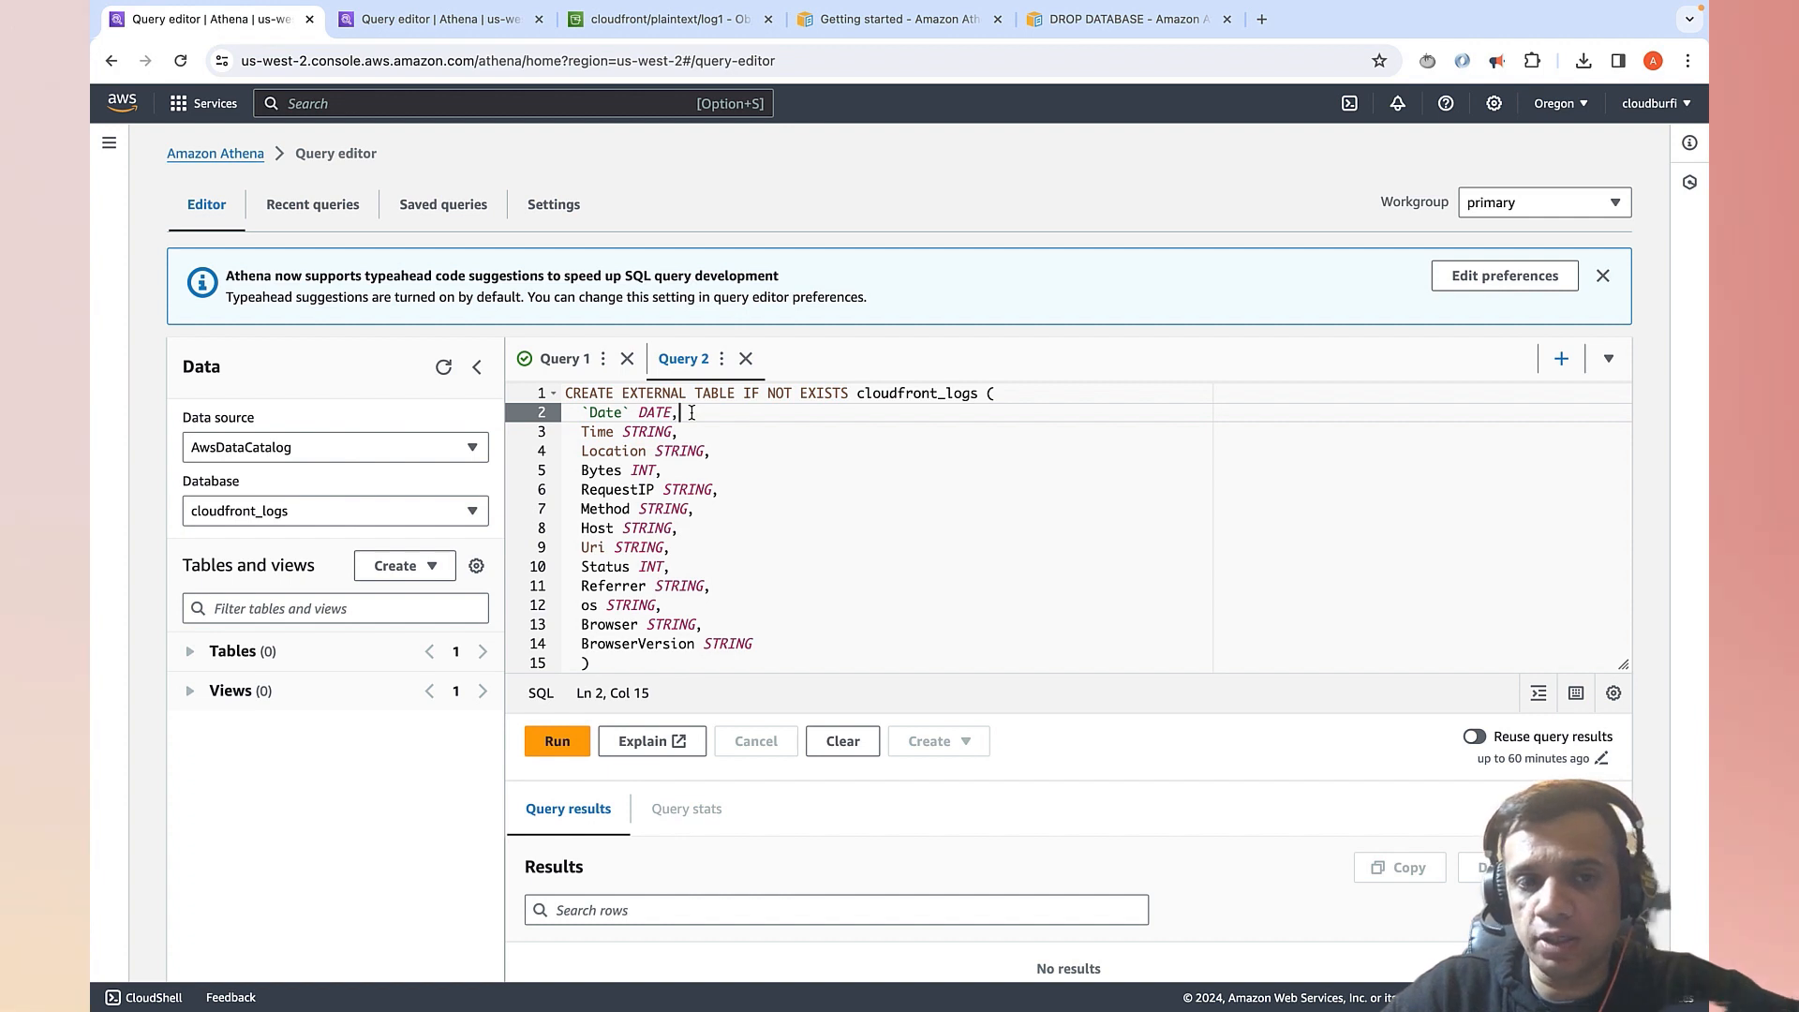
pyautogui.doubleClick(654, 415)
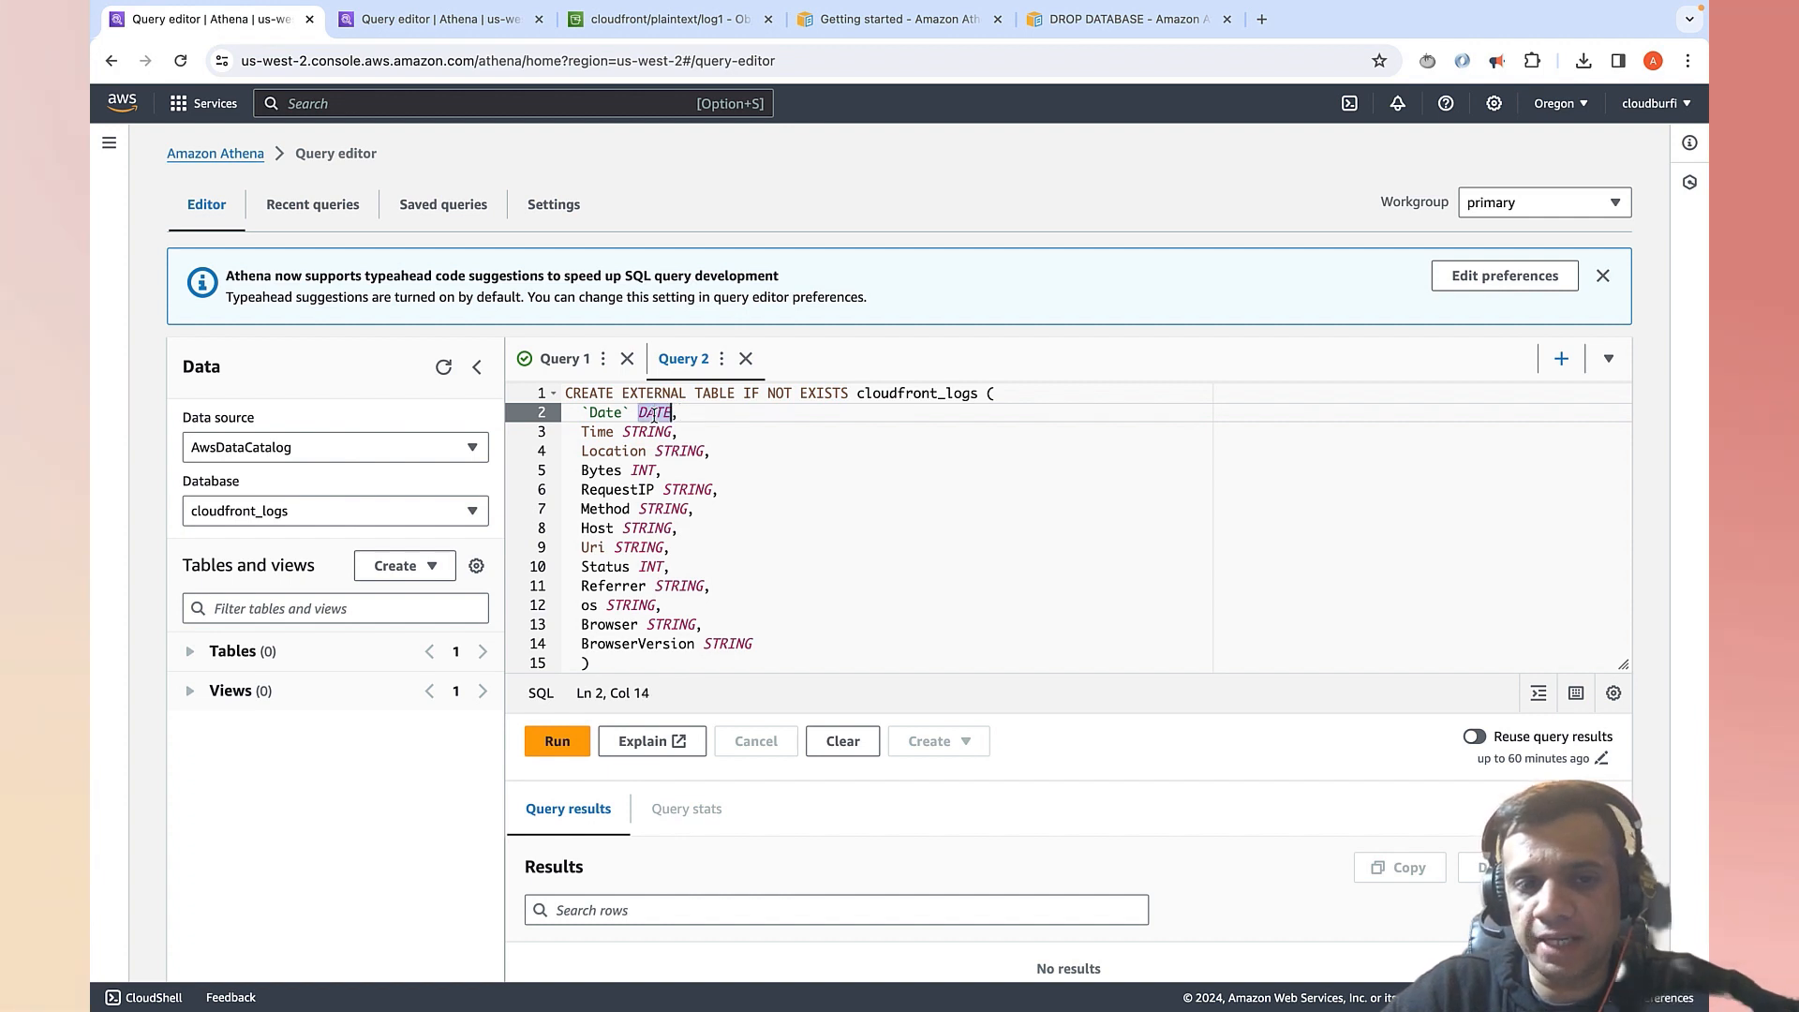
pyautogui.moveTo(622, 413); pyautogui.dragTo(587, 413)
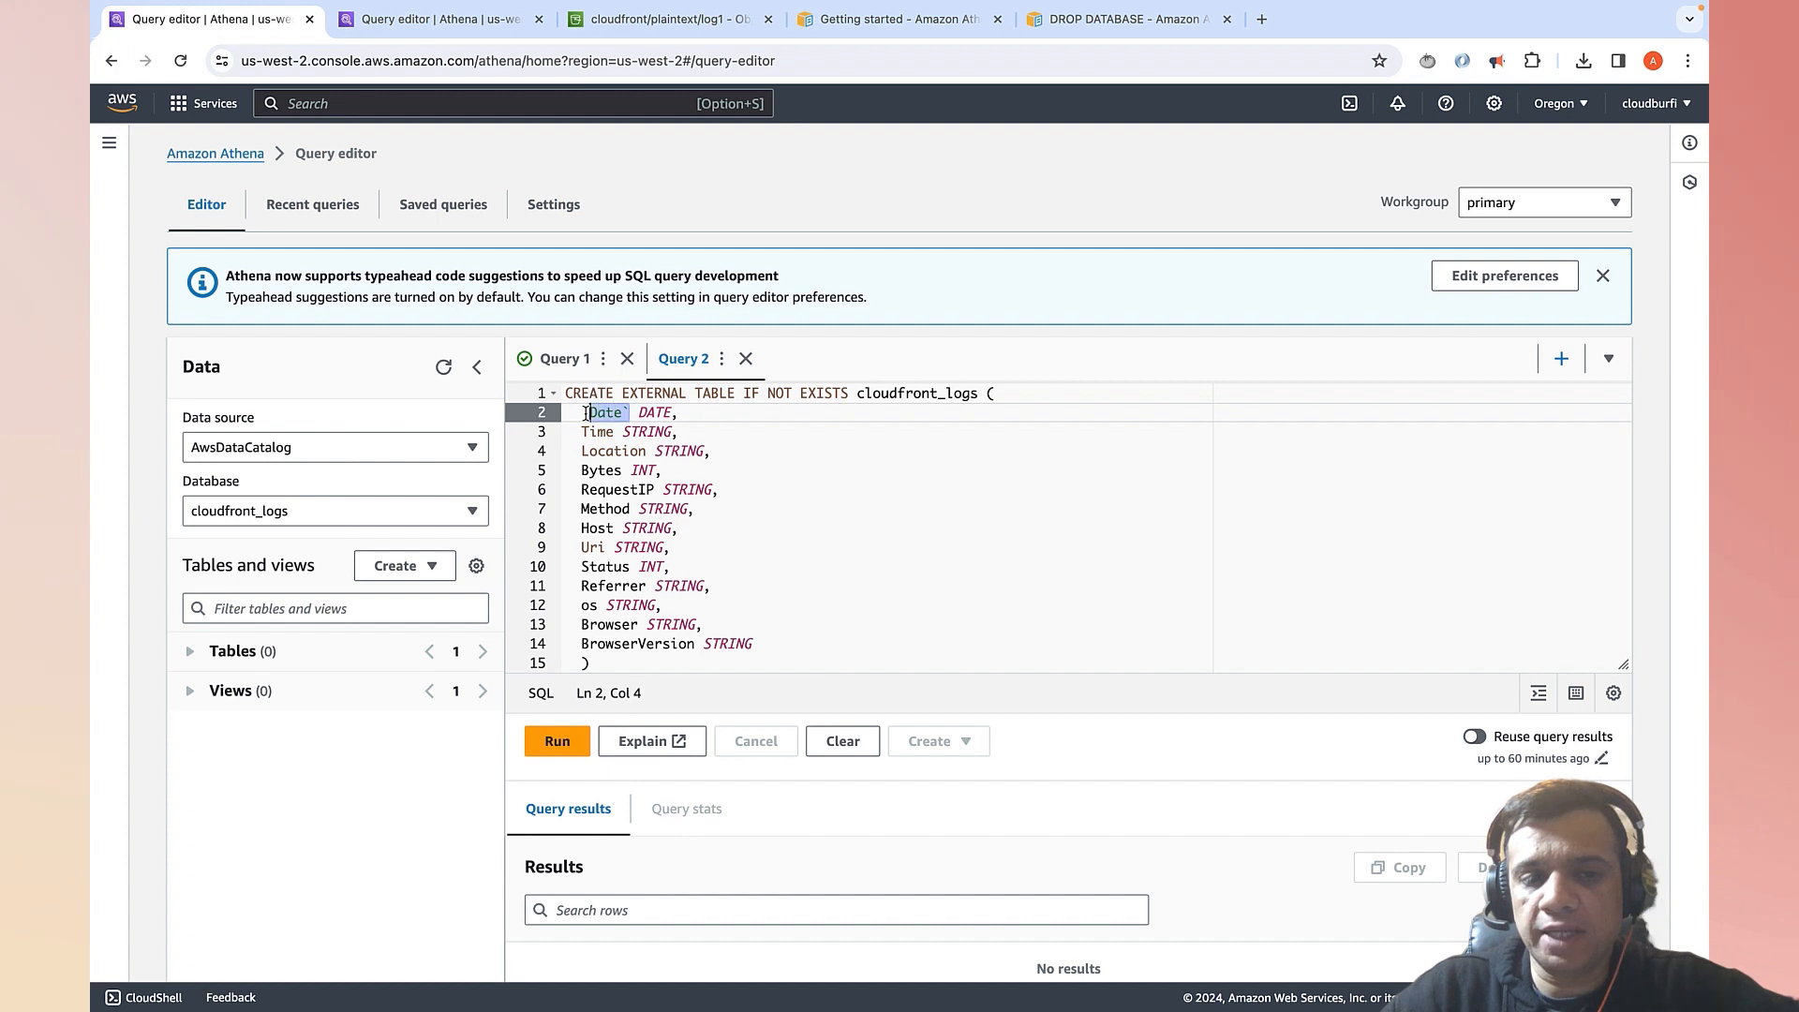
pyautogui.click(584, 413)
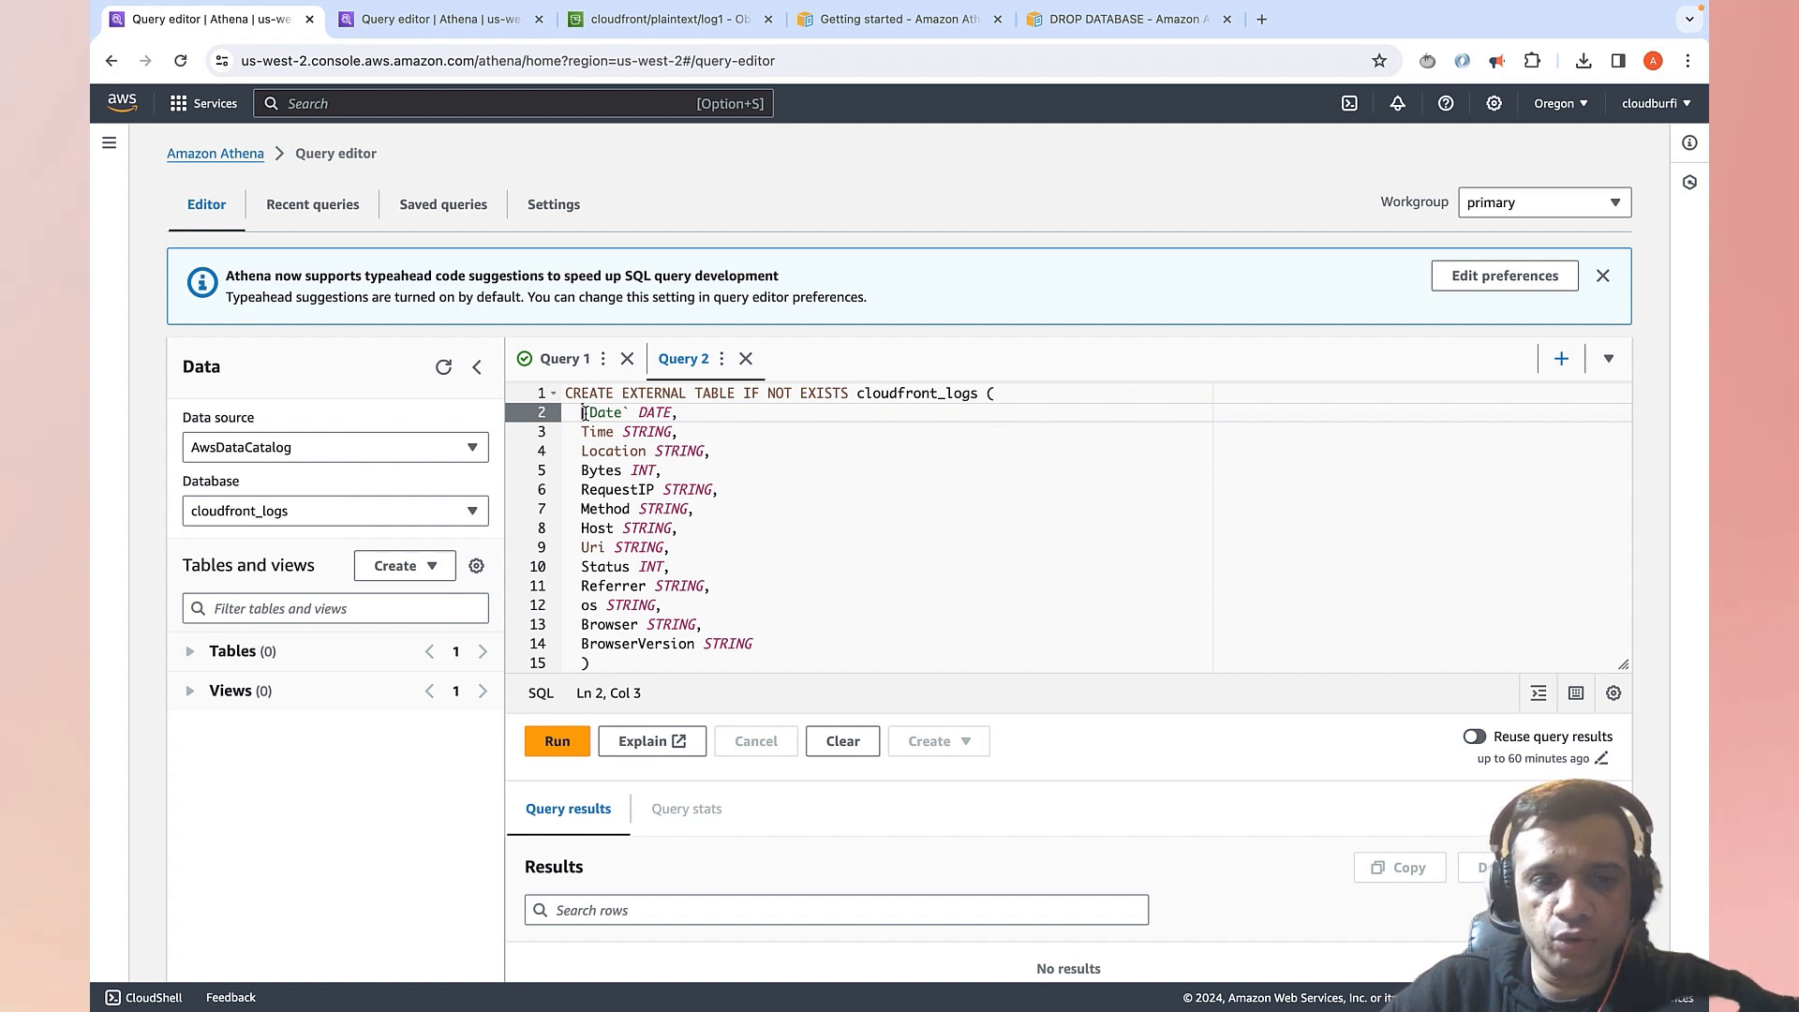
pyautogui.doubleClick(657, 412)
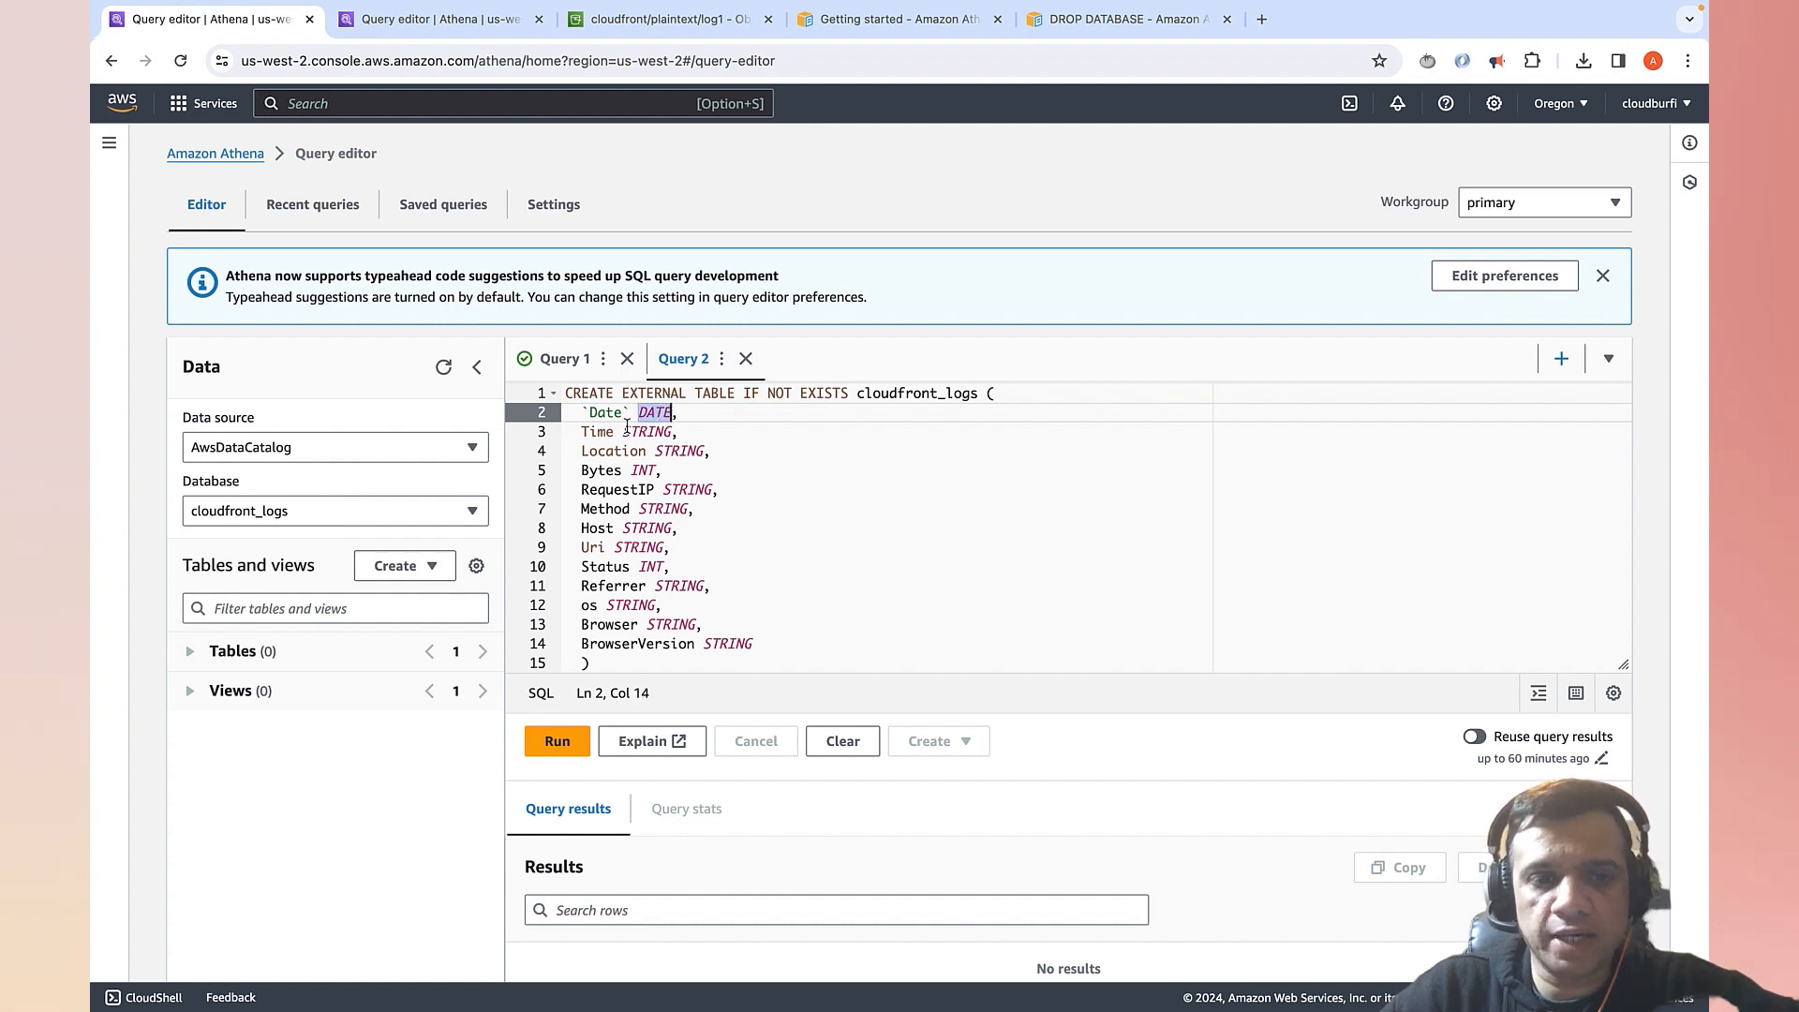
pyautogui.scroll(-1, 710, 512)
pyautogui.scroll(1, 712, 514)
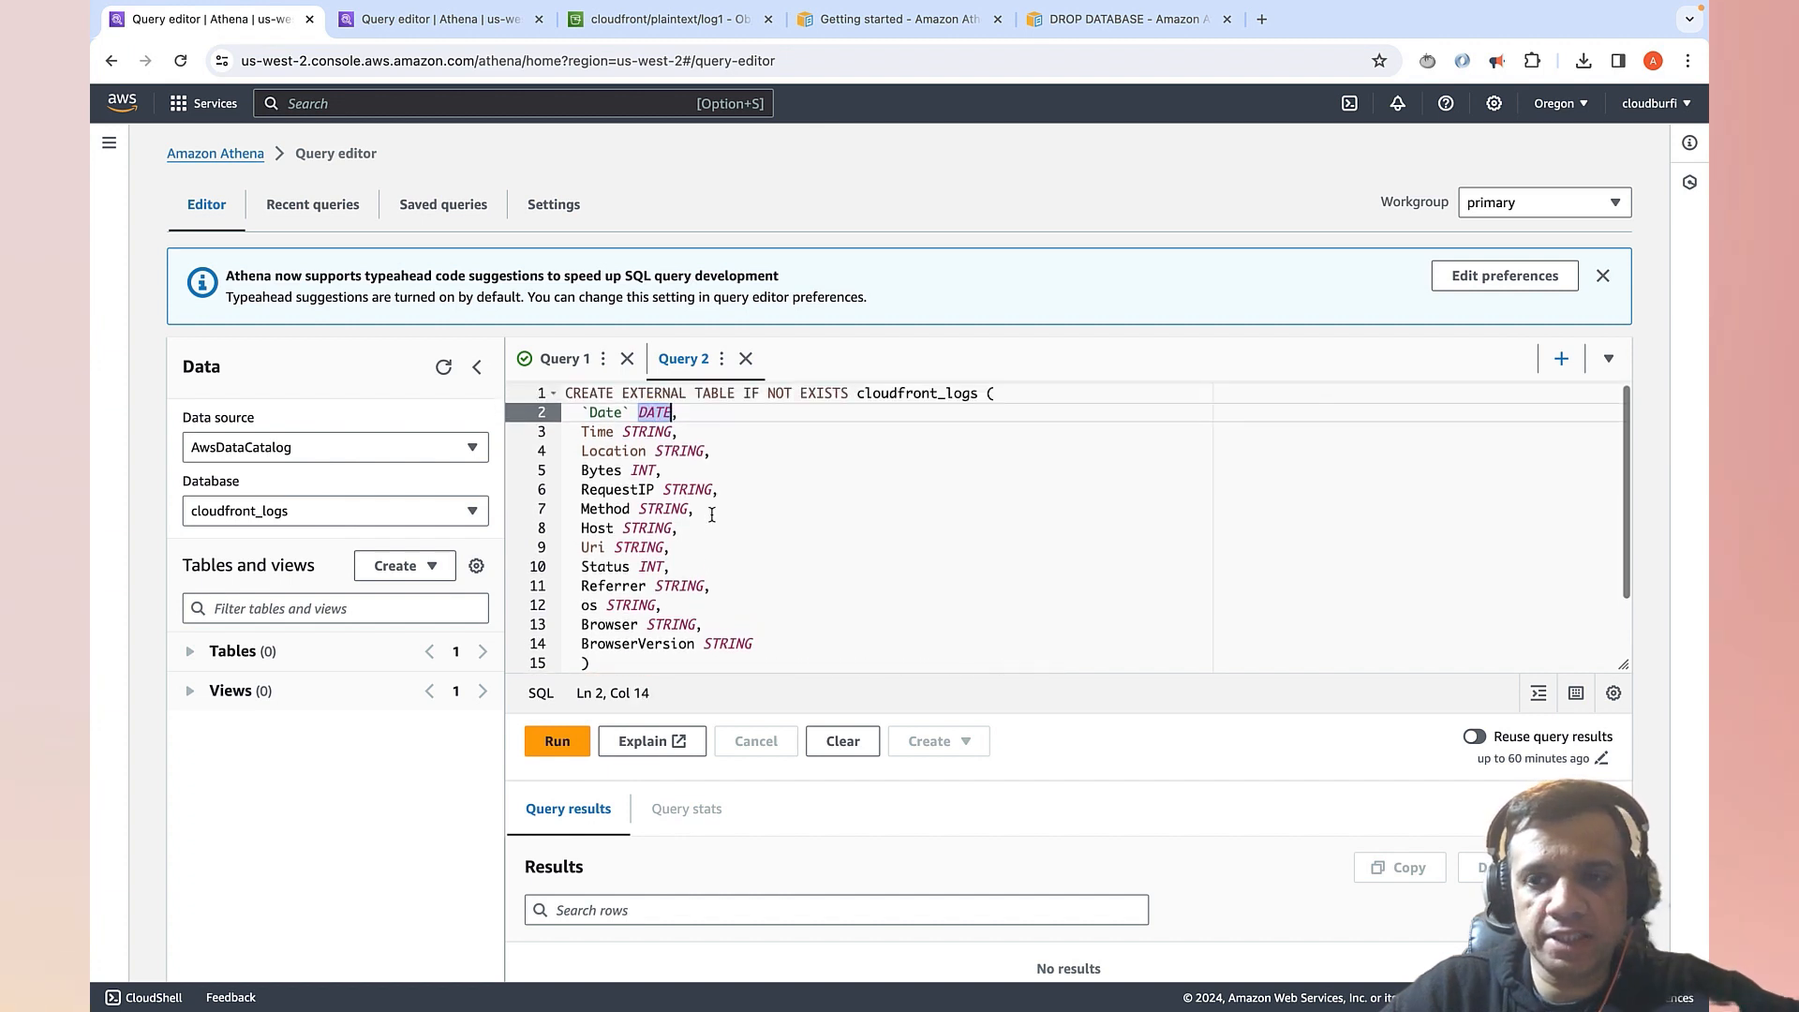
pyautogui.scroll(-1, 712, 515)
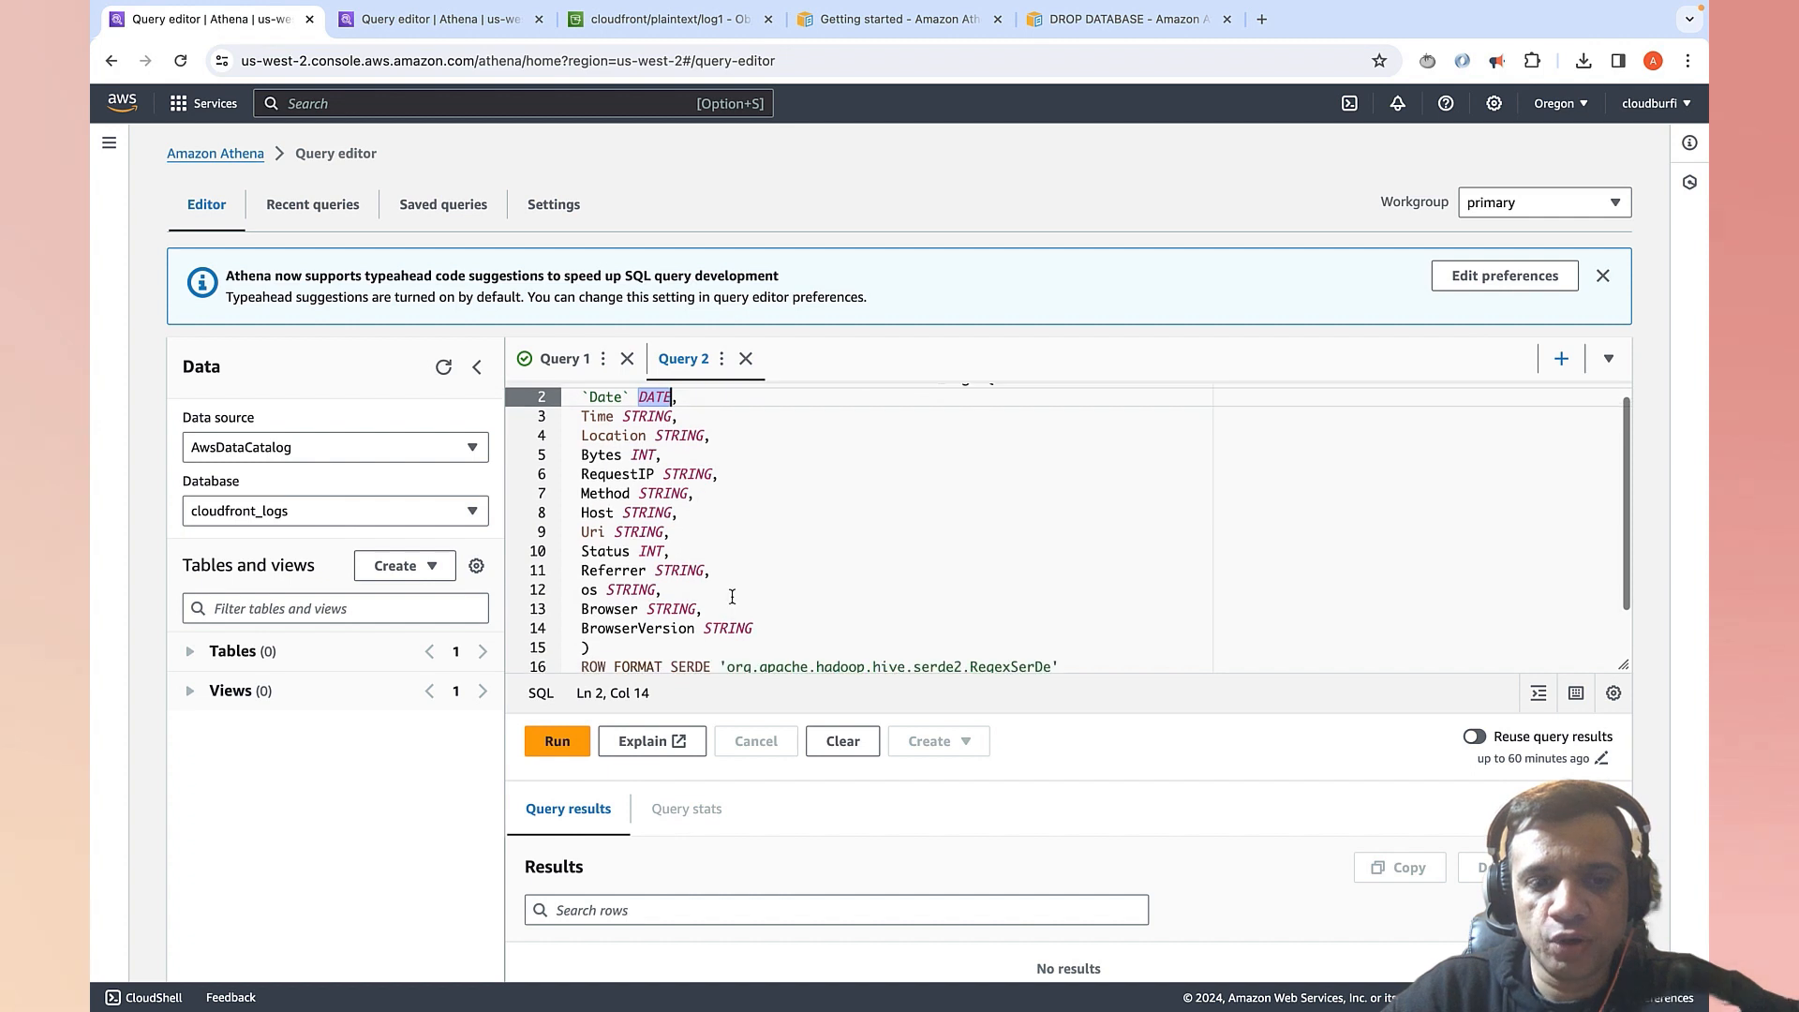
pyautogui.moveTo(757, 627); pyautogui.dragTo(611, 422)
pyautogui.click(611, 423)
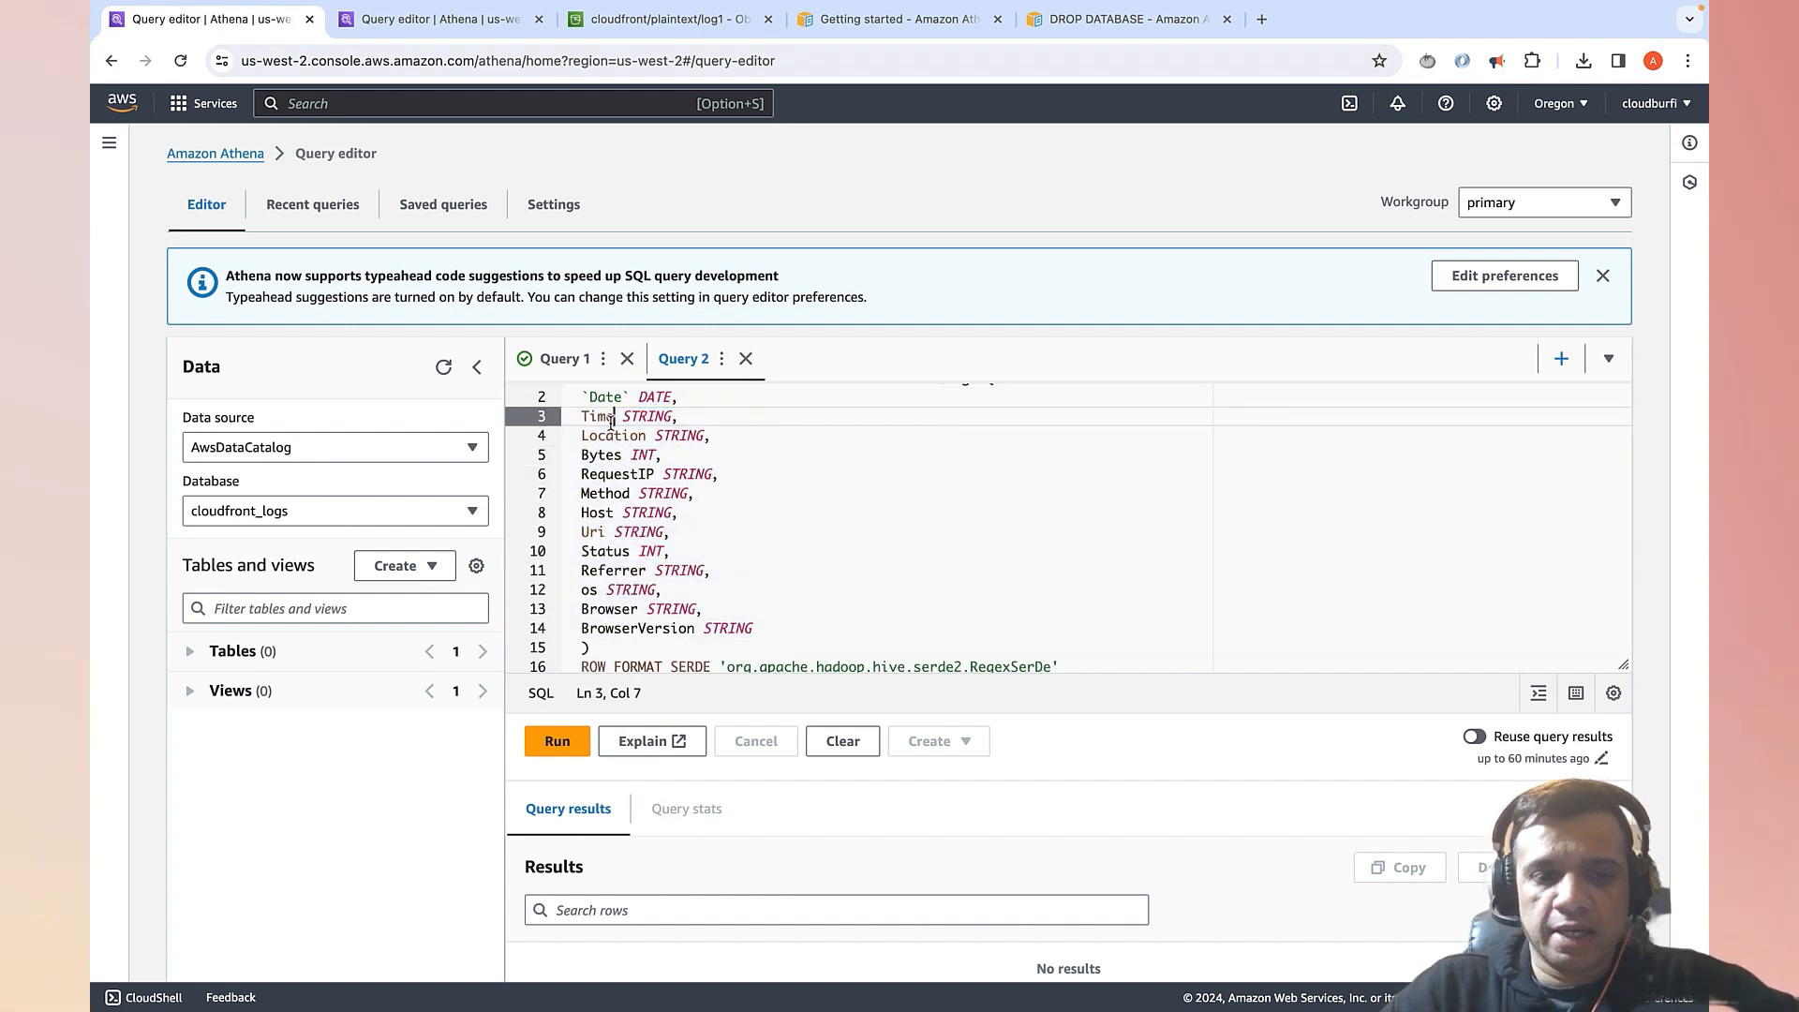
# - Examine the statement's ROW FORMAT SERDE class and the input.regex pattern in its SERDEPROPERTIES
pyautogui.scroll(-3, 722, 554)
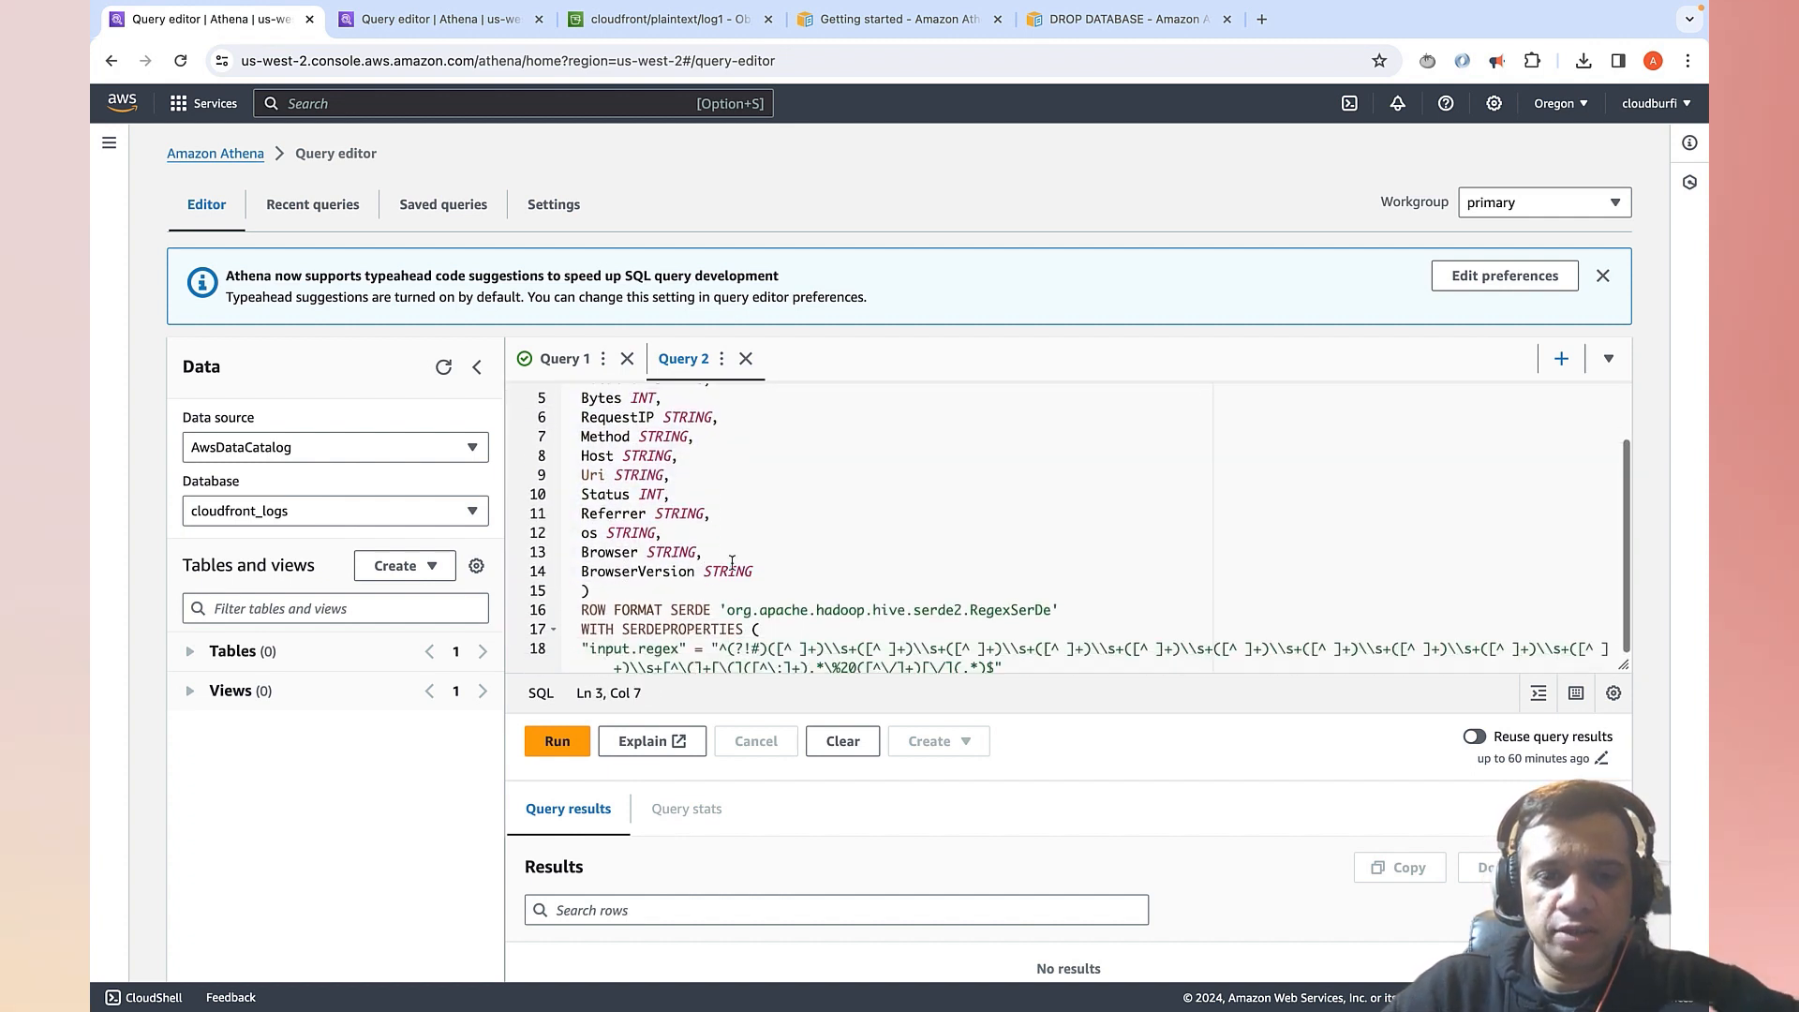
pyautogui.moveTo(1055, 609); pyautogui.dragTo(729, 604)
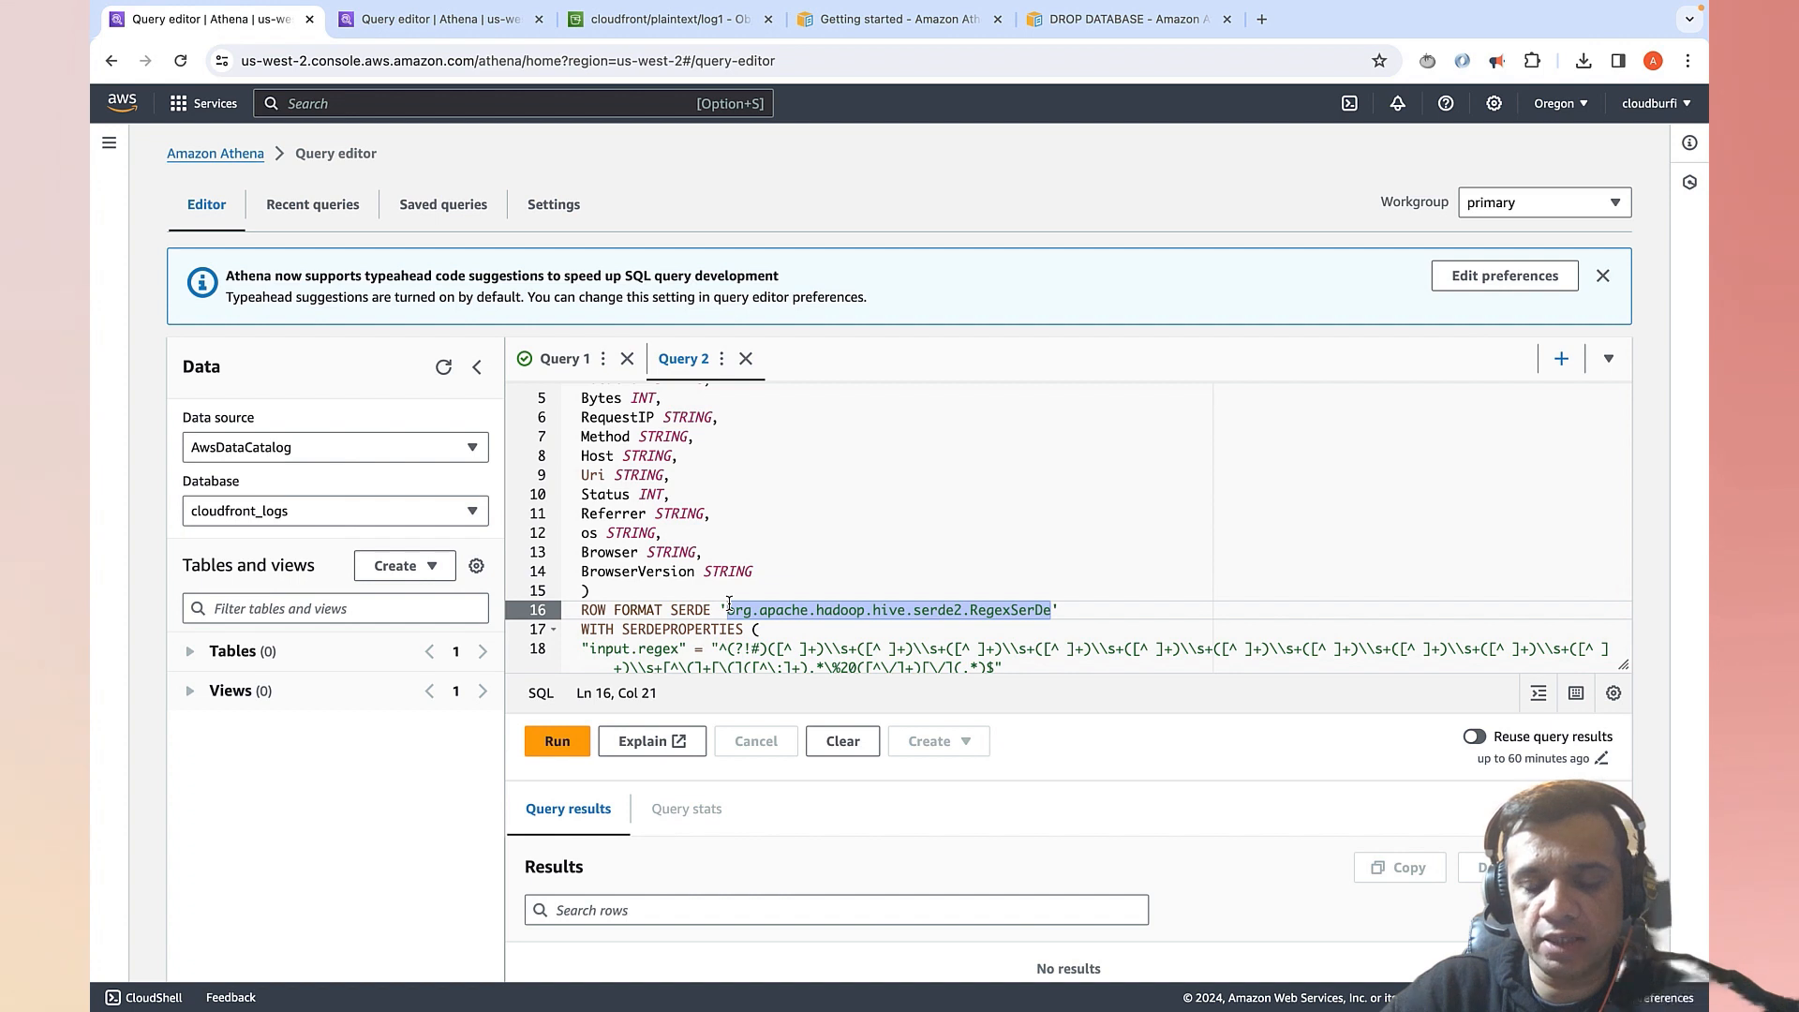
pyautogui.click(788, 557)
pyautogui.scroll(-1, 787, 559)
pyautogui.scroll(-1, 788, 559)
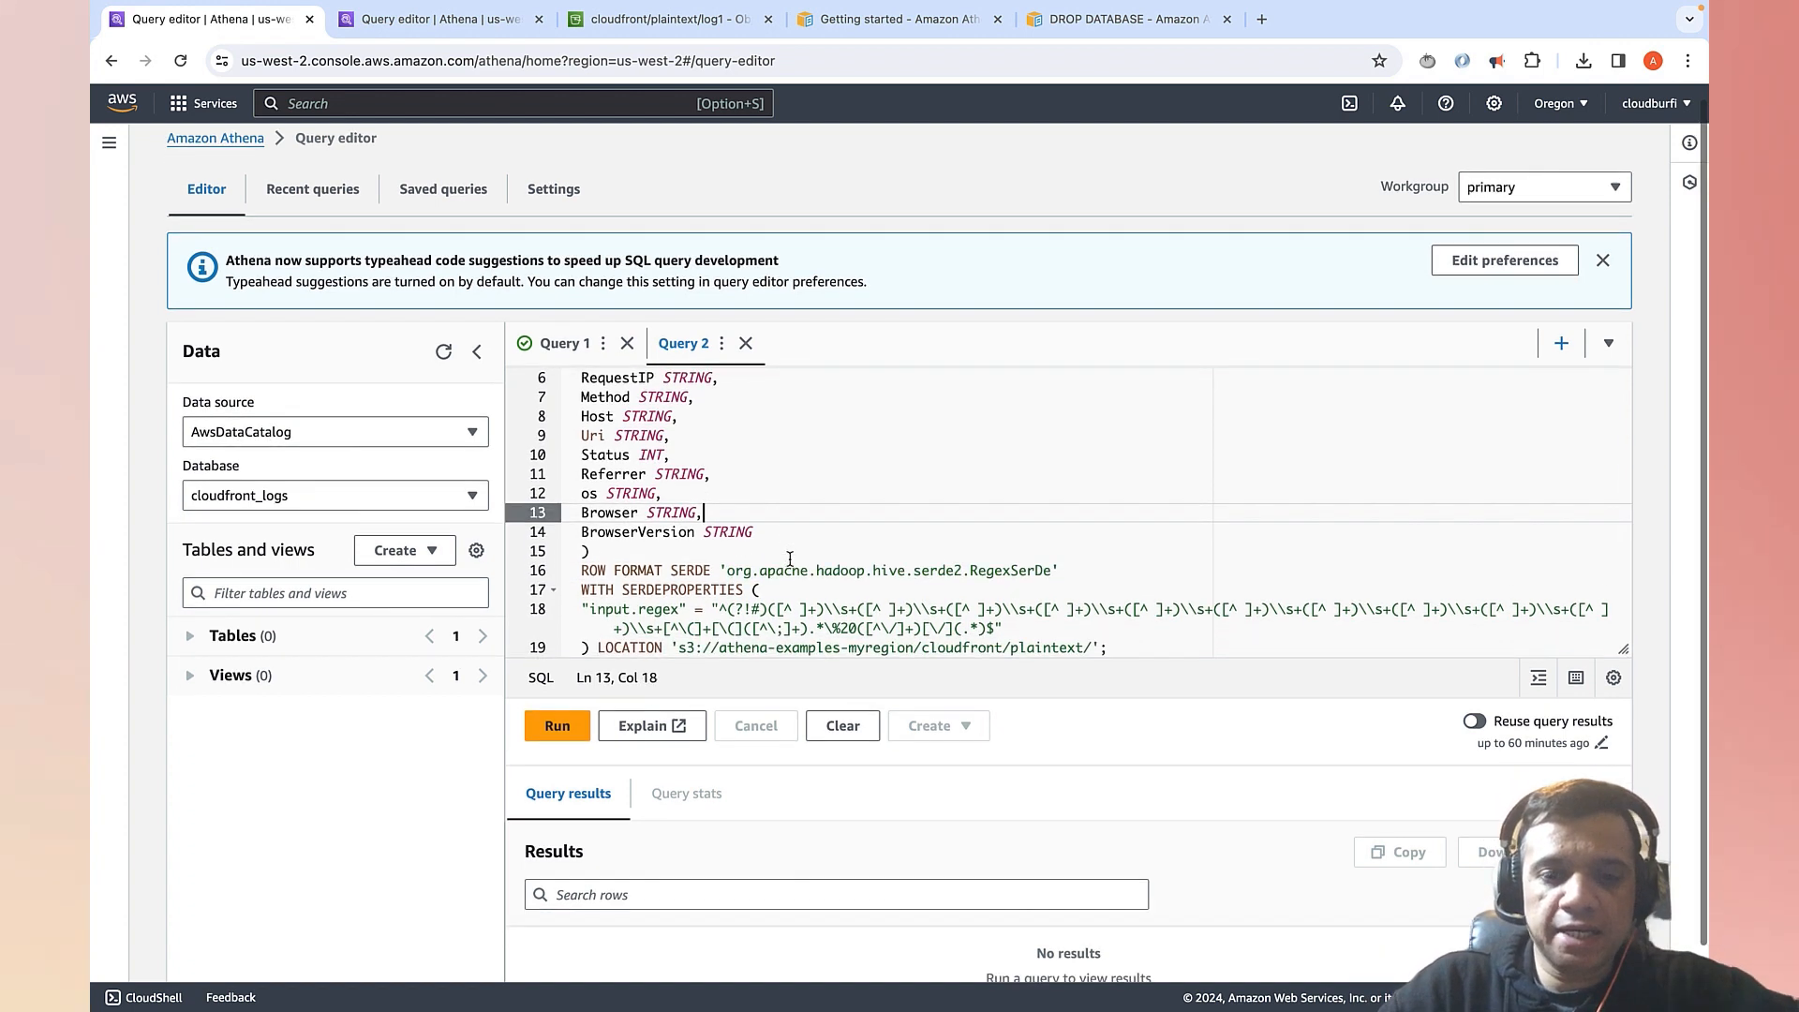
pyautogui.moveTo(1005, 627); pyautogui.dragTo(712, 605)
pyautogui.click(712, 607)
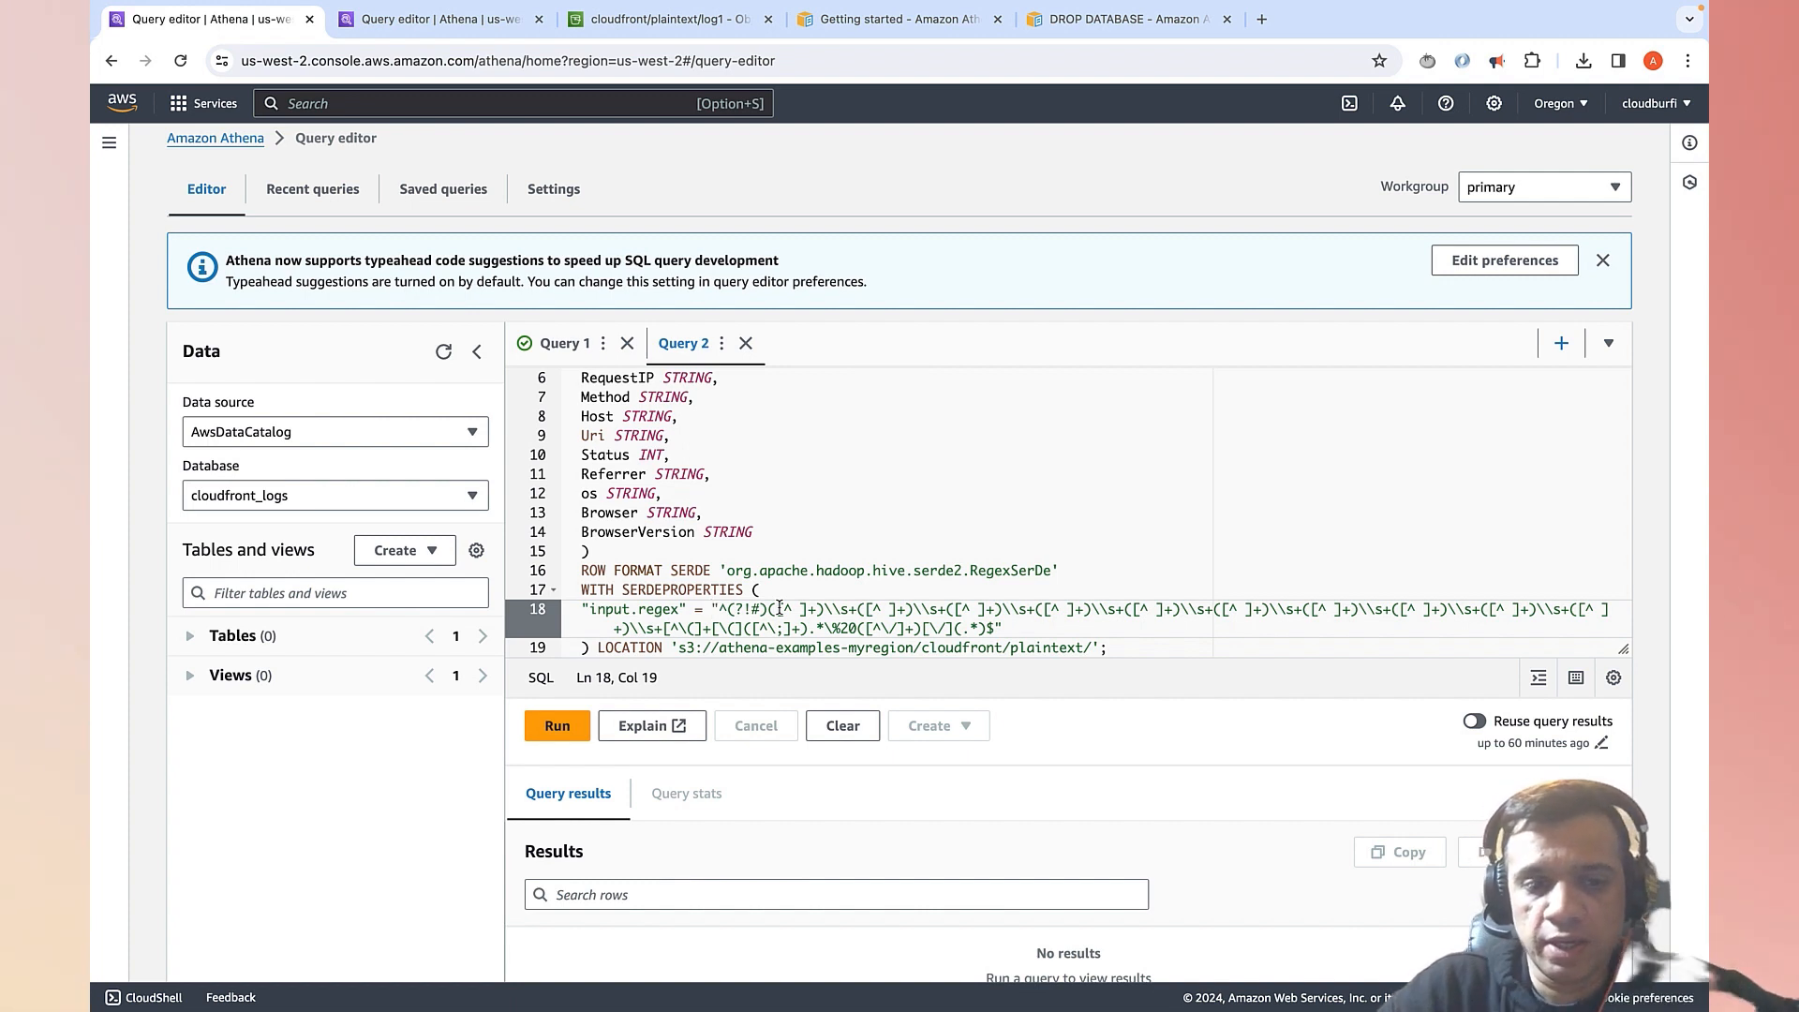
# - Replace the myregion placeholder in the LOCATION path so it reads s3://athena-examples-us-west-2/cloudfront/plaintext/
pyautogui.scroll(-1, 780, 608)
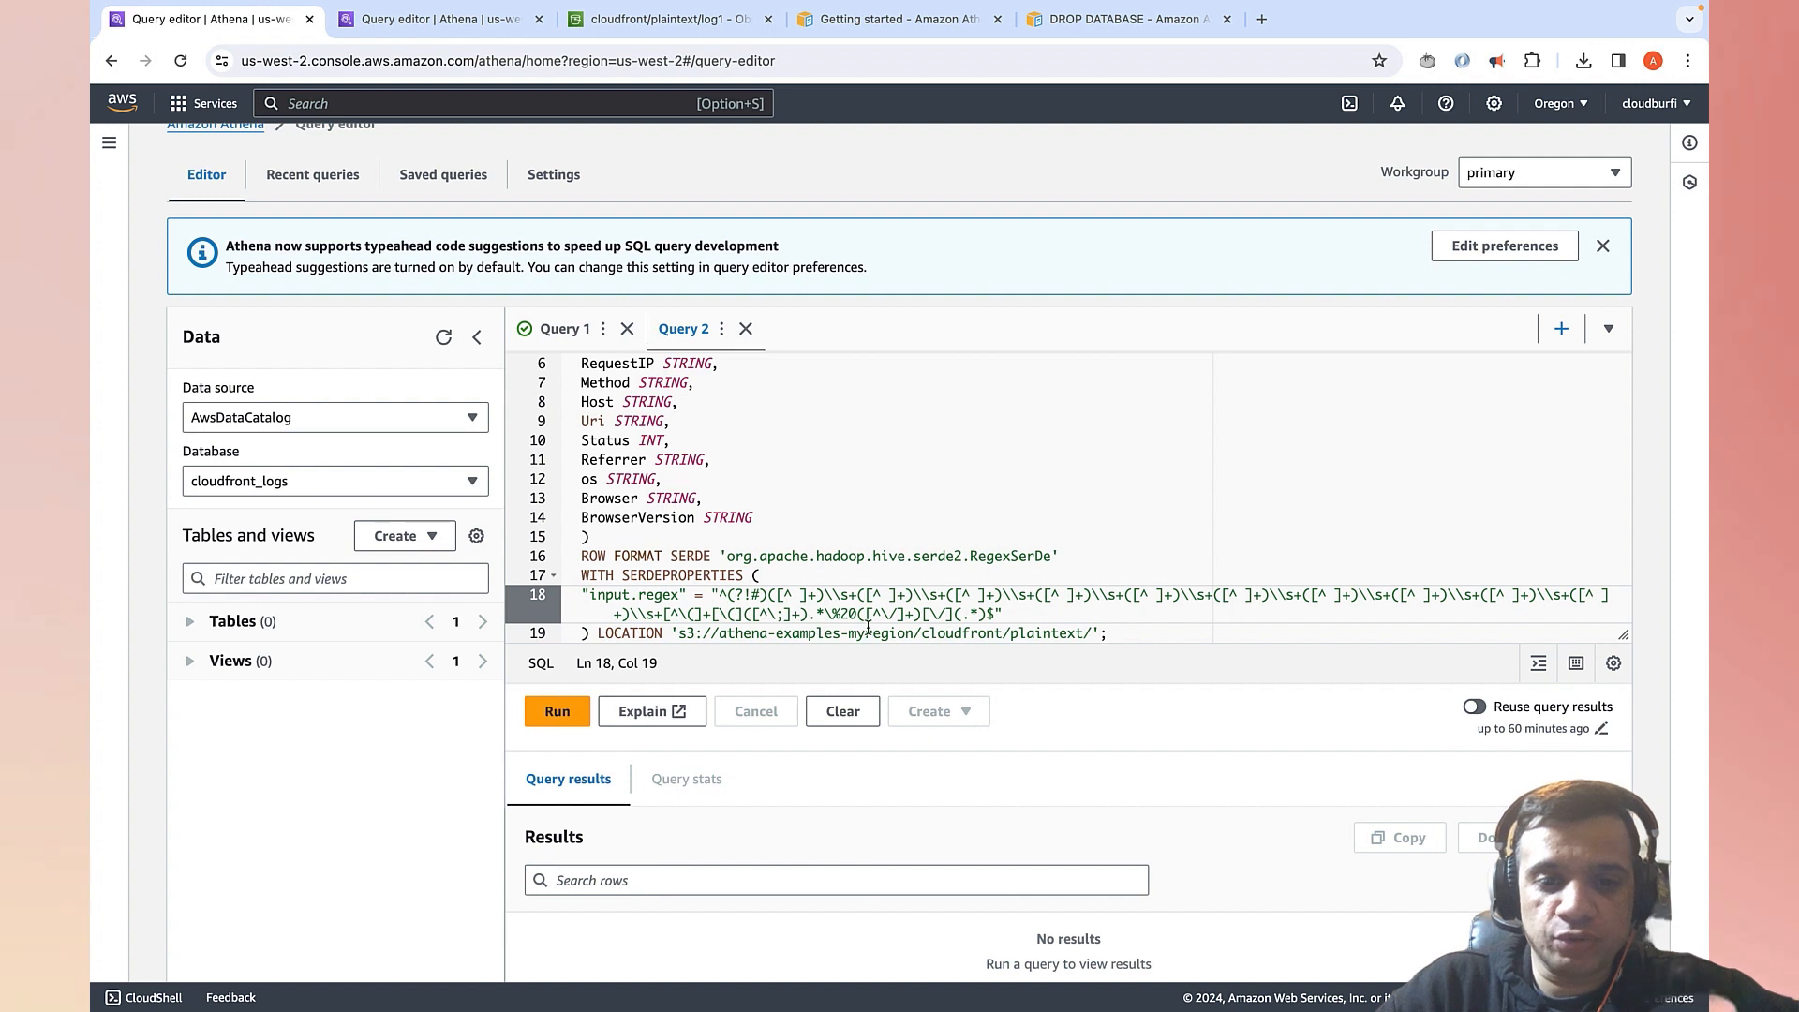
pyautogui.click(911, 629)
pyautogui.press('BackSpace')
pyautogui.press('BackSpace')
pyautogui.press('BackSpace')
pyautogui.press('BackSpace')
pyautogui.press('BackSpace')
pyautogui.press('BackSpace')
pyautogui.press('BackSpace')
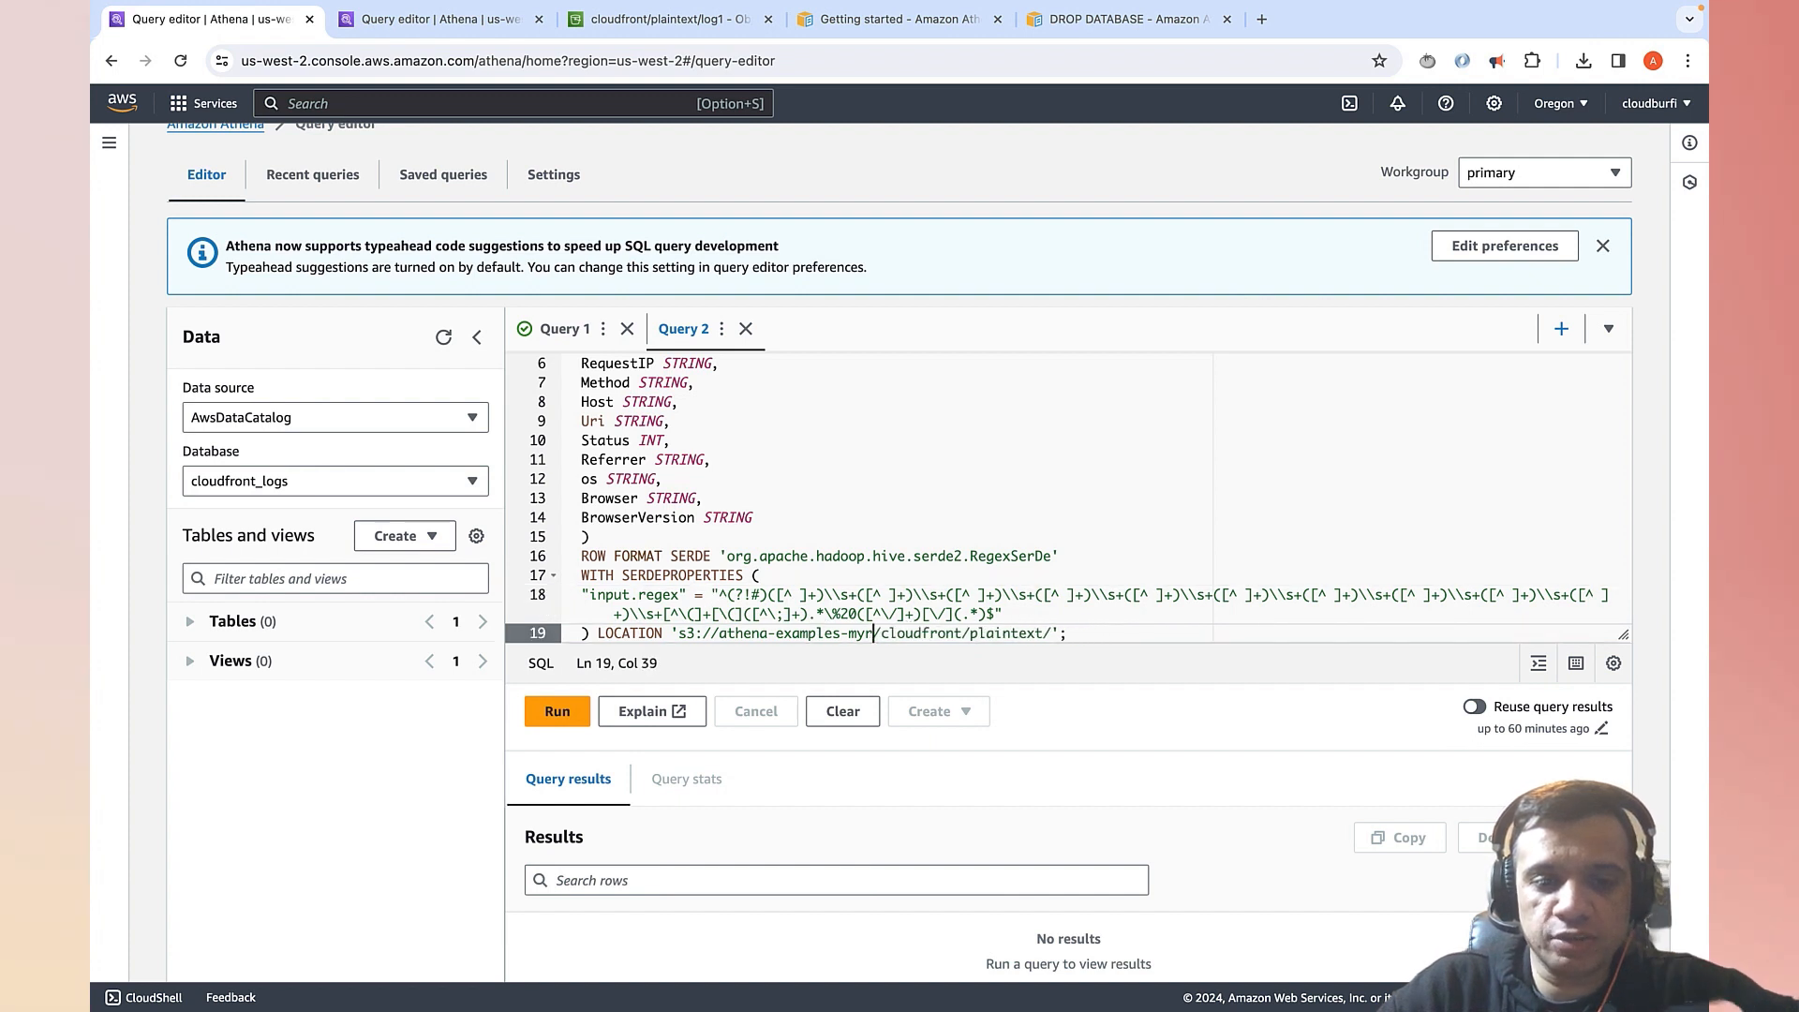
pyautogui.press('BackSpace')
pyautogui.write('us-west-')
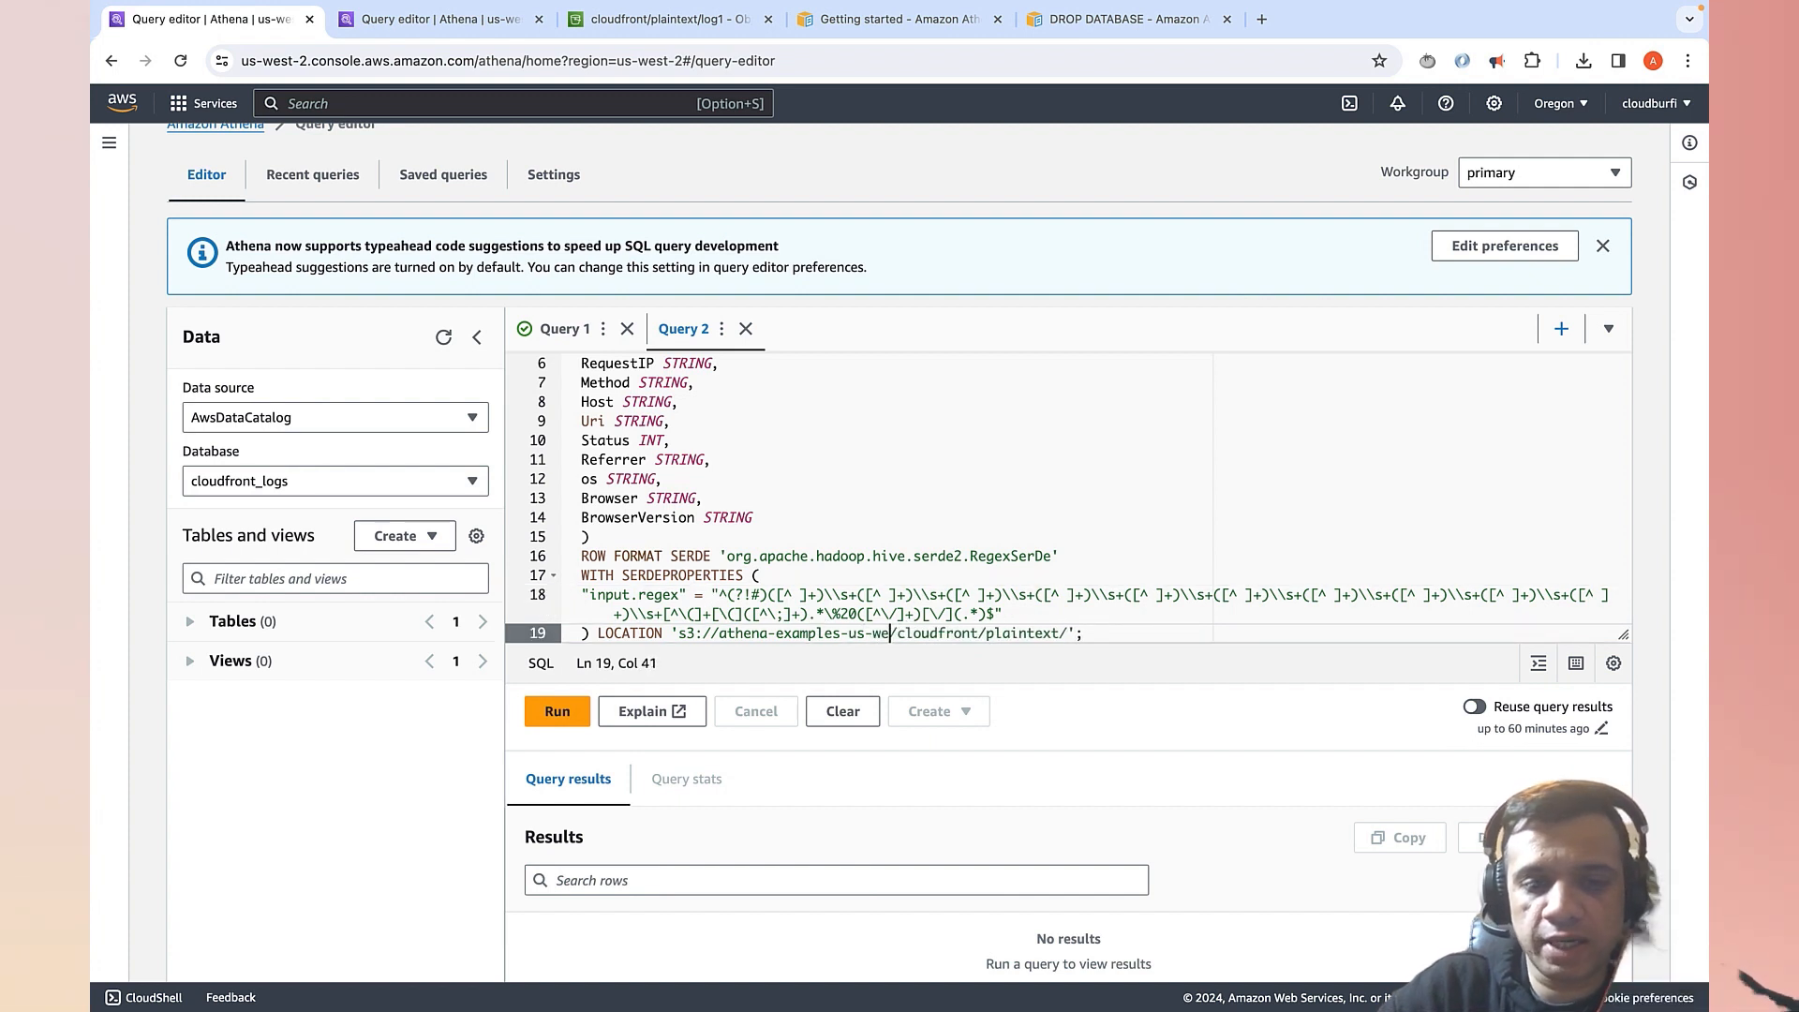
pyautogui.write('2')
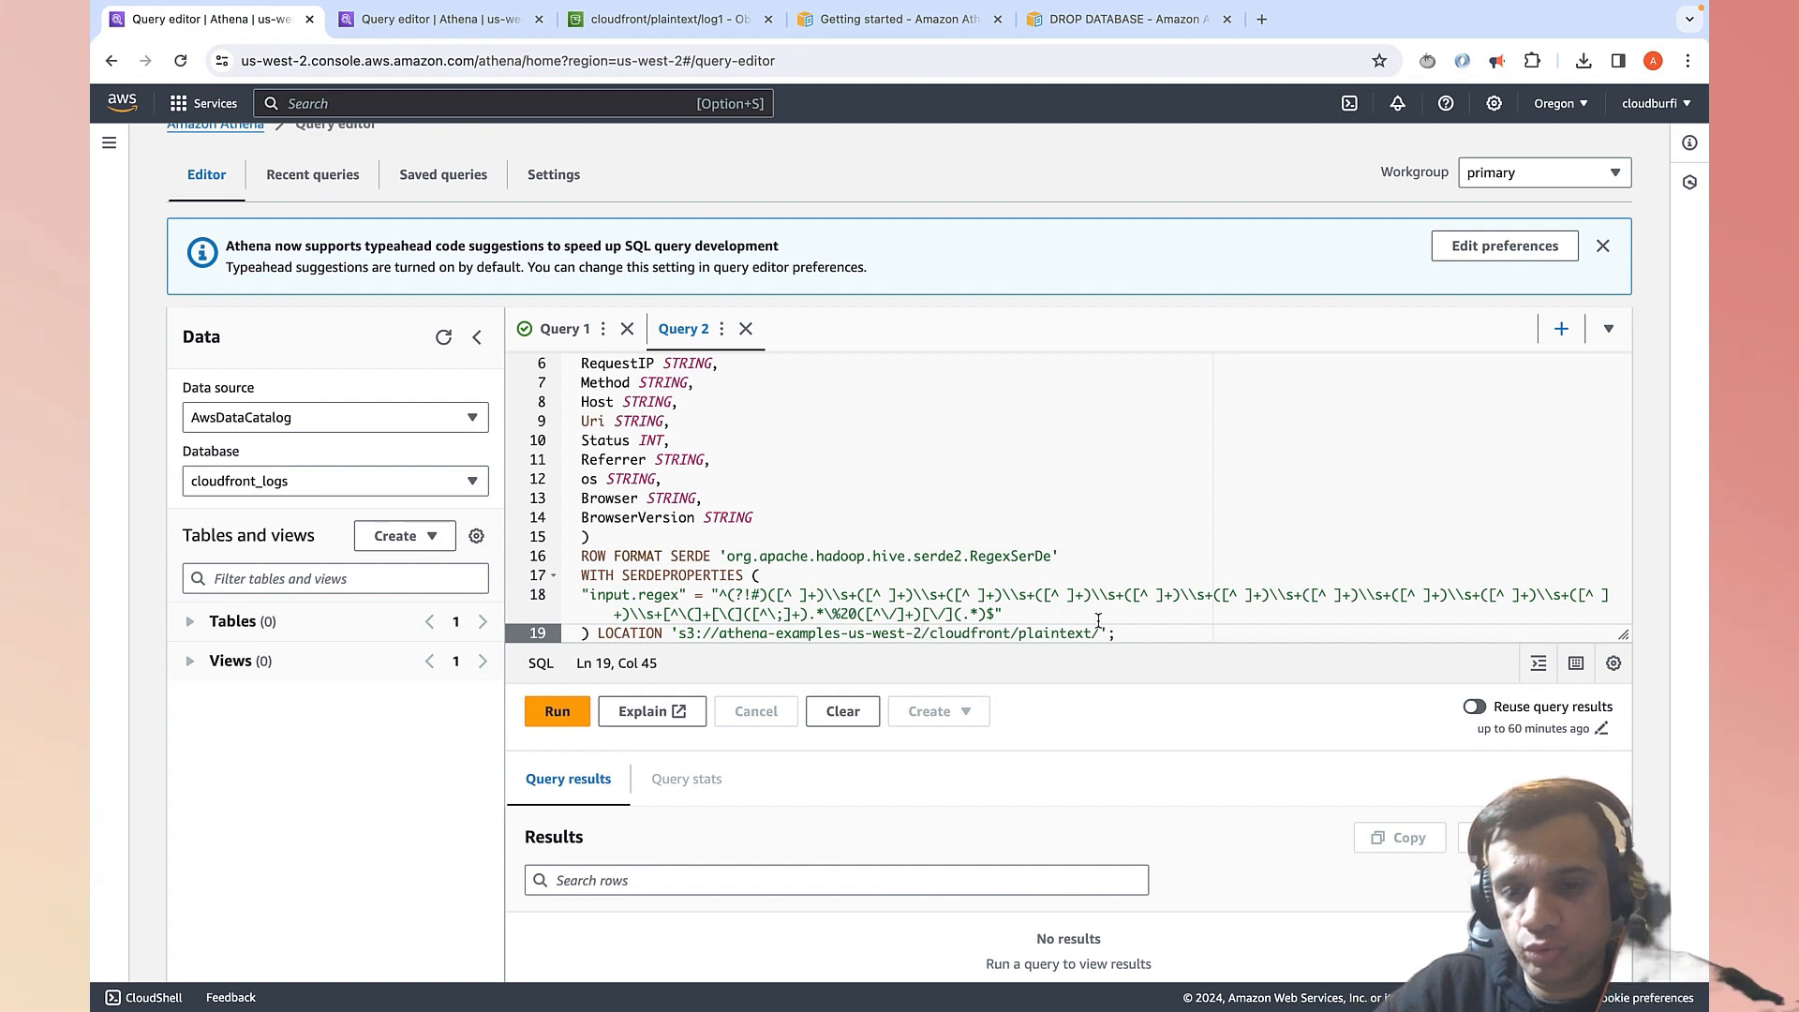
pyautogui.click(1137, 623)
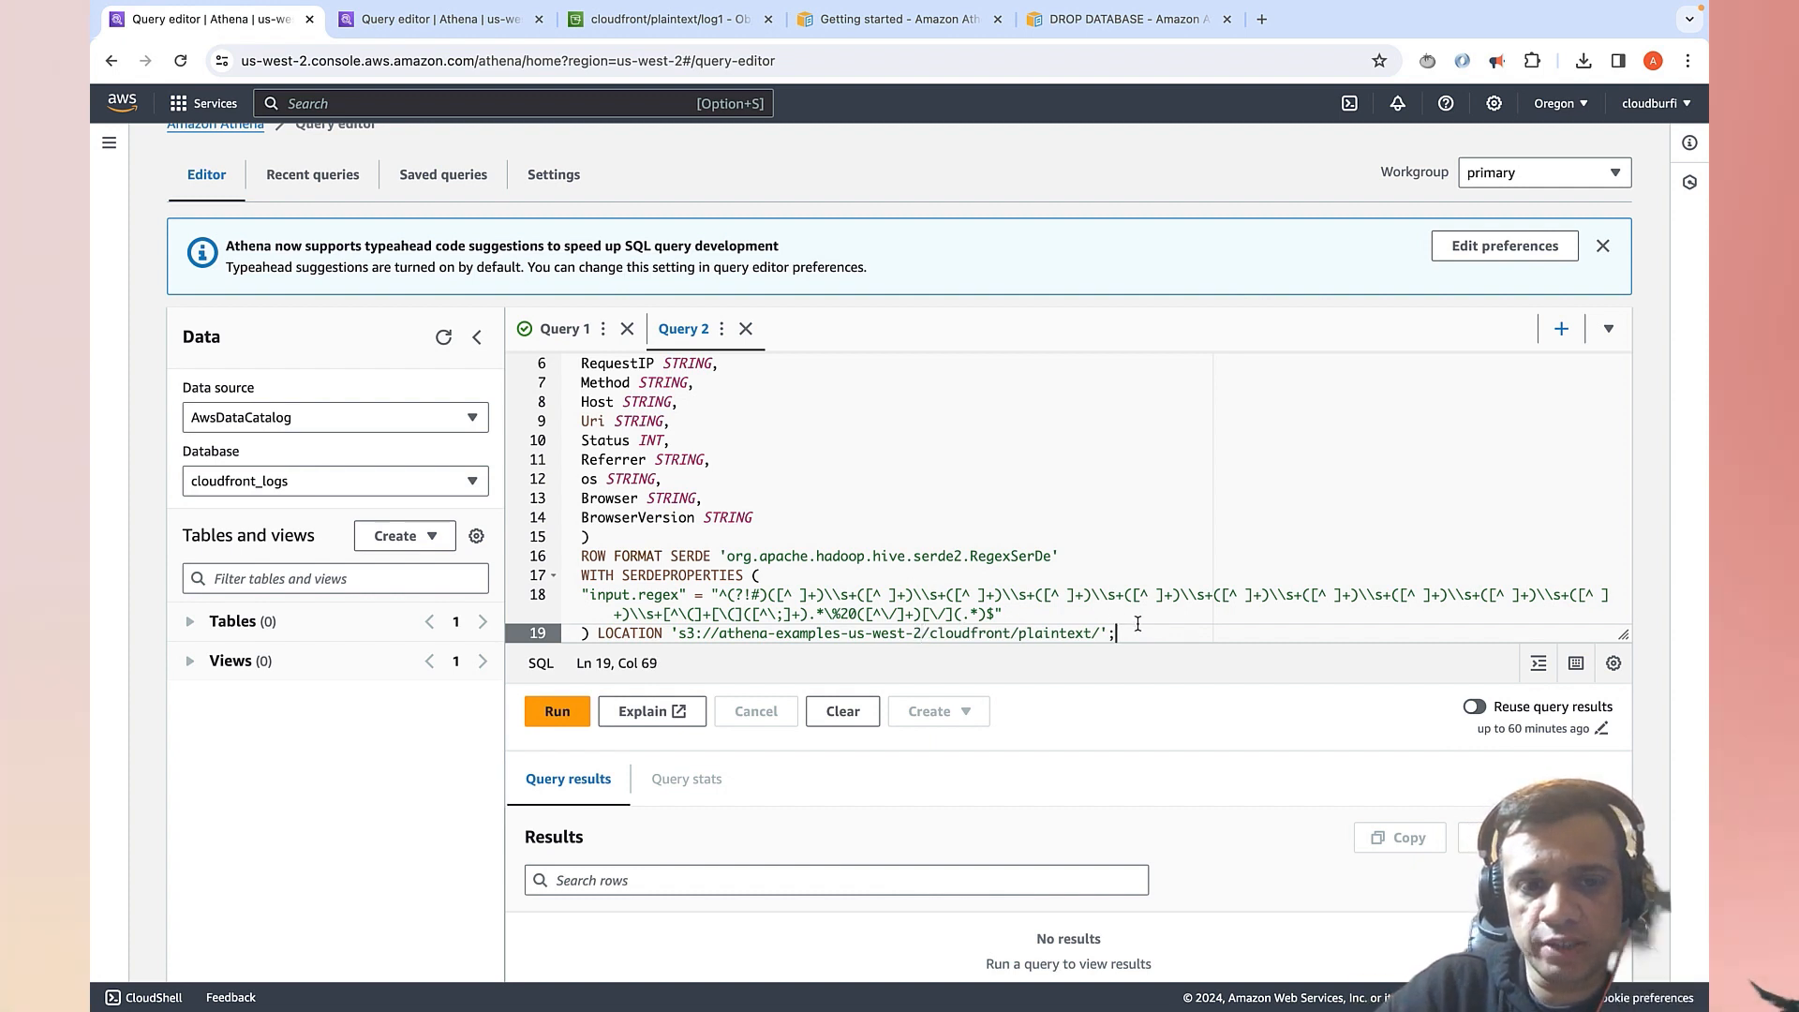
# - Check the edited CREATE EXTERNAL TABLE statement from end to start and run it
pyautogui.scroll(-1, 1137, 623)
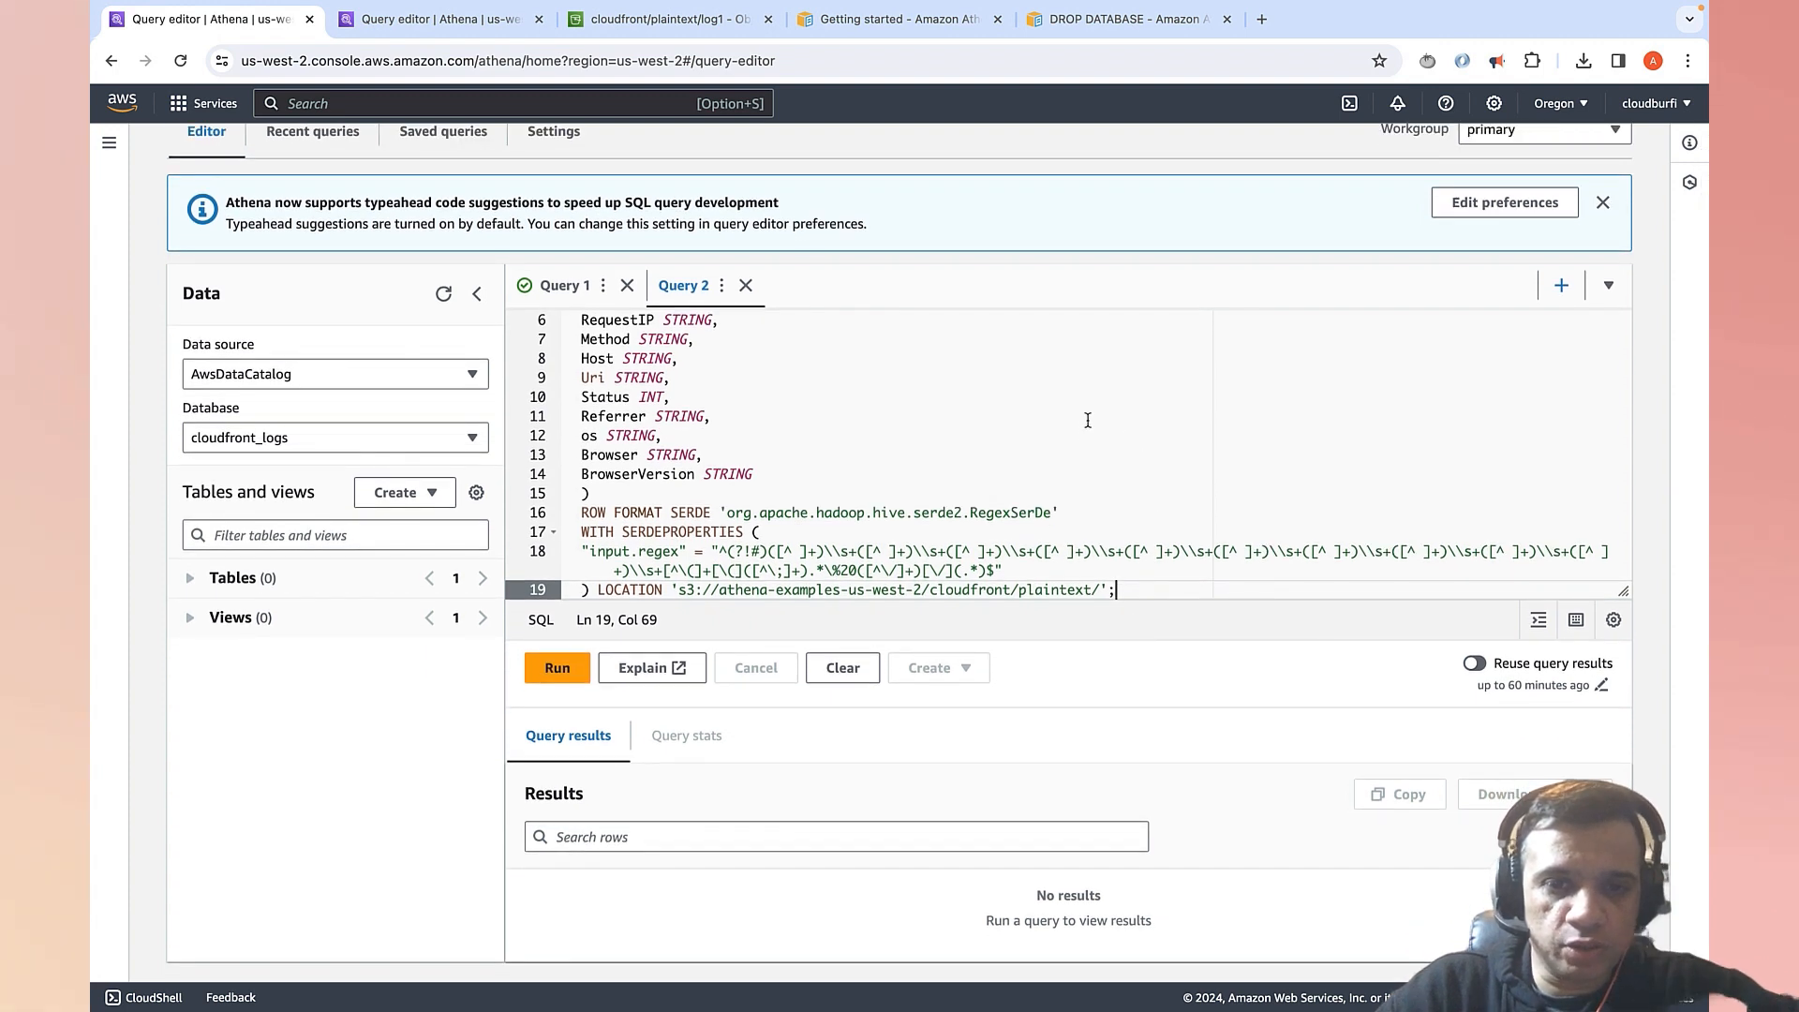
pyautogui.scroll(5, 1084, 431)
pyautogui.scroll(2, 1084, 432)
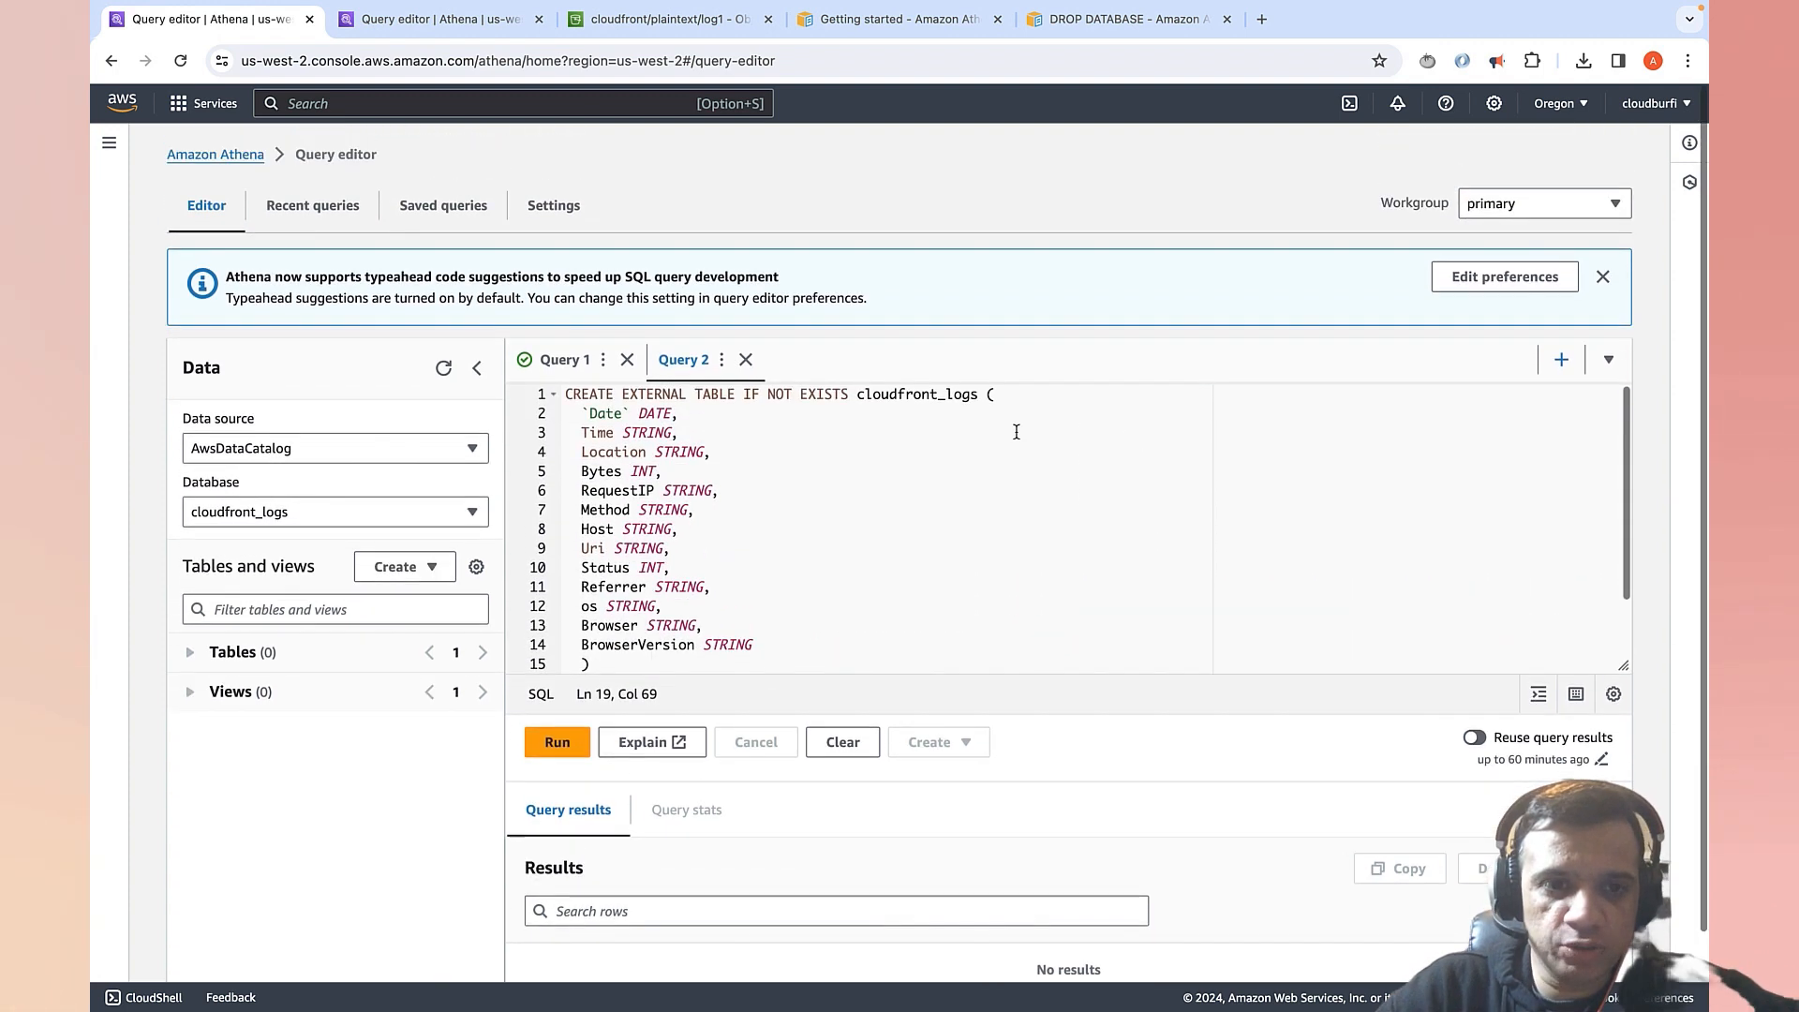
pyautogui.click(570, 740)
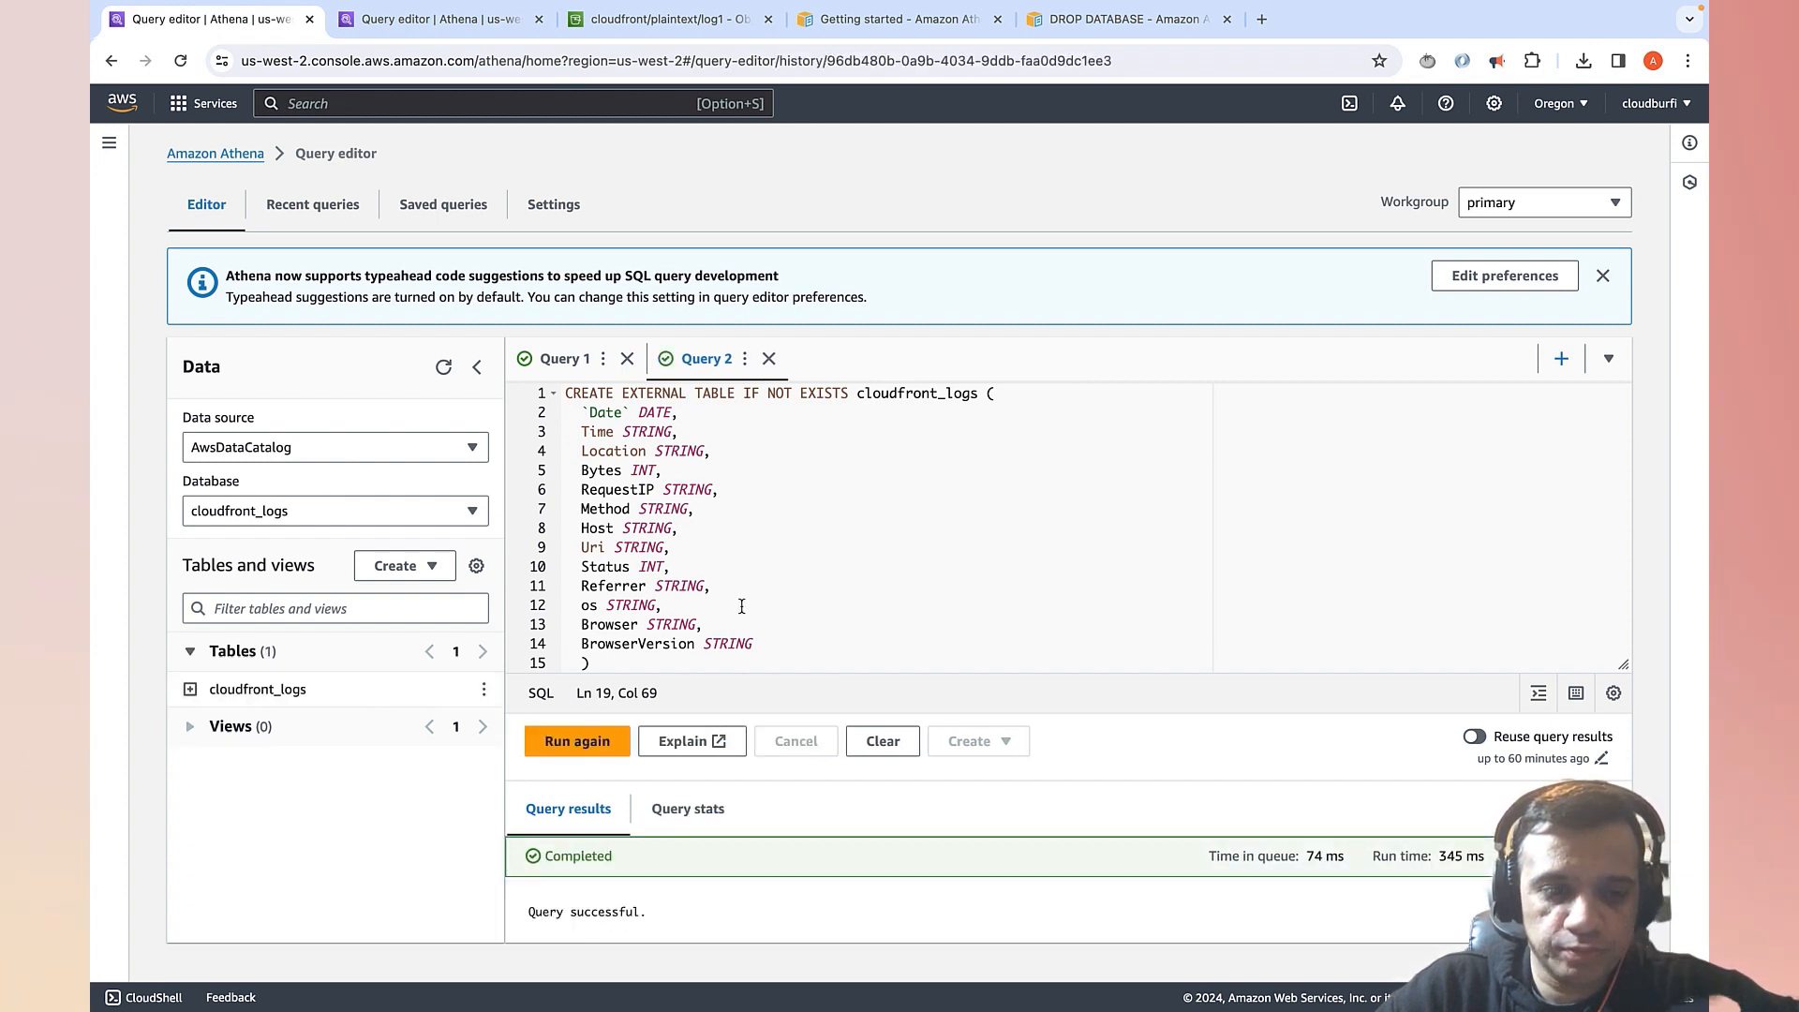
# - Expand the cloudfront_logs table in the data catalog and review its columns and data types
pyautogui.scroll(1, 857, 695)
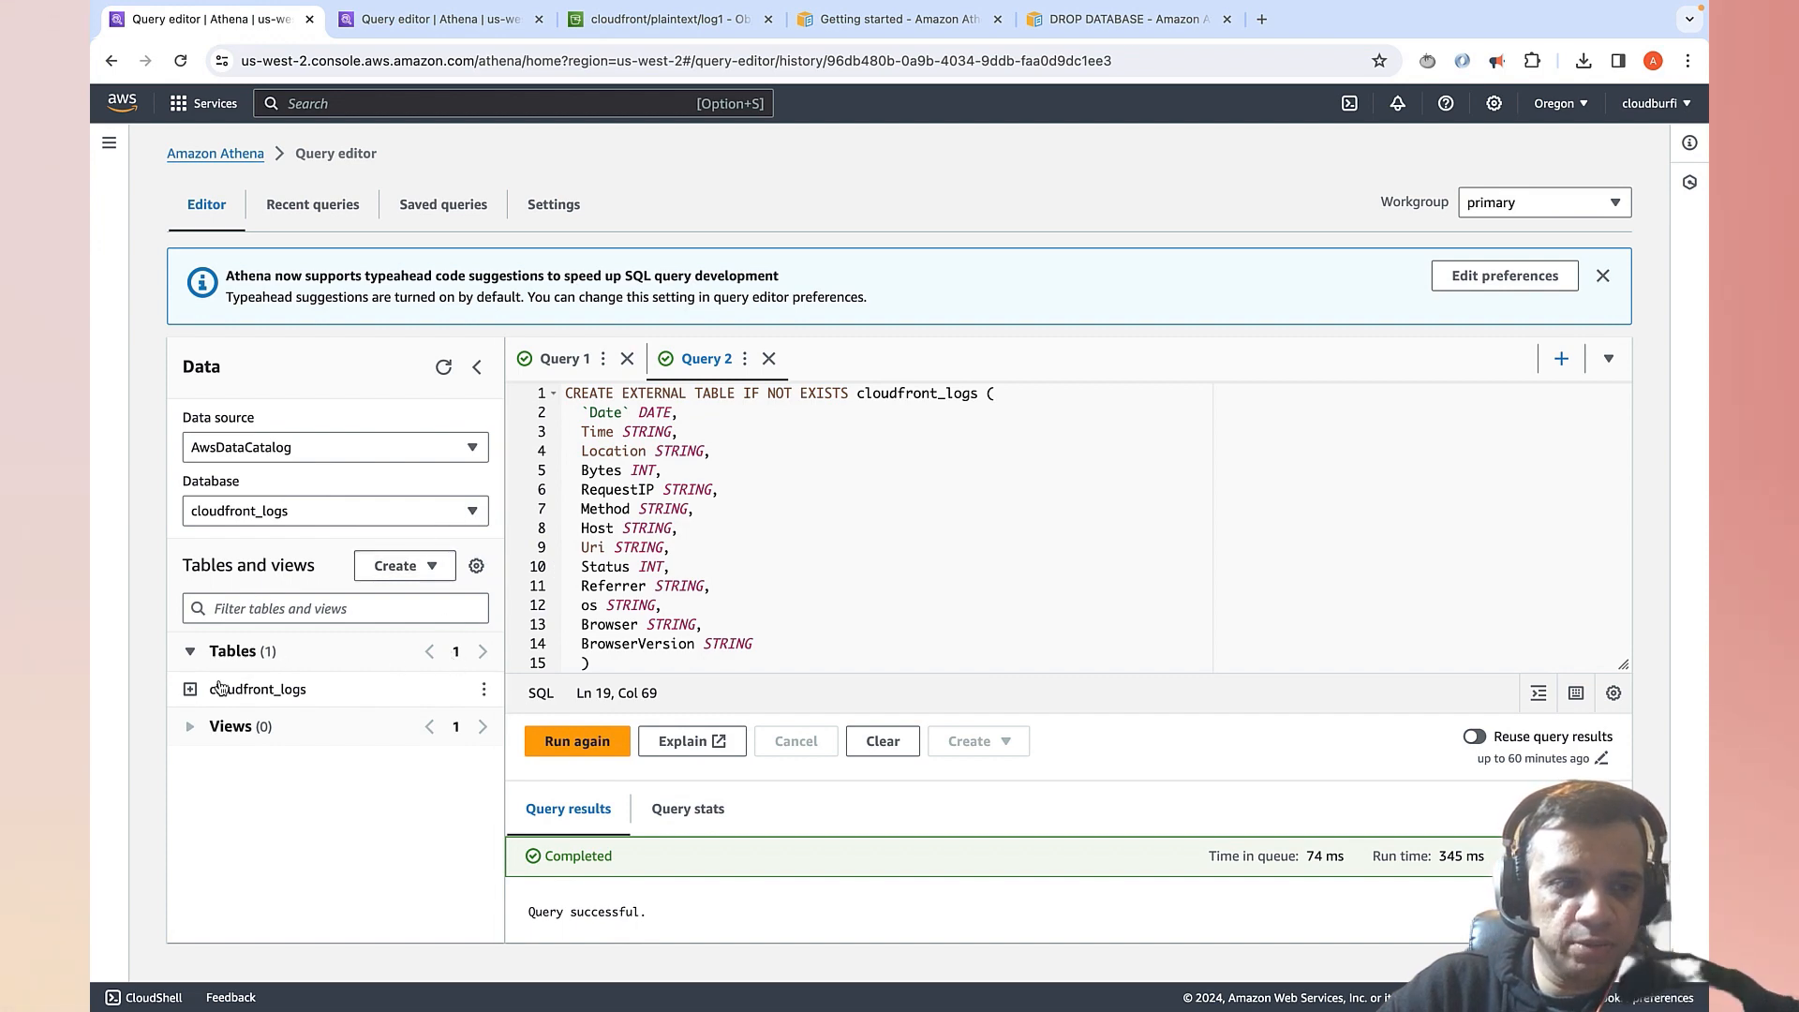
pyautogui.click(190, 690)
pyautogui.scroll(-2, 272, 796)
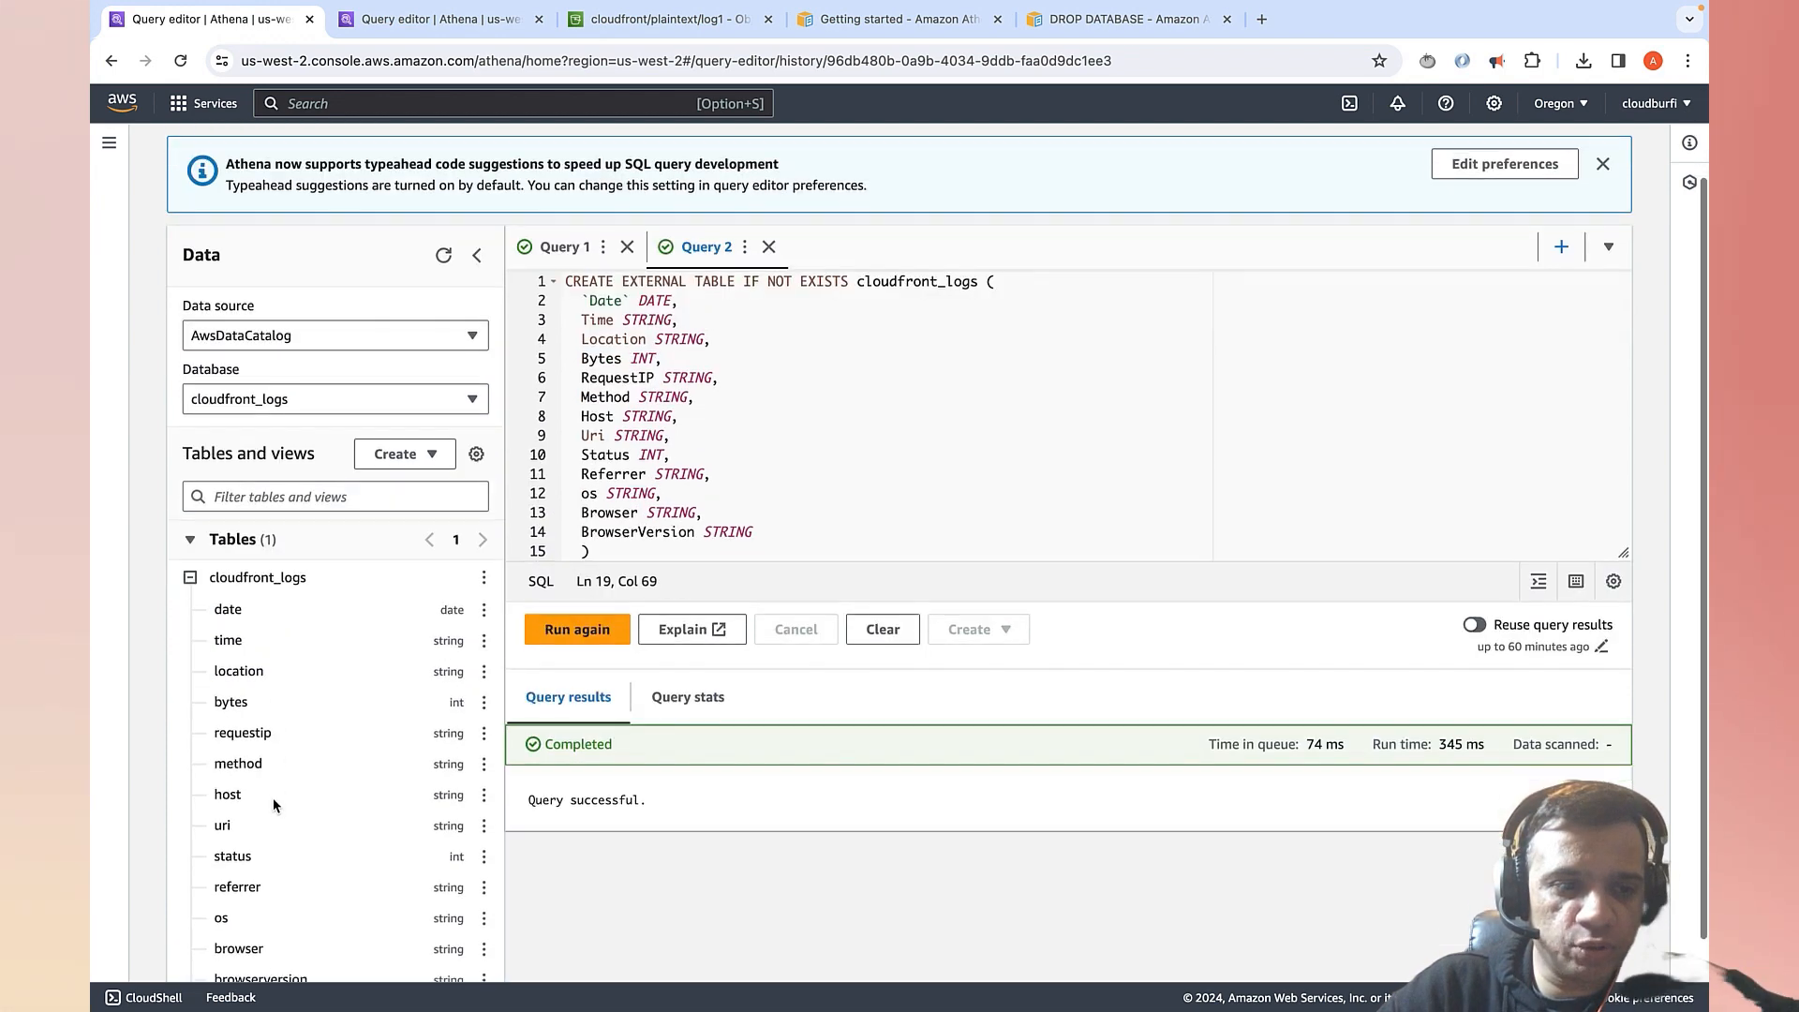
pyautogui.scroll(-1, 288, 755)
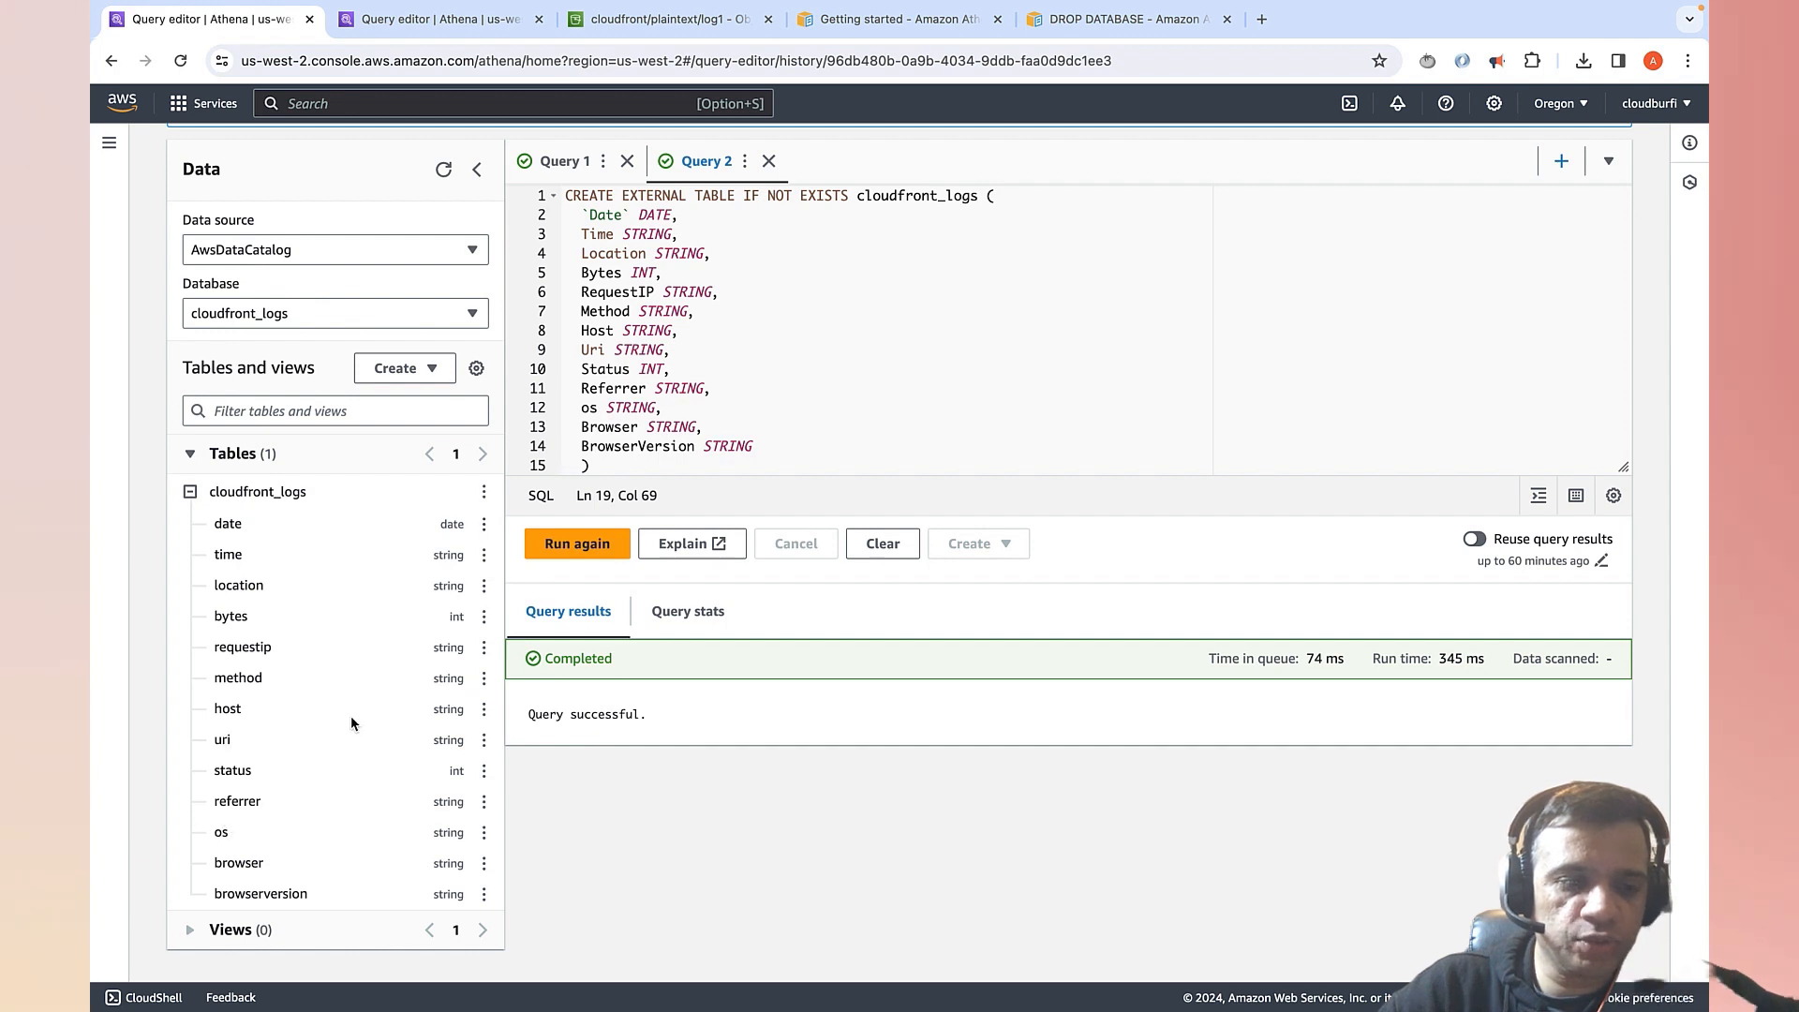
pyautogui.click(839, 394)
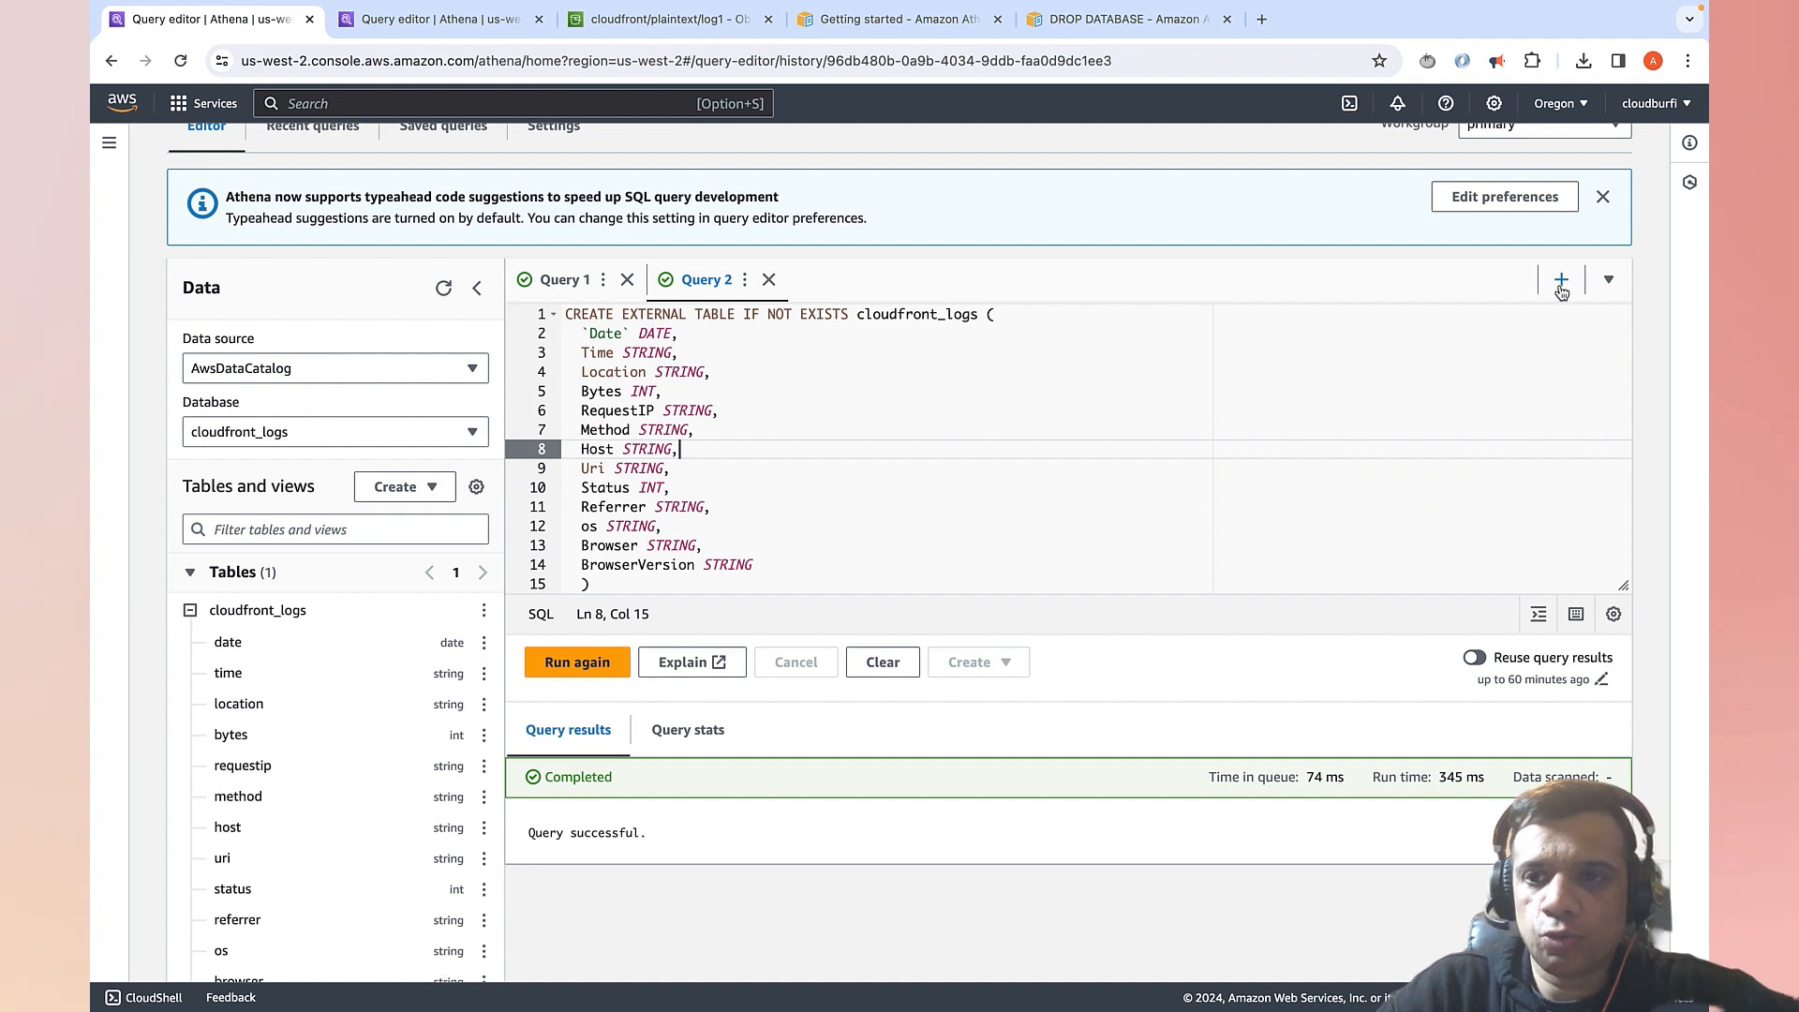
# - In a new query, select os and COUNT(*) count from cloudfront_logs where date is between date '2014-07-05' and date '2014-08-05', grouped by os
pyautogui.click(1561, 286)
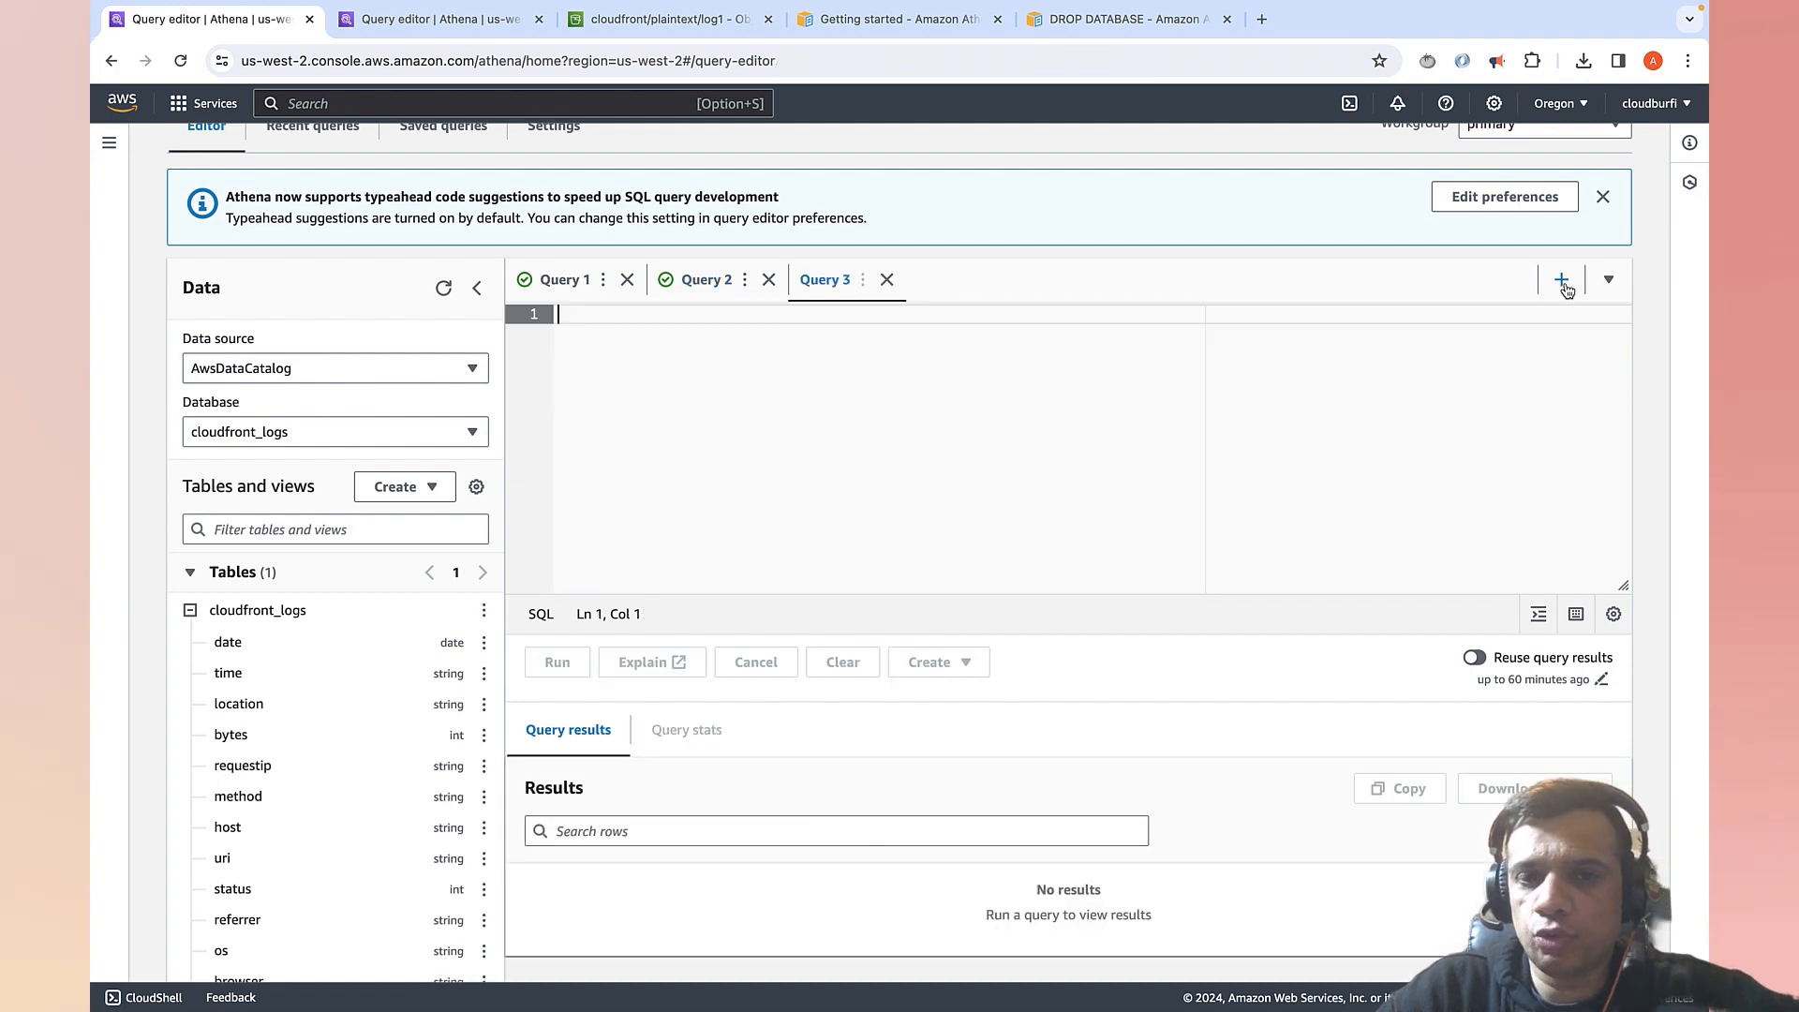
pyautogui.write("SELECT os, COUNT(*) count FROM cloudfront_logs WHERE date BETWEEN date '2014-07-05' AND date '2014-08-05' GROUP BY os")
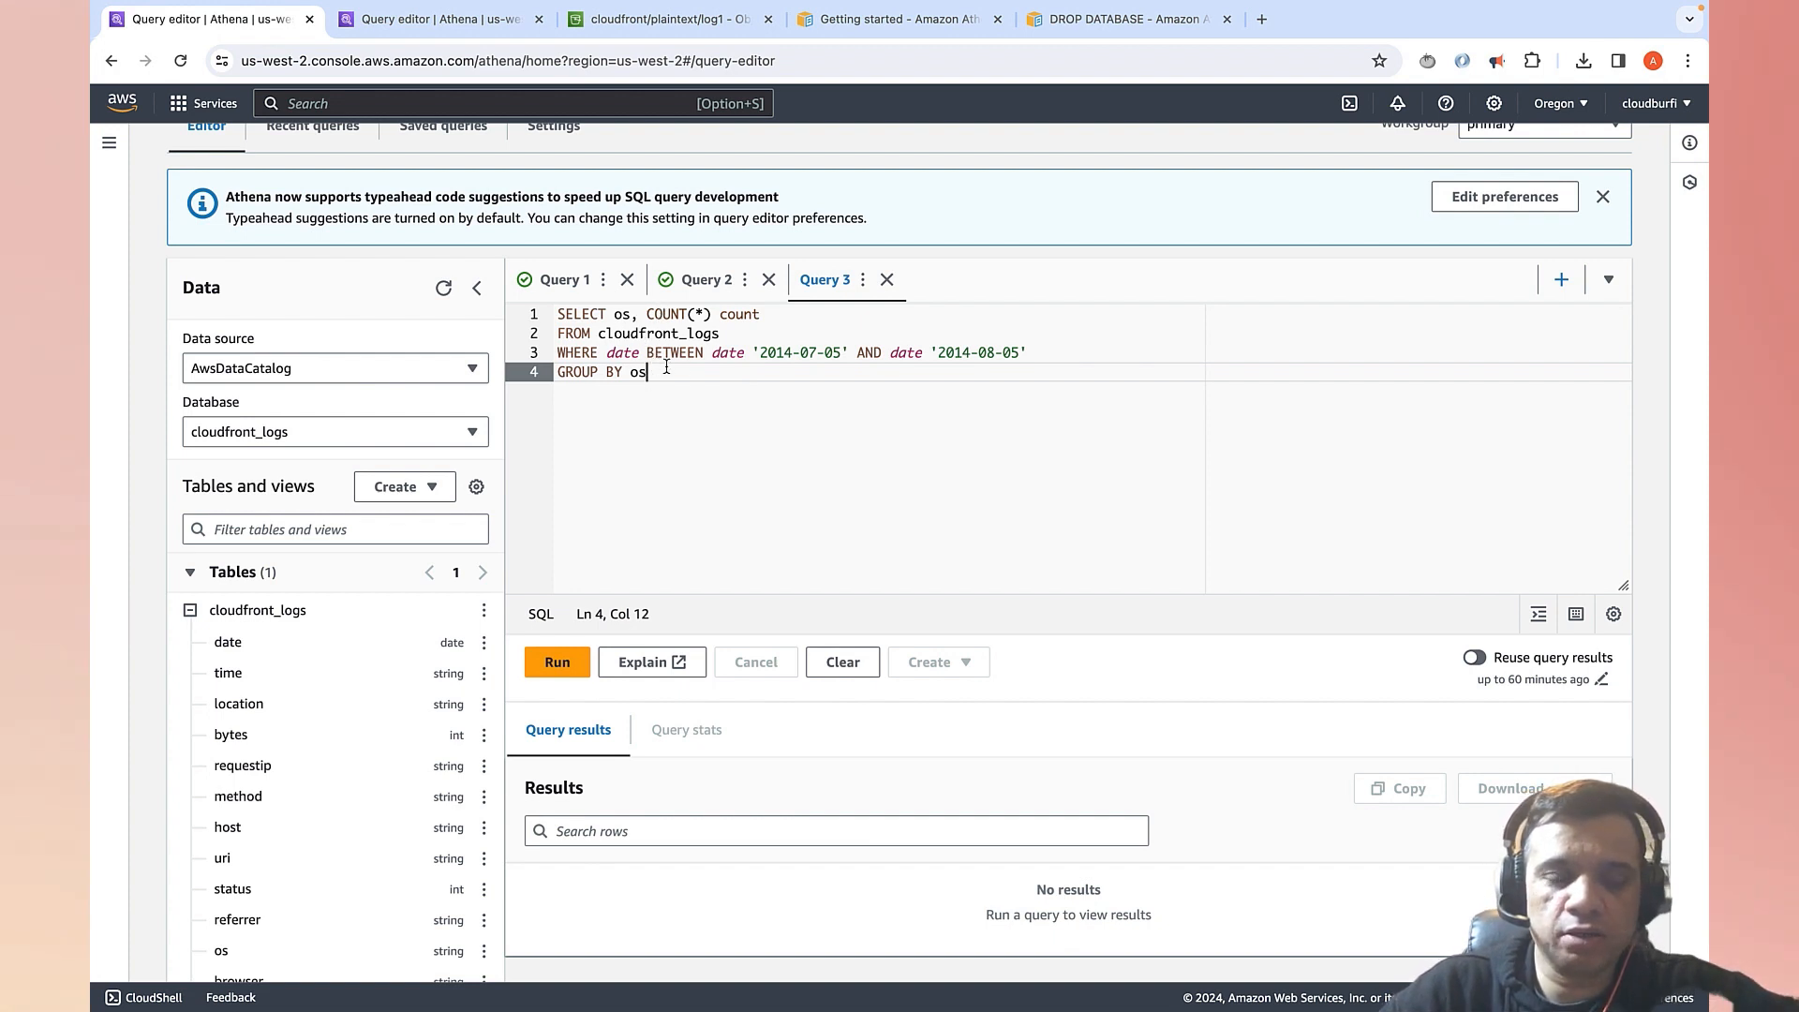
pyautogui.moveTo(657, 367); pyautogui.dragTo(559, 367)
pyautogui.click(712, 393)
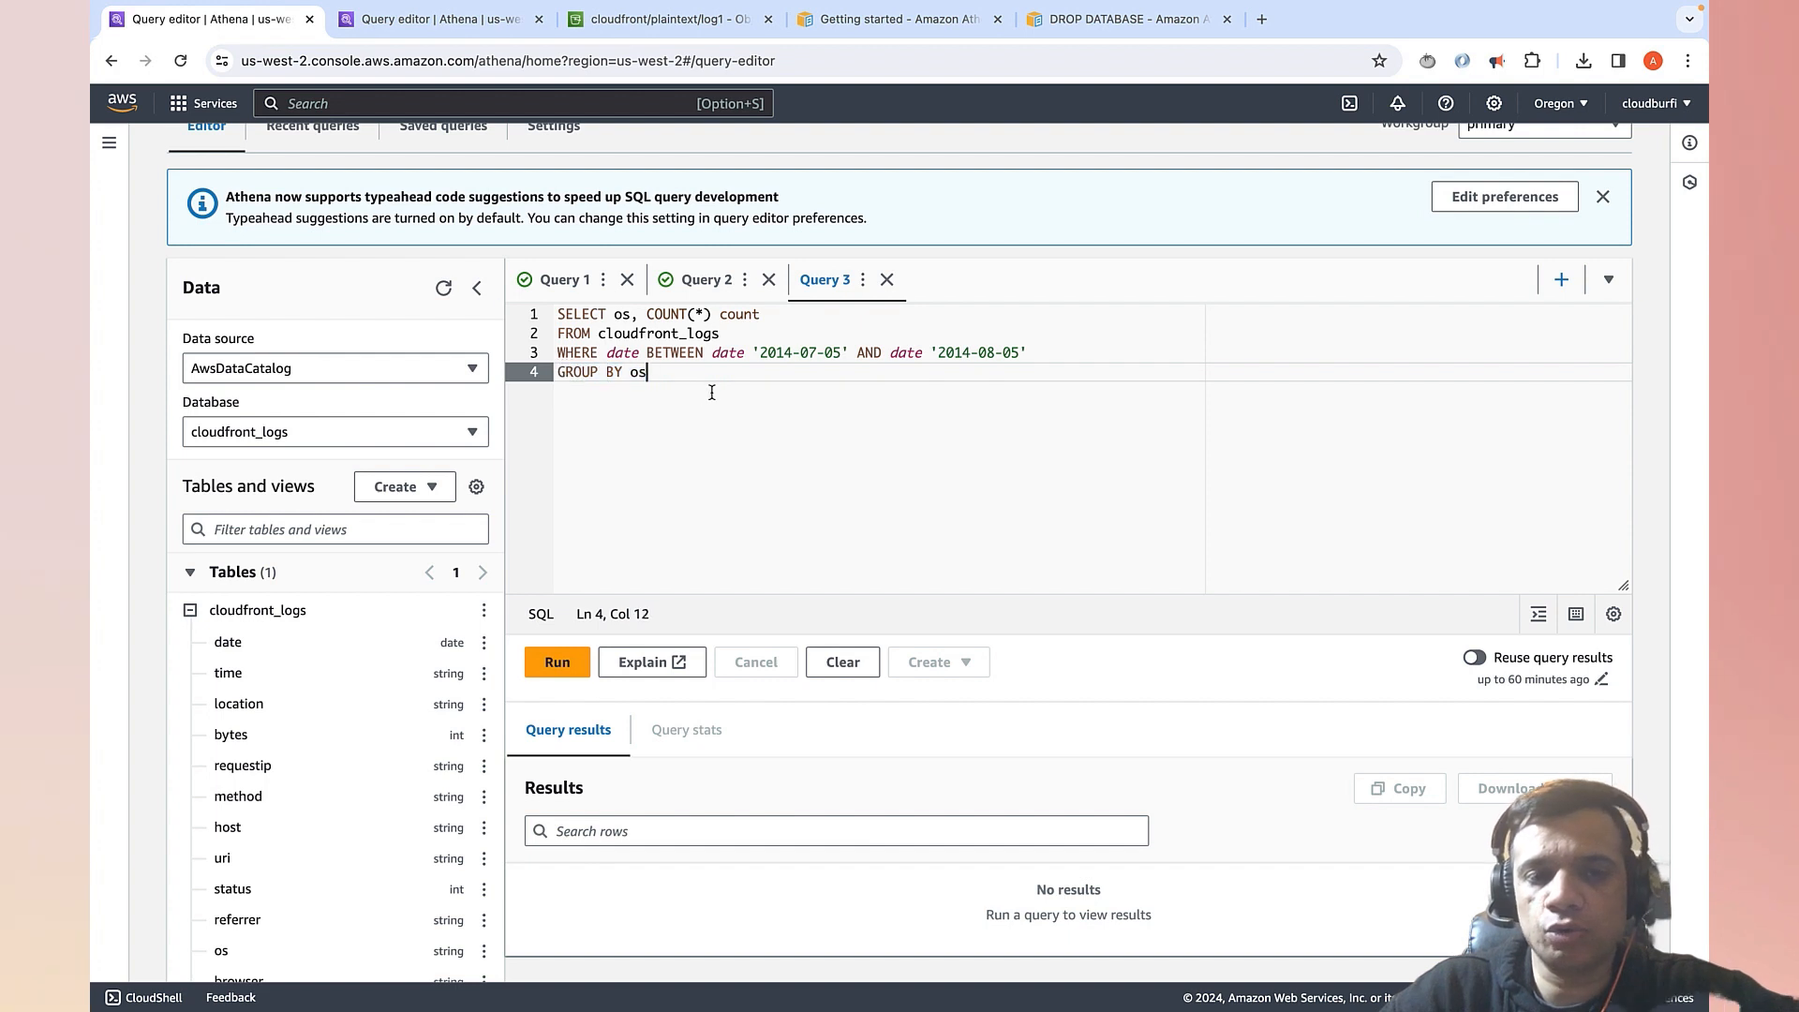
pyautogui.click(1019, 352)
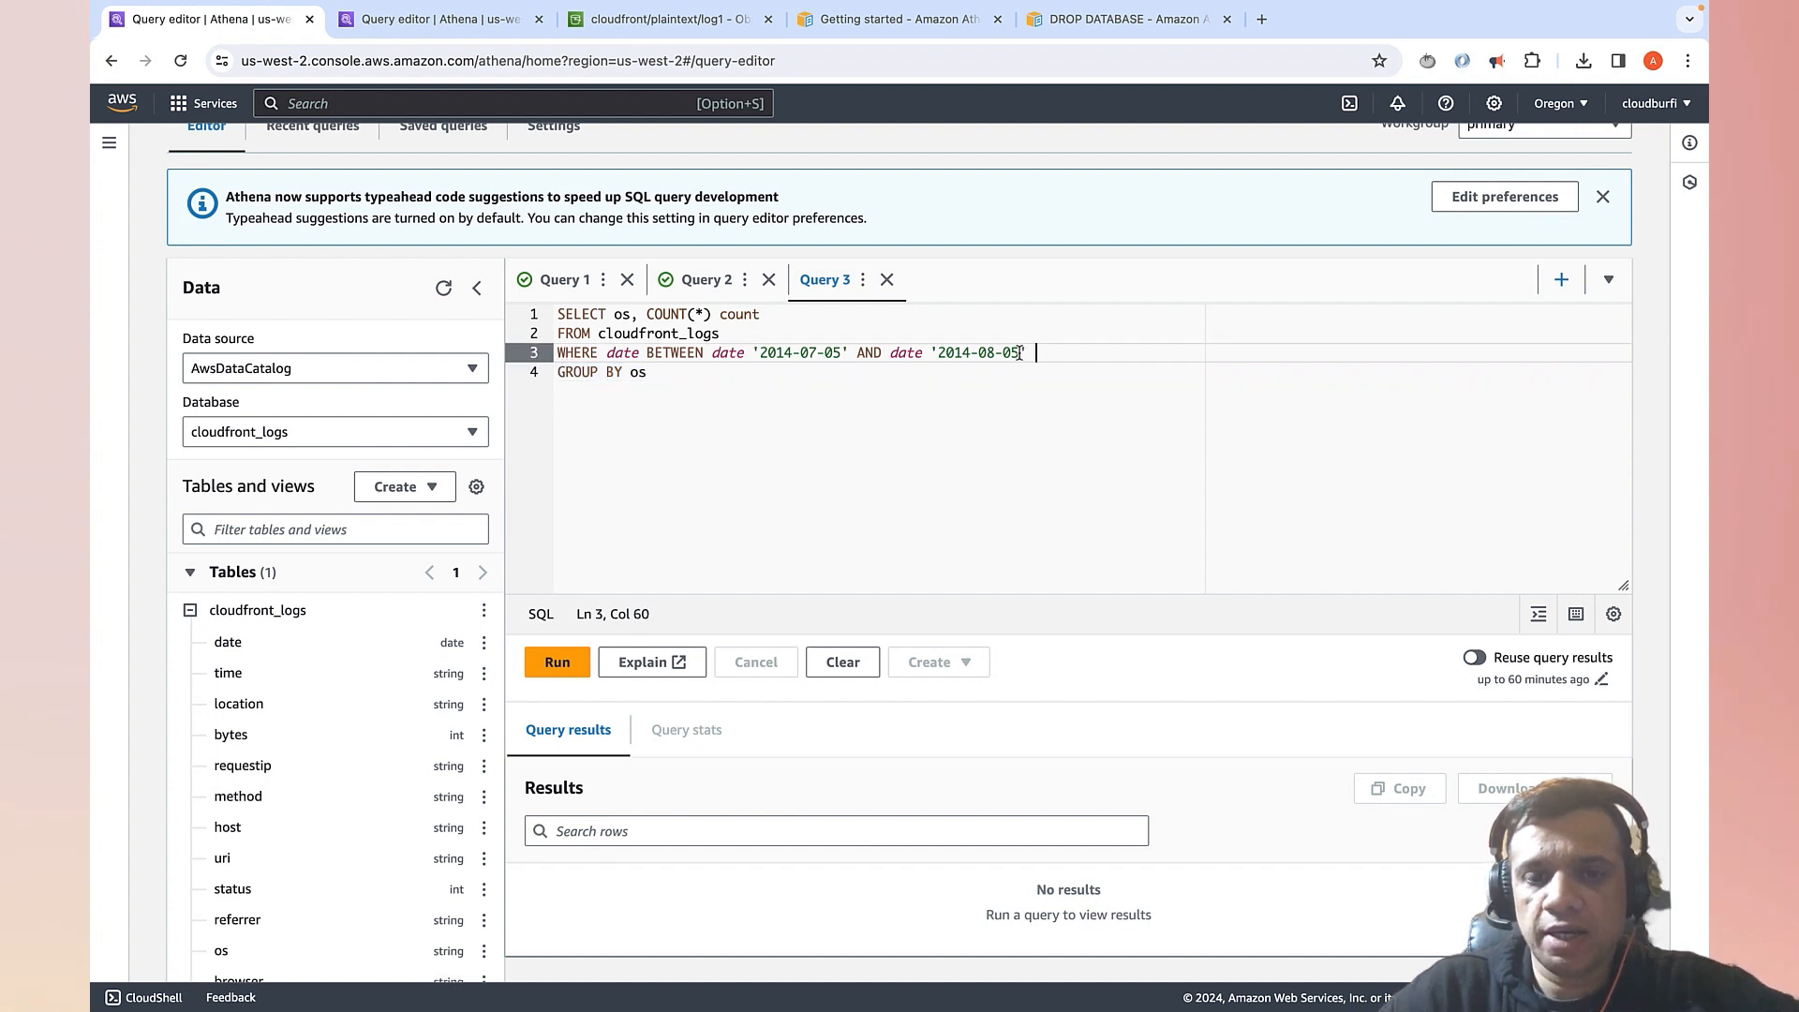
# - Check the date range, selected columns and grouping of the cloudfront_logs query and run it
pyautogui.moveTo(1019, 352); pyautogui.dragTo(729, 355)
pyautogui.click(729, 354)
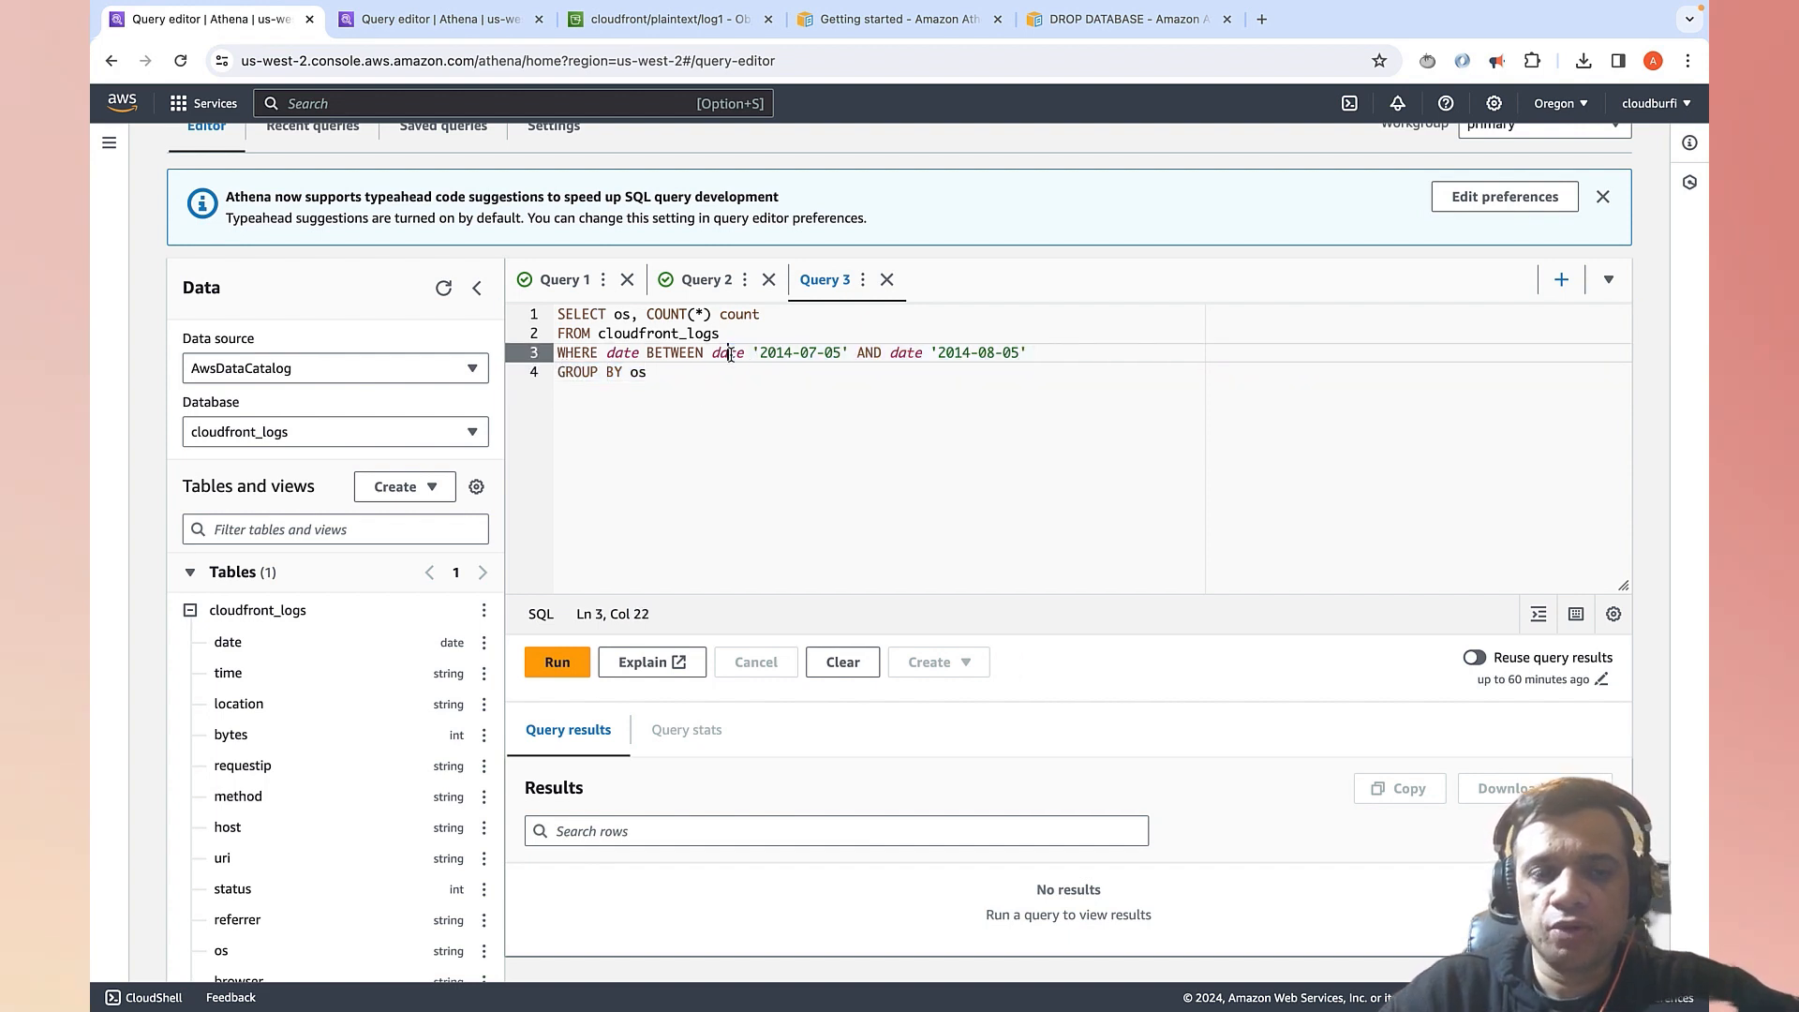
pyautogui.click(633, 314)
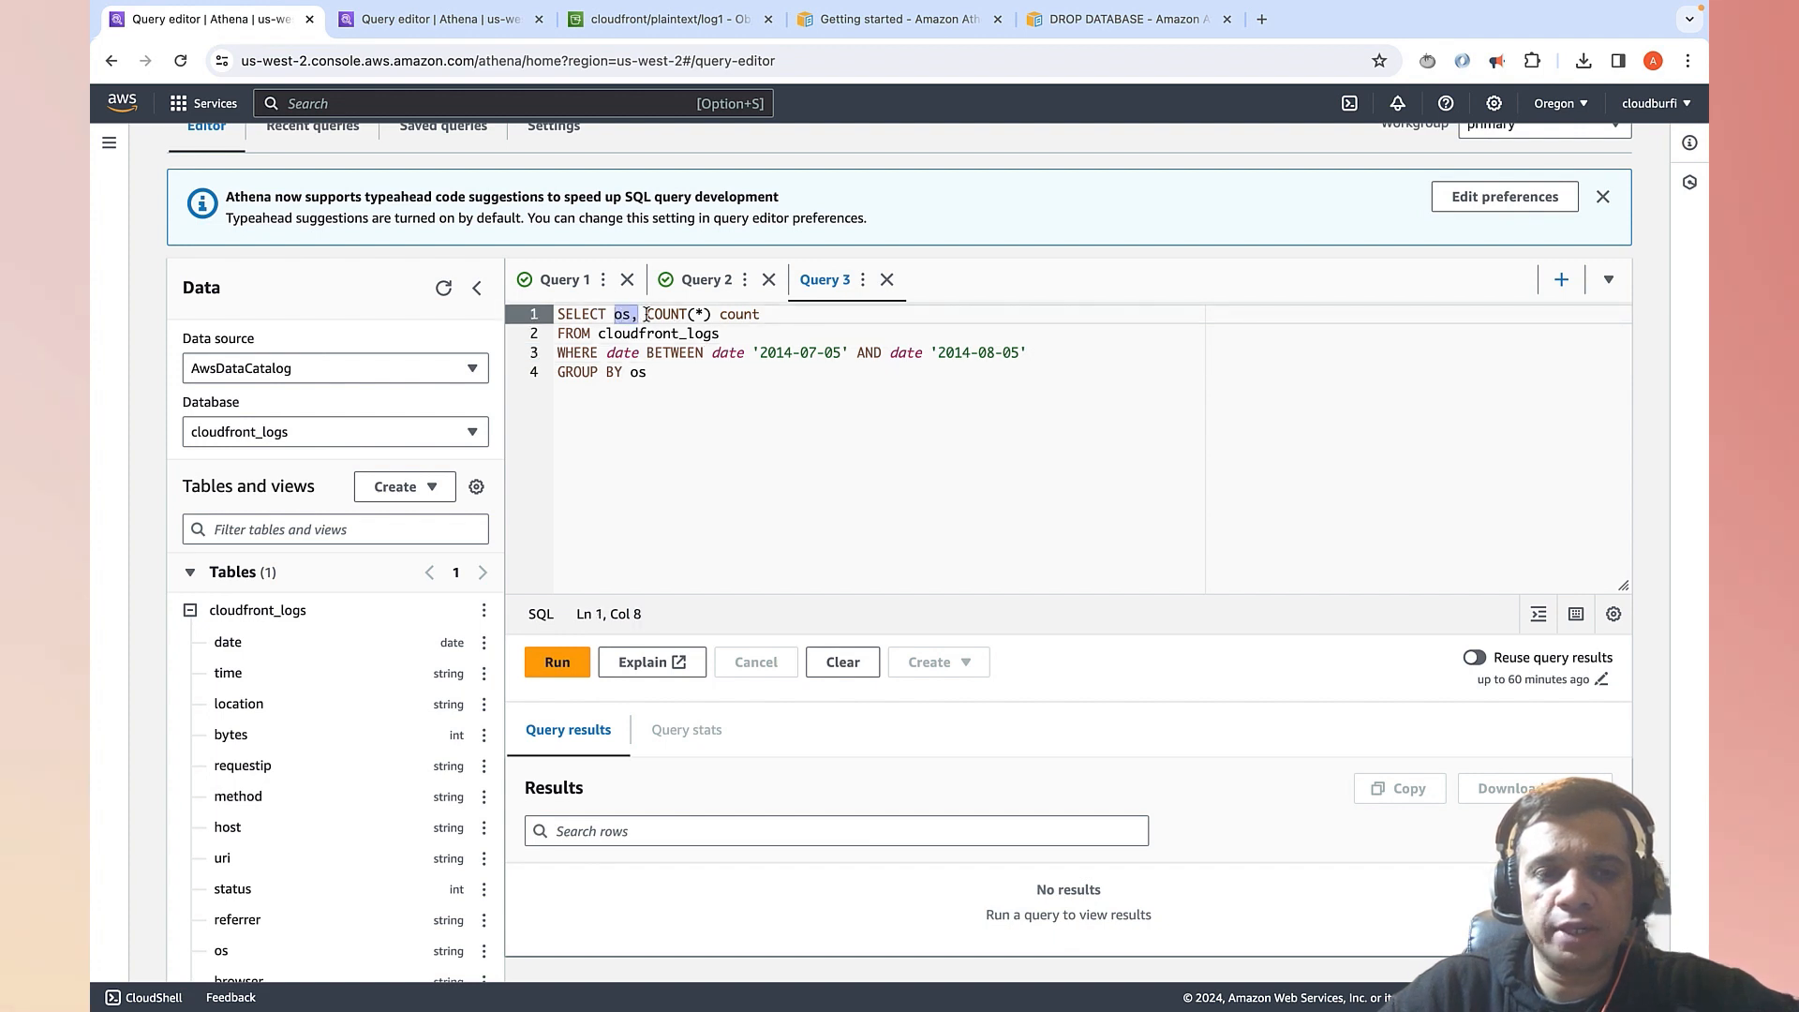
pyautogui.moveTo(652, 314); pyautogui.dragTo(600, 334)
pyautogui.click(723, 314)
pyautogui.click(680, 380)
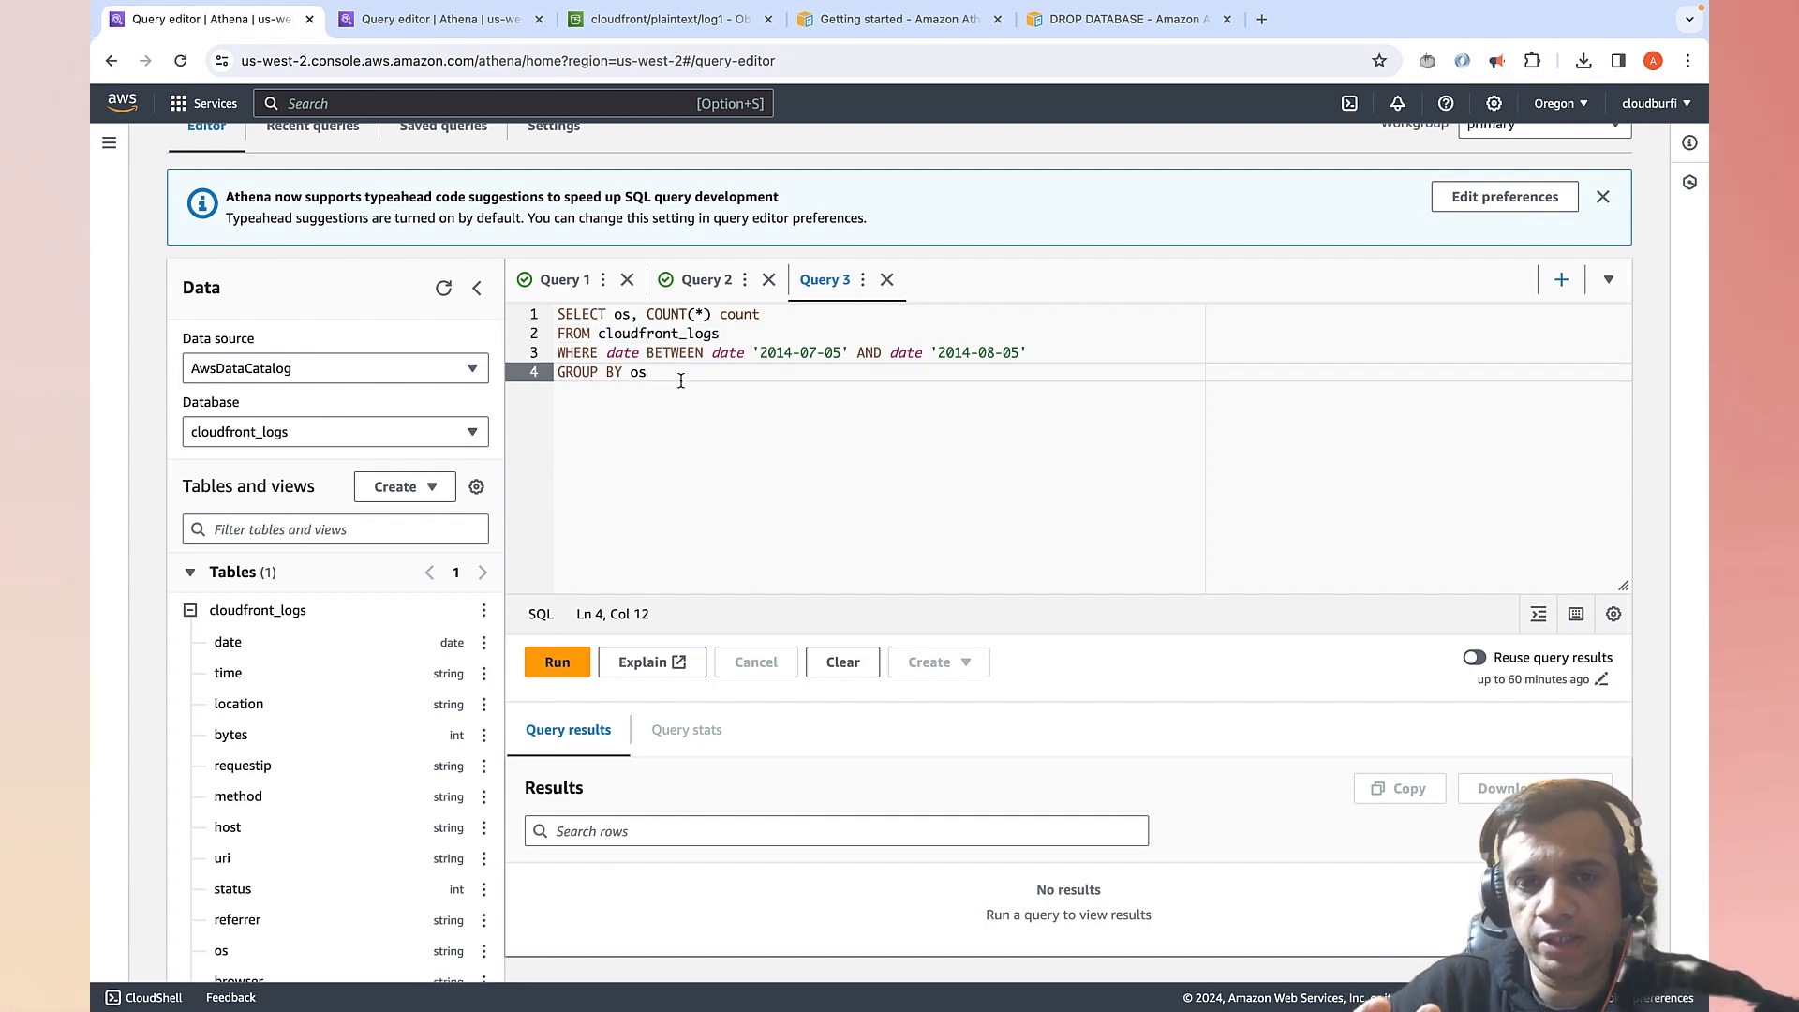
pyautogui.click(554, 662)
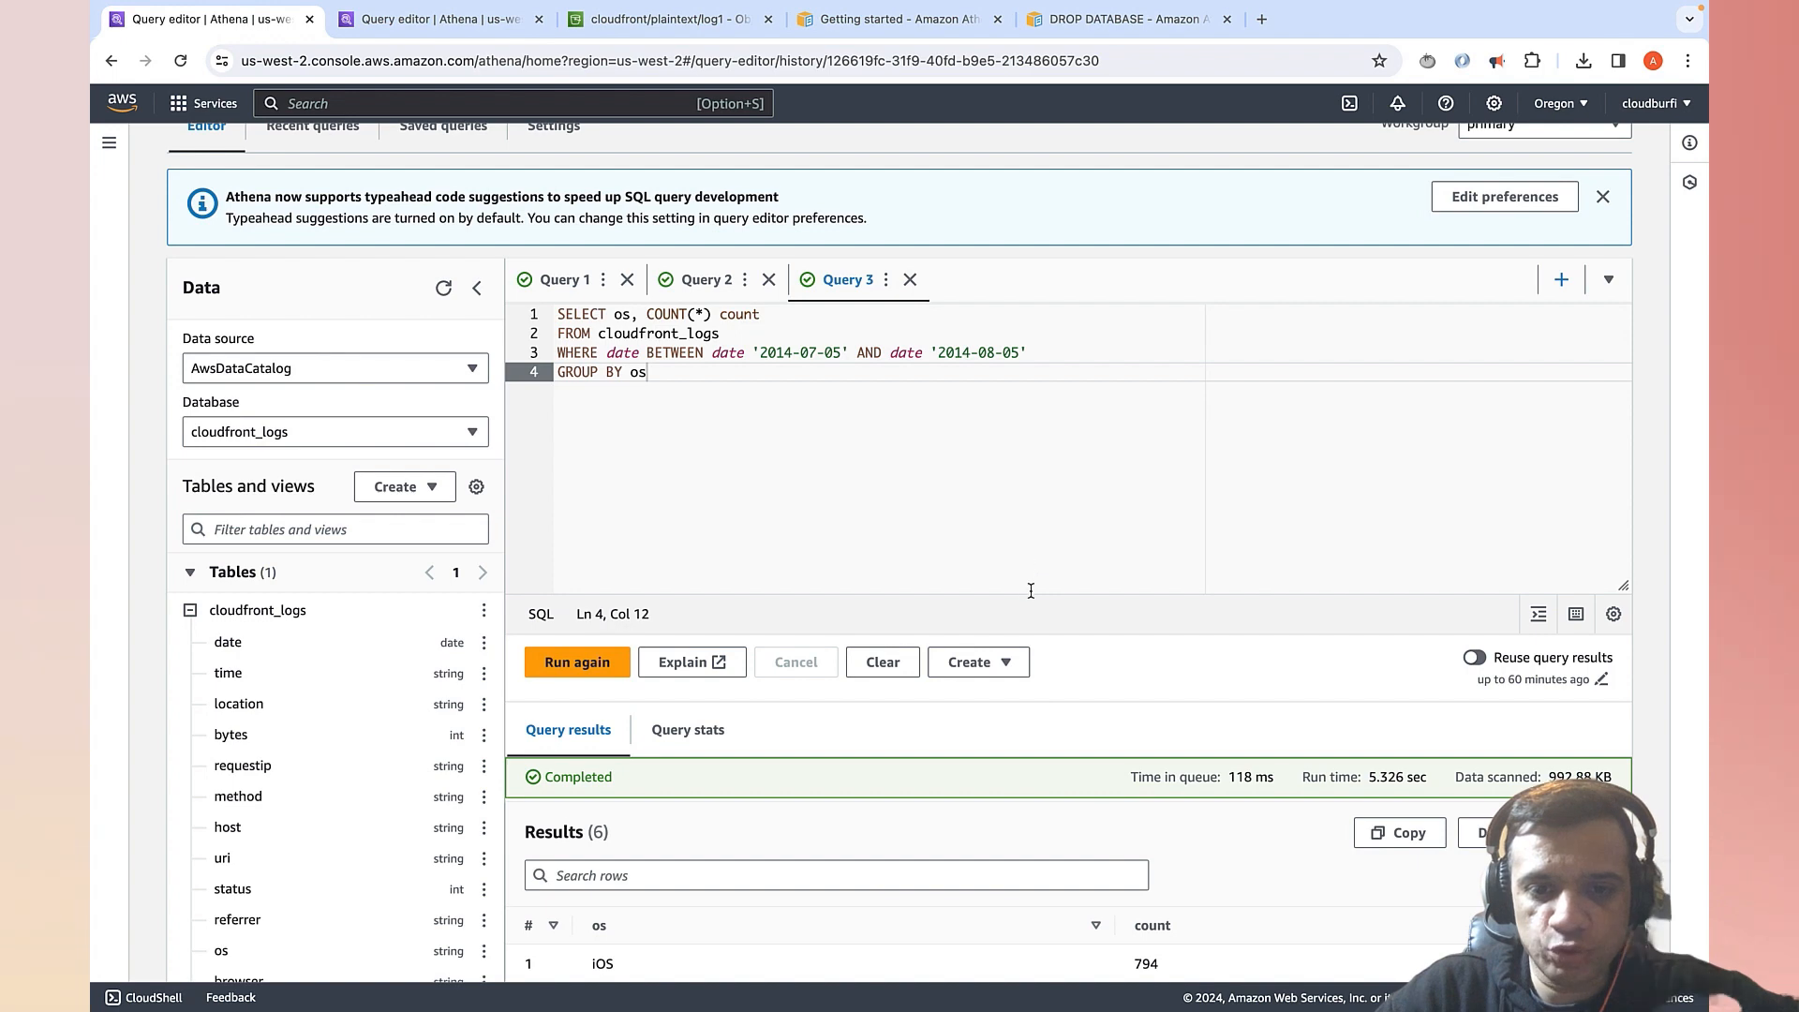
# - Review the request counts per operating system and download the query results
pyautogui.scroll(-5, 1037, 787)
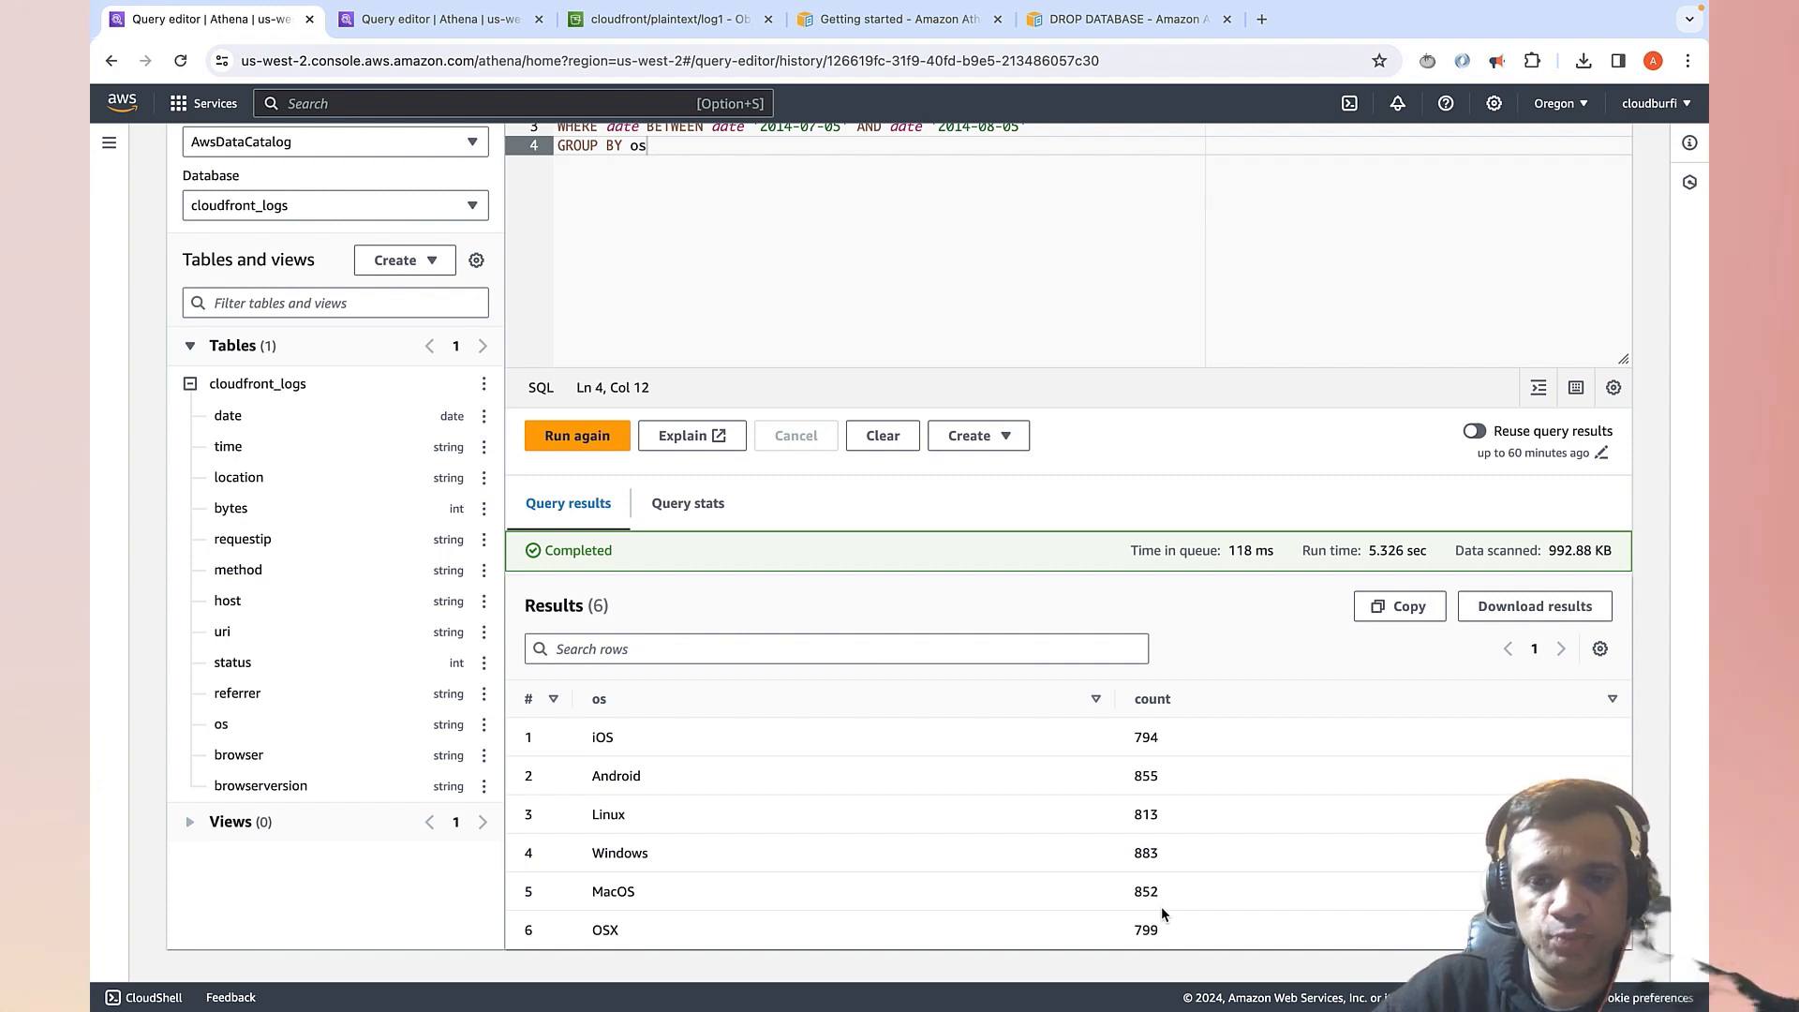
pyautogui.click(1536, 610)
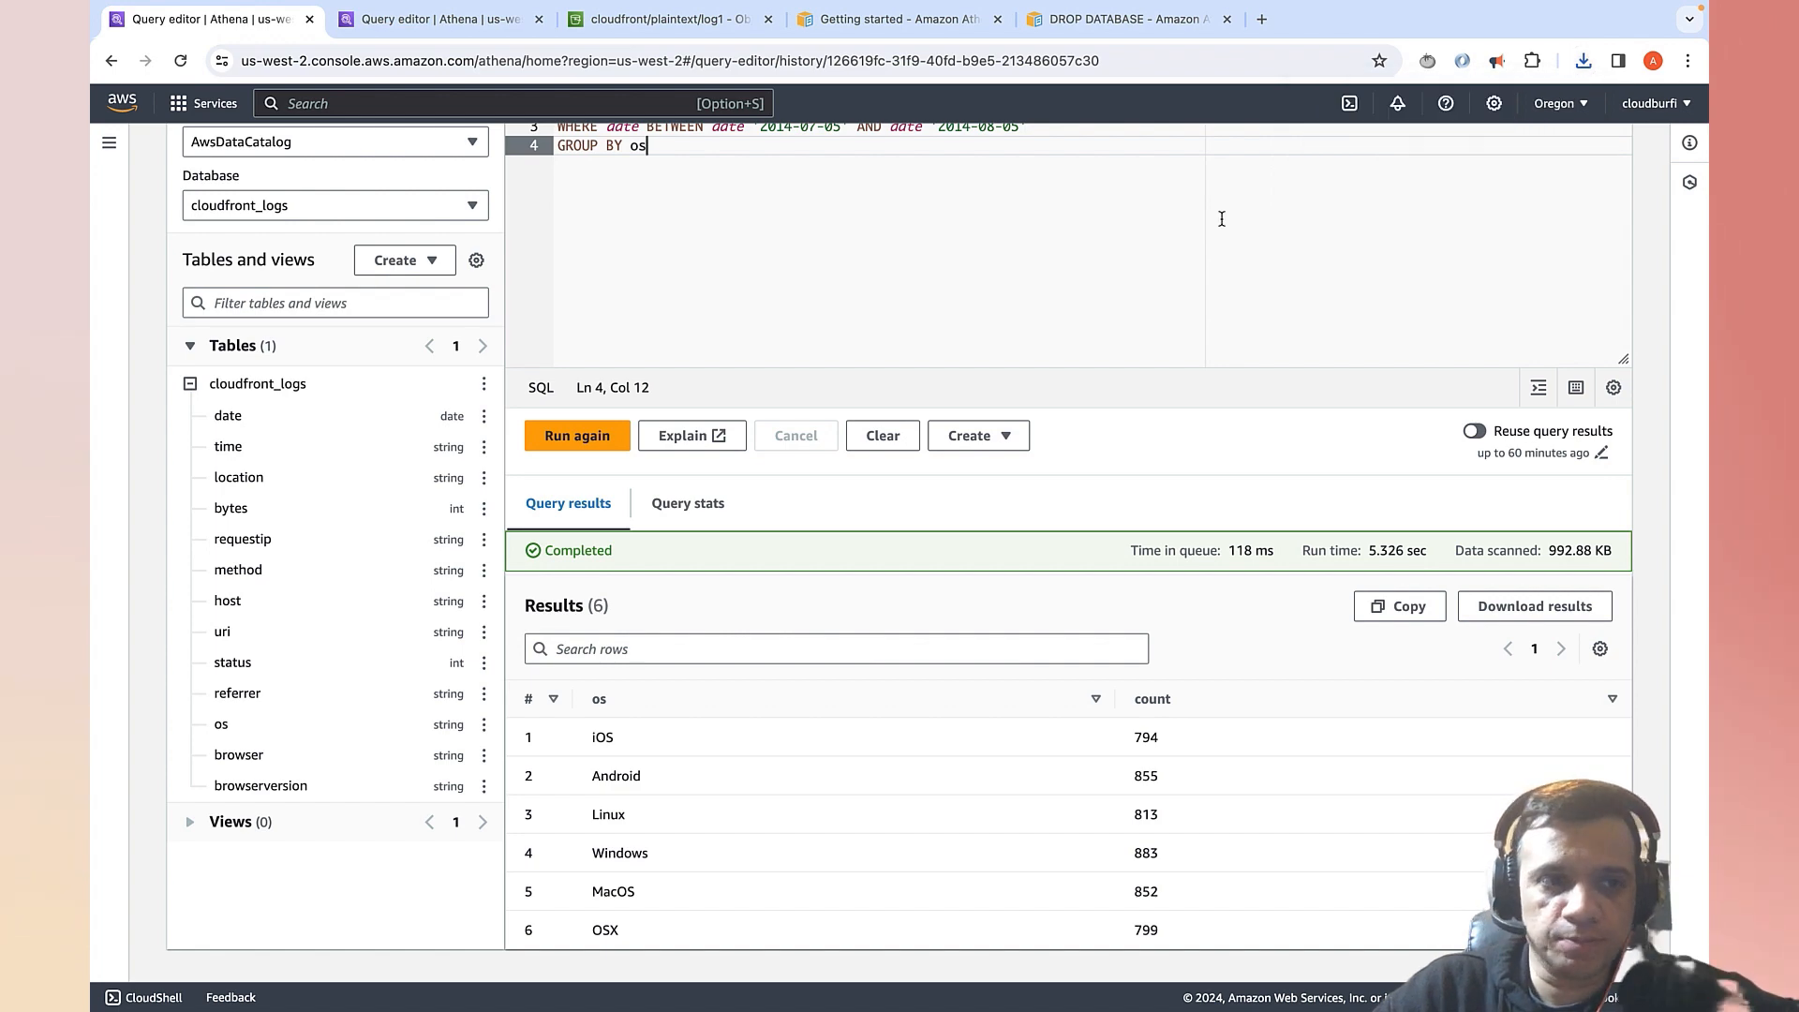
pyautogui.scroll(4, 1222, 218)
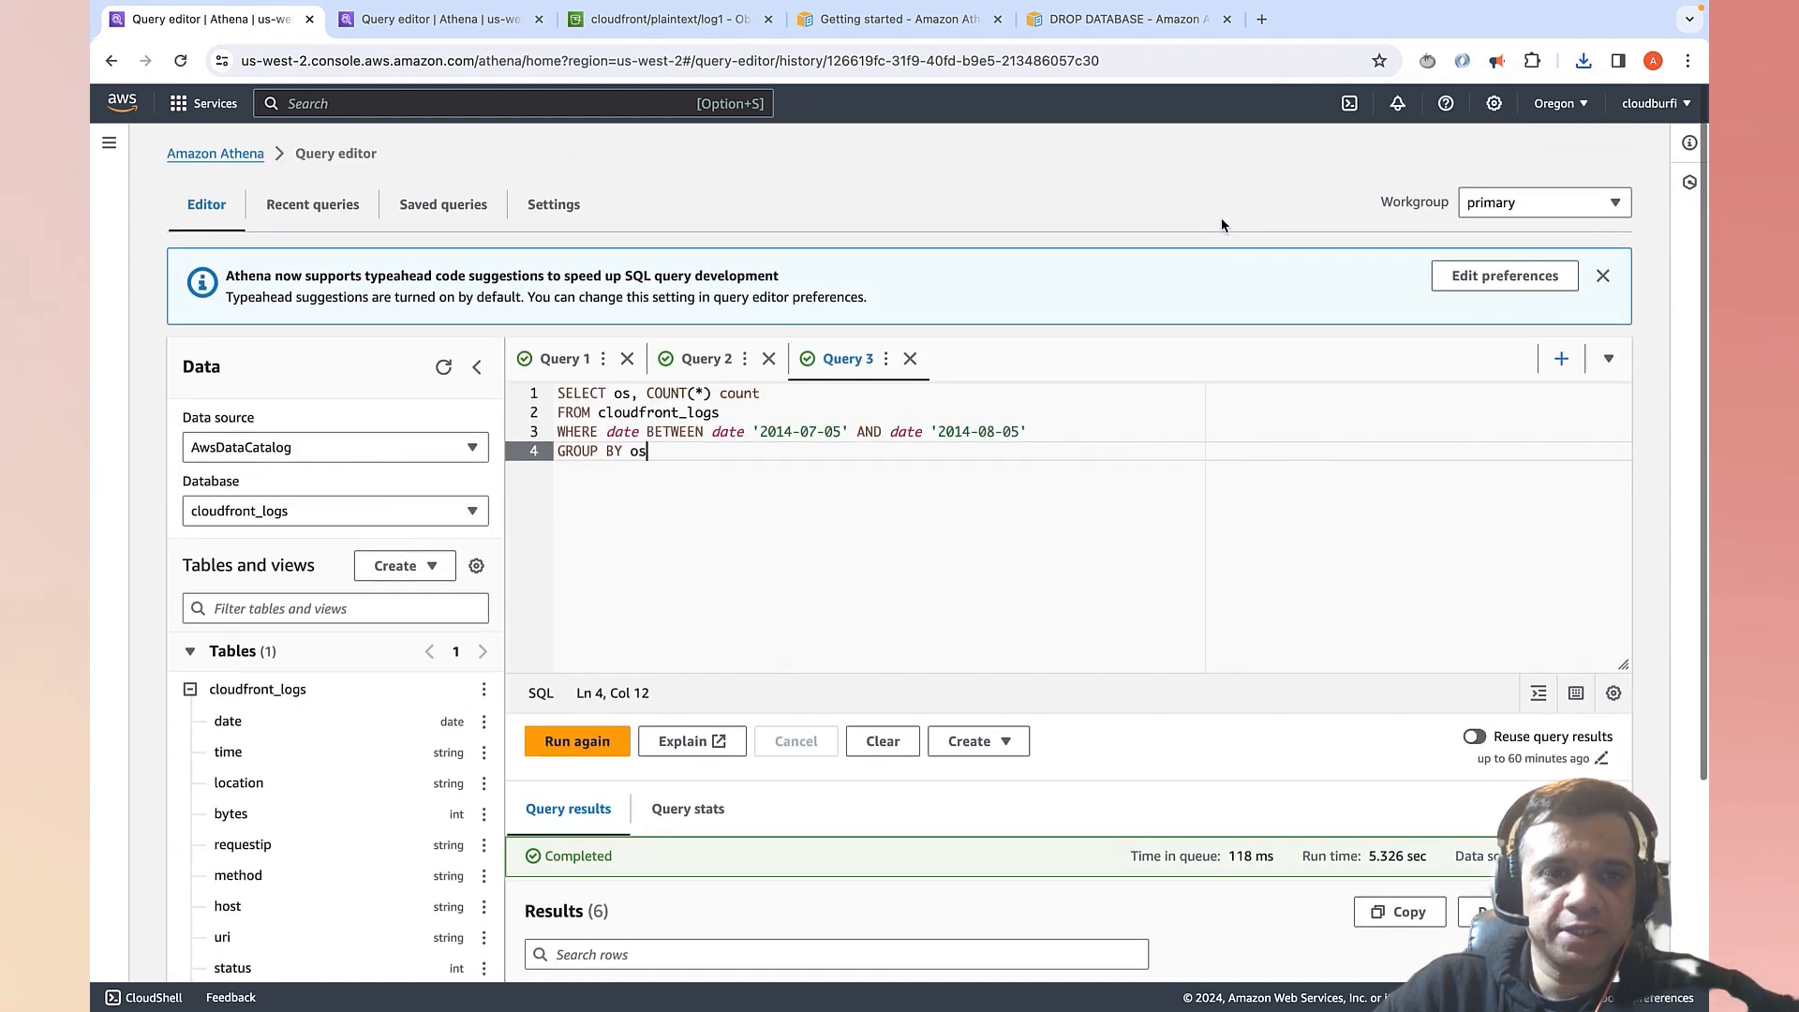